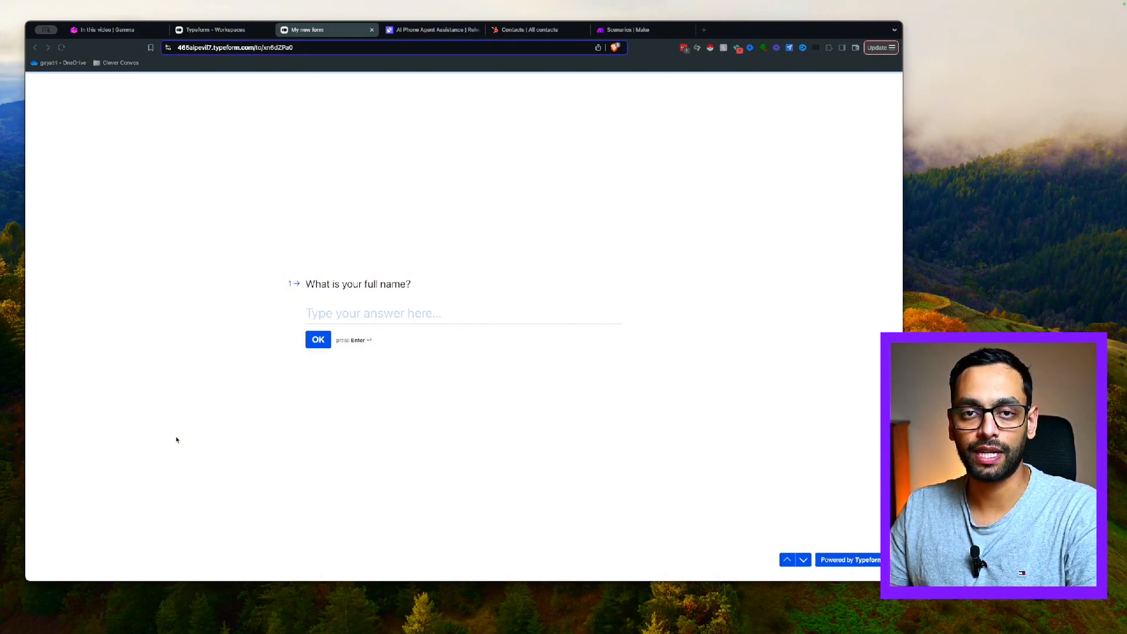
Fill in the Typeform lead form with the lead's full name and email address
click(405, 312)
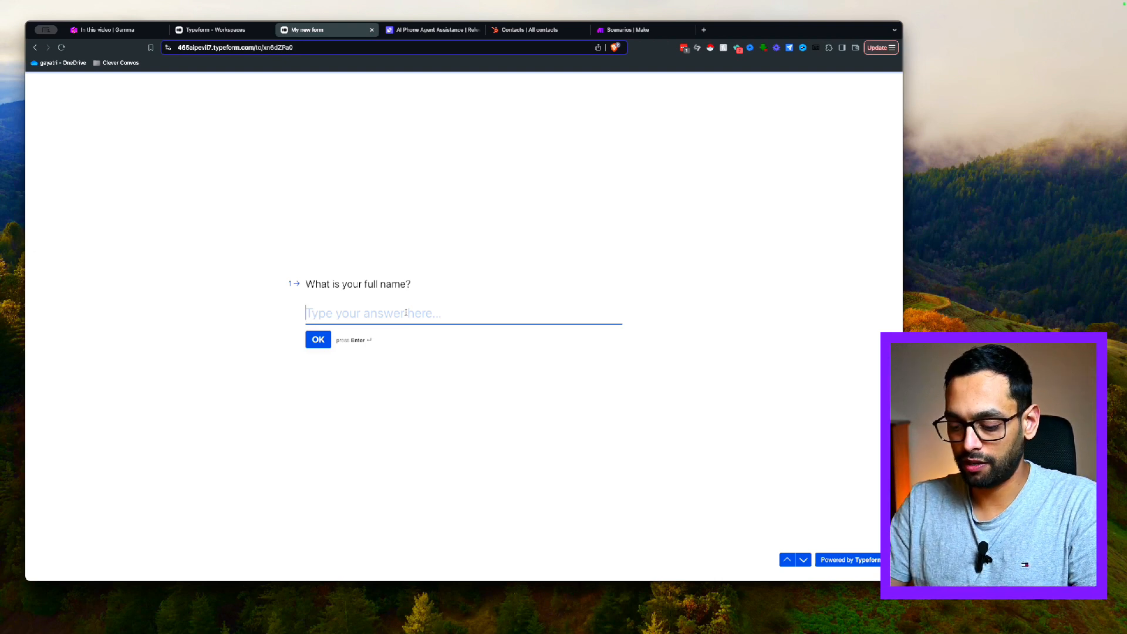
text(BIll Gates)
key(BackSpace)
key(BackSpace)
key(BackSpace)
key(BackSpace)
key(BackSpace)
key(BackSpace)
key(BackSpace)
key(BackSpace)
key(BackSpace)
key(BackSpace)
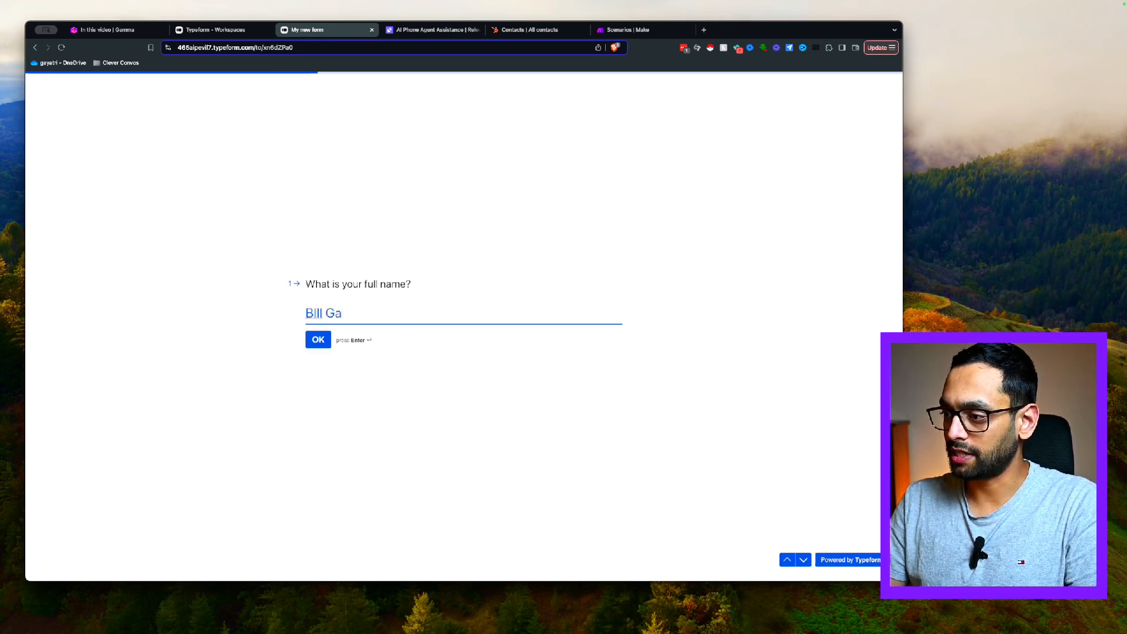
key(Return)
click(432, 311)
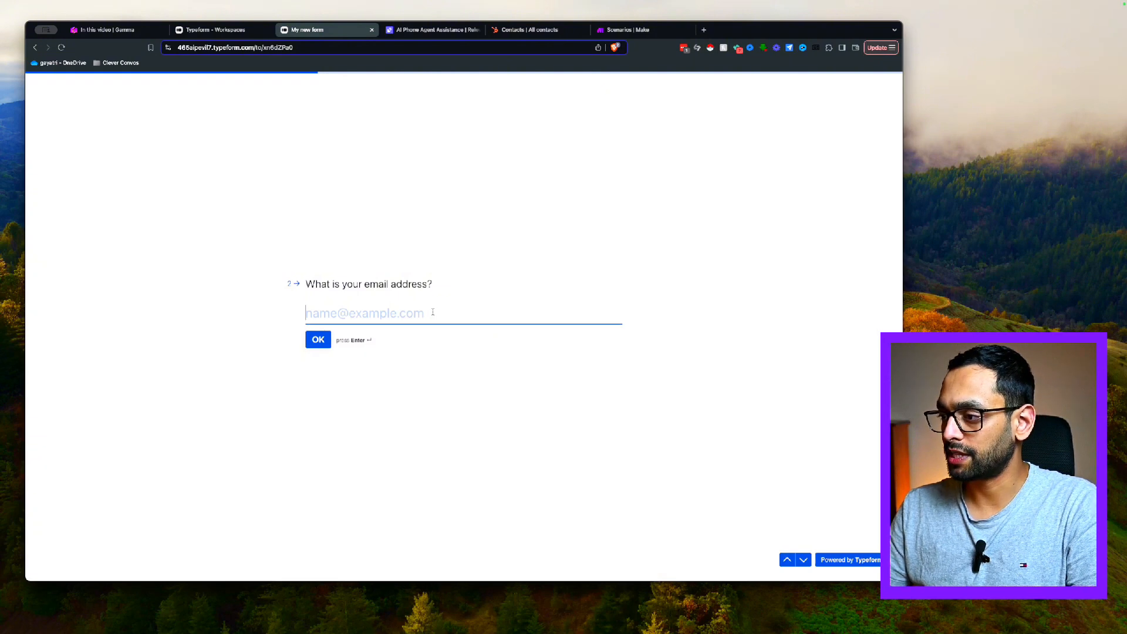
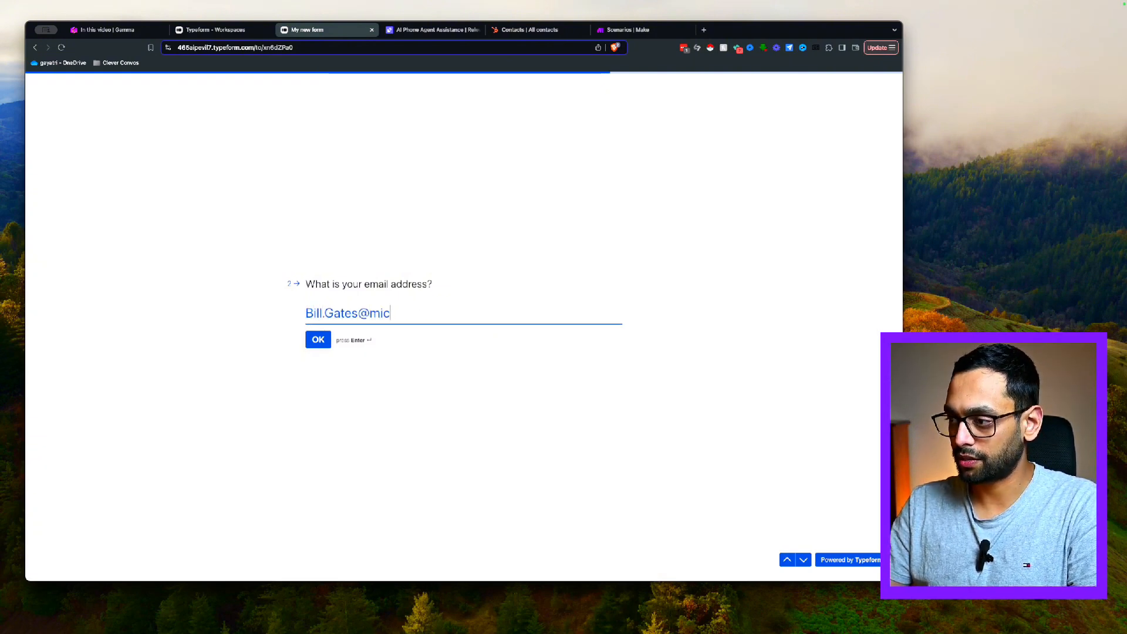
key(Return)
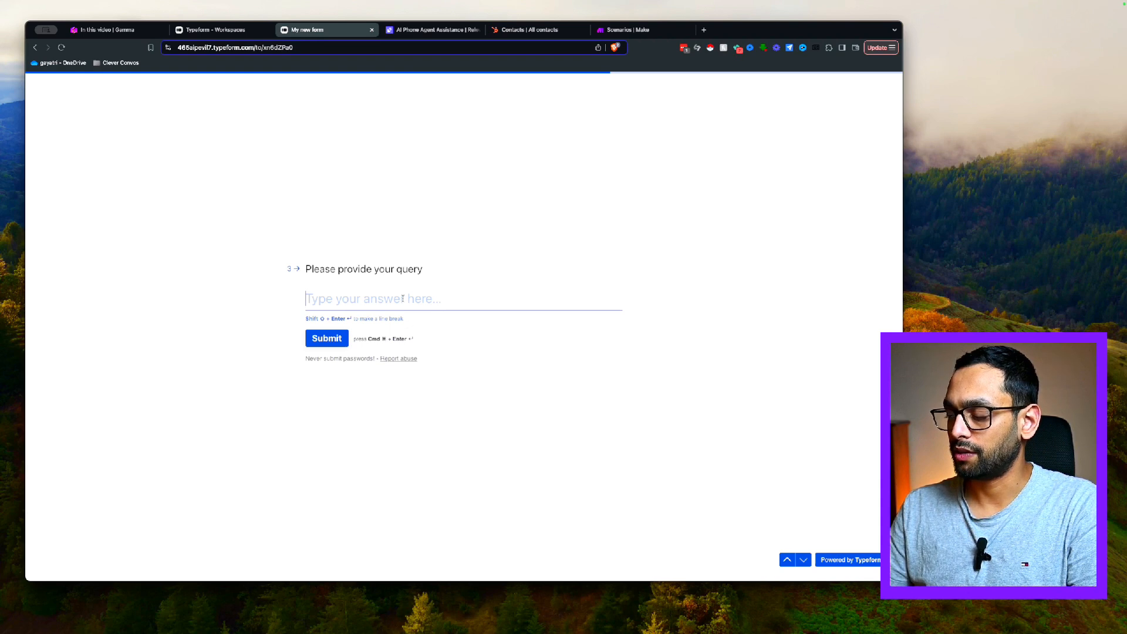
Enter the query 'I need help with building AI solutions.' and submit the form
text(I)
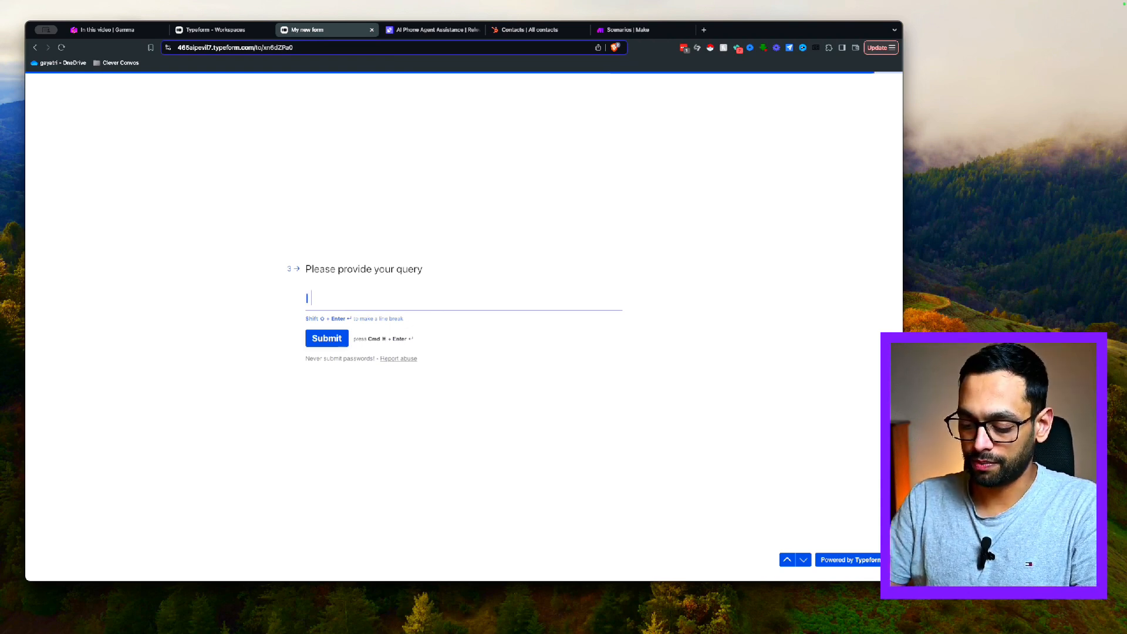
text( need help wi)
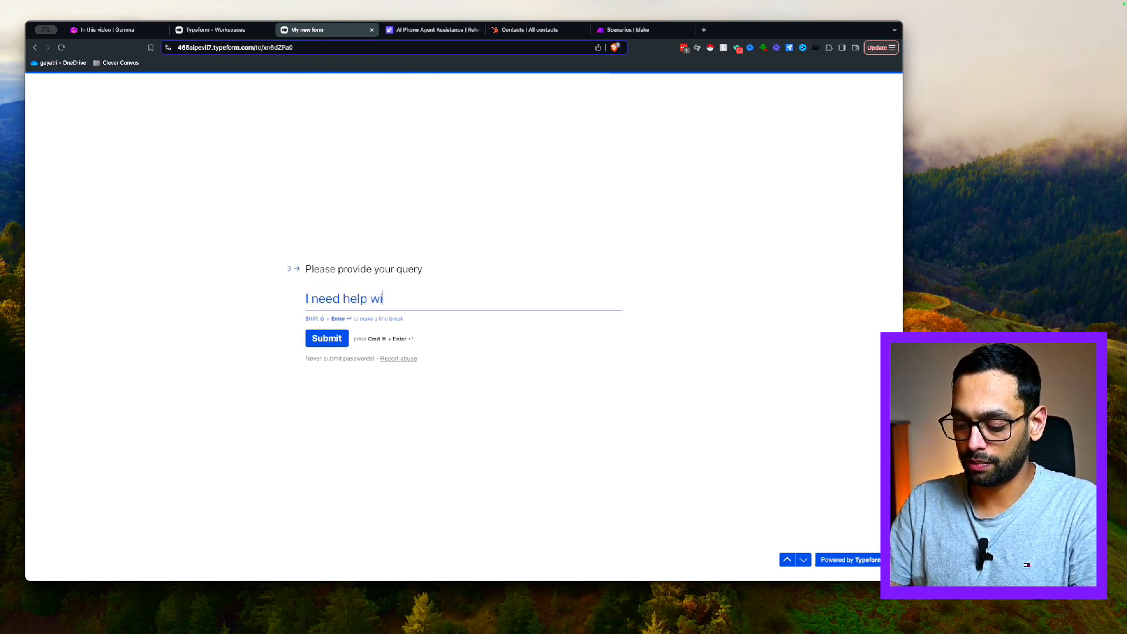
text(th building AI c)
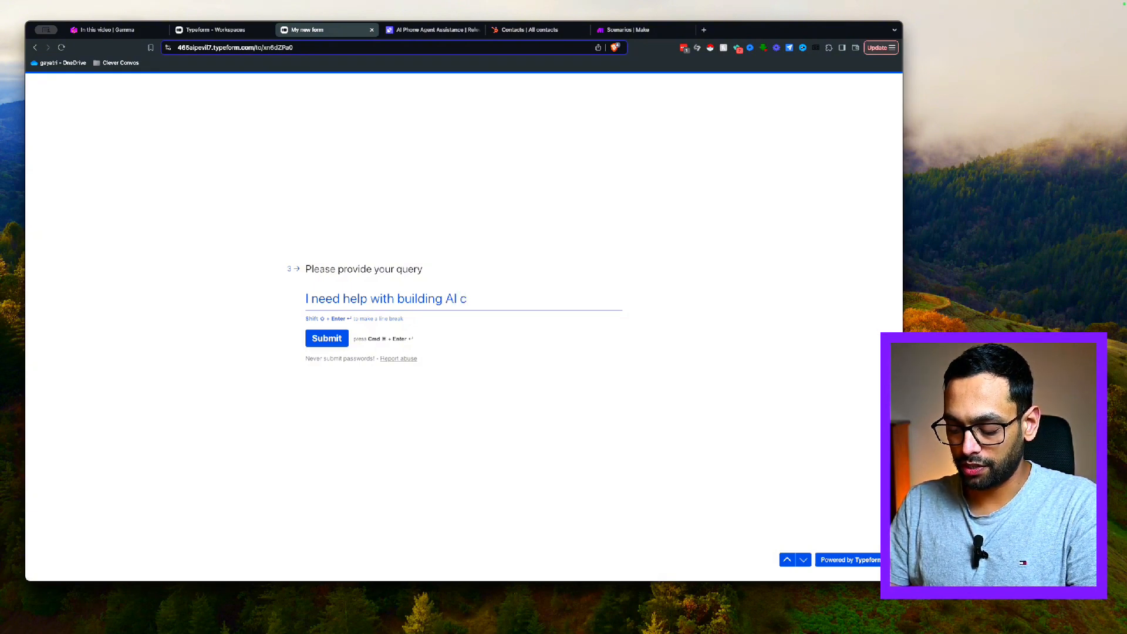
key(BackSpace)
text(sop)
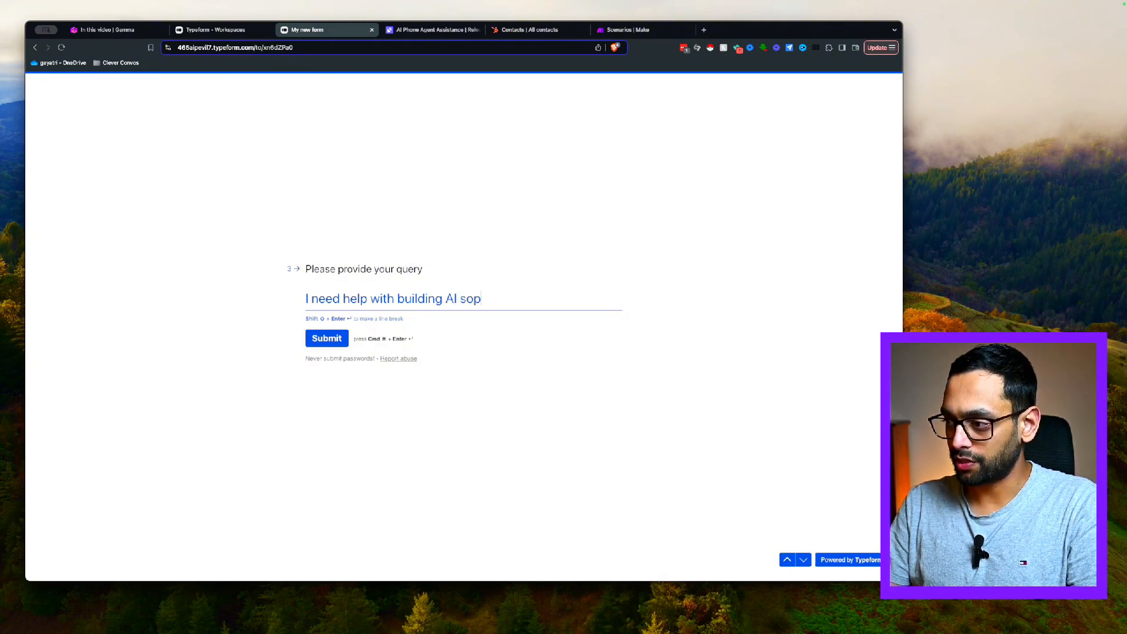
key(BackSpace)
text(lutions.)
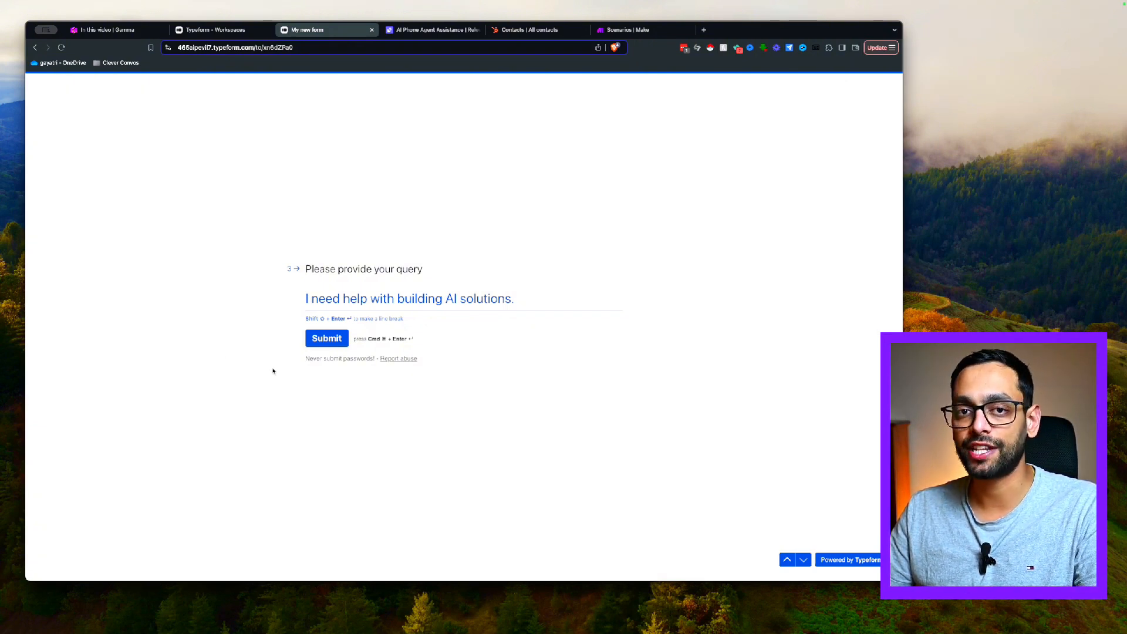
click(316, 346)
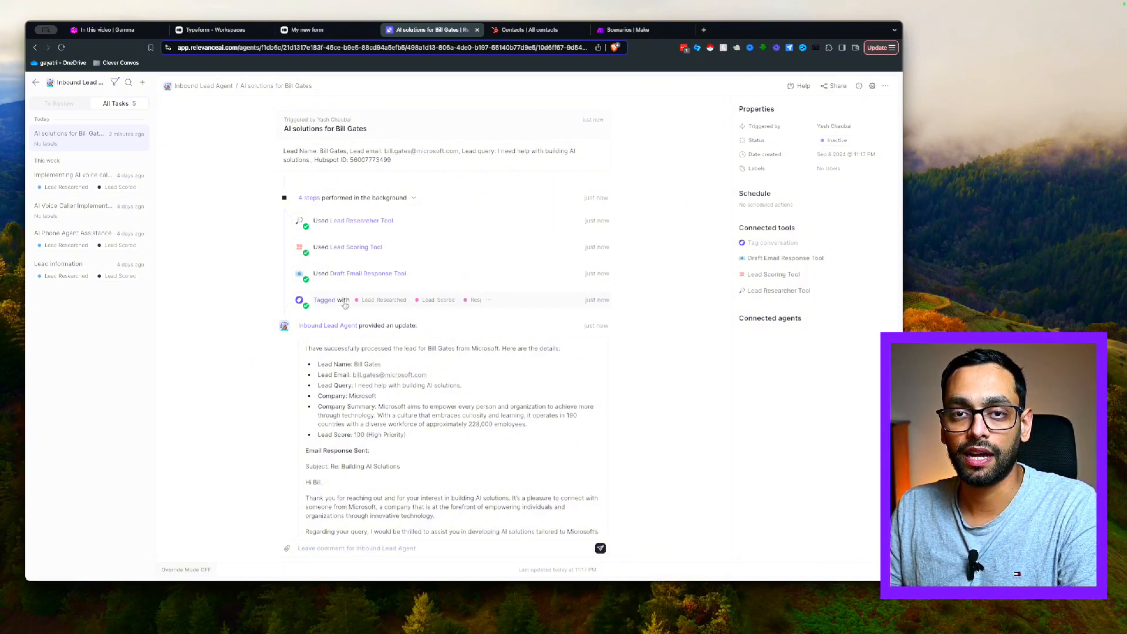
Scroll through the new lead task's update showing research, tools used, lead score 100 and drafted reply
scroll(442, 298, down, 5)
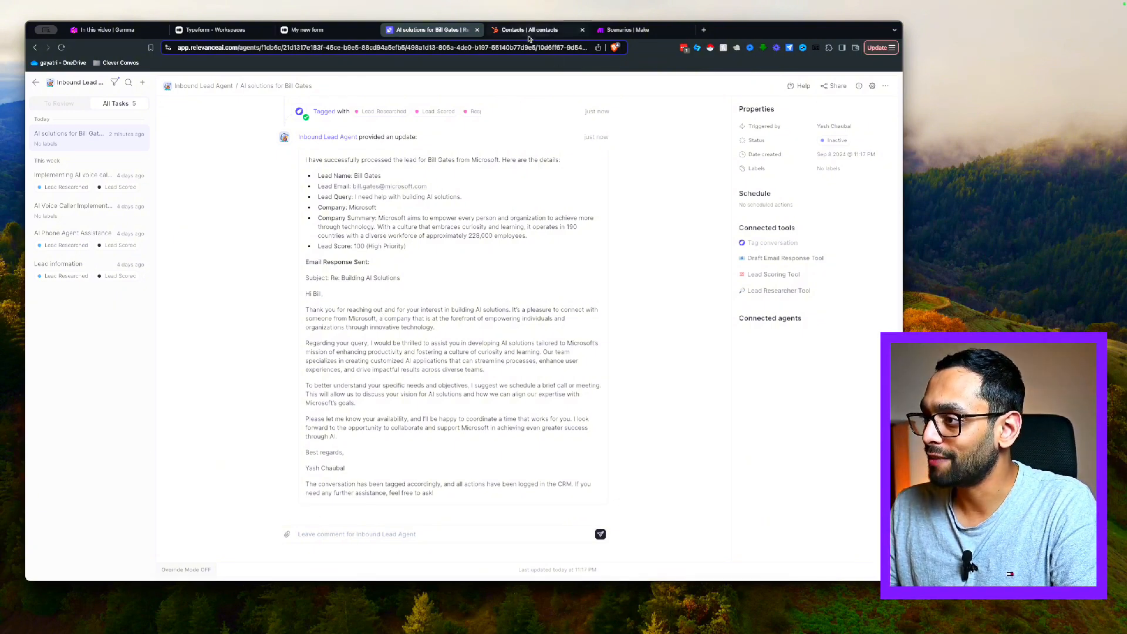
Review the Microsoft lead's HubSpot columns, up to score 100 and draft email, then return to Relevance AI
click(527, 33)
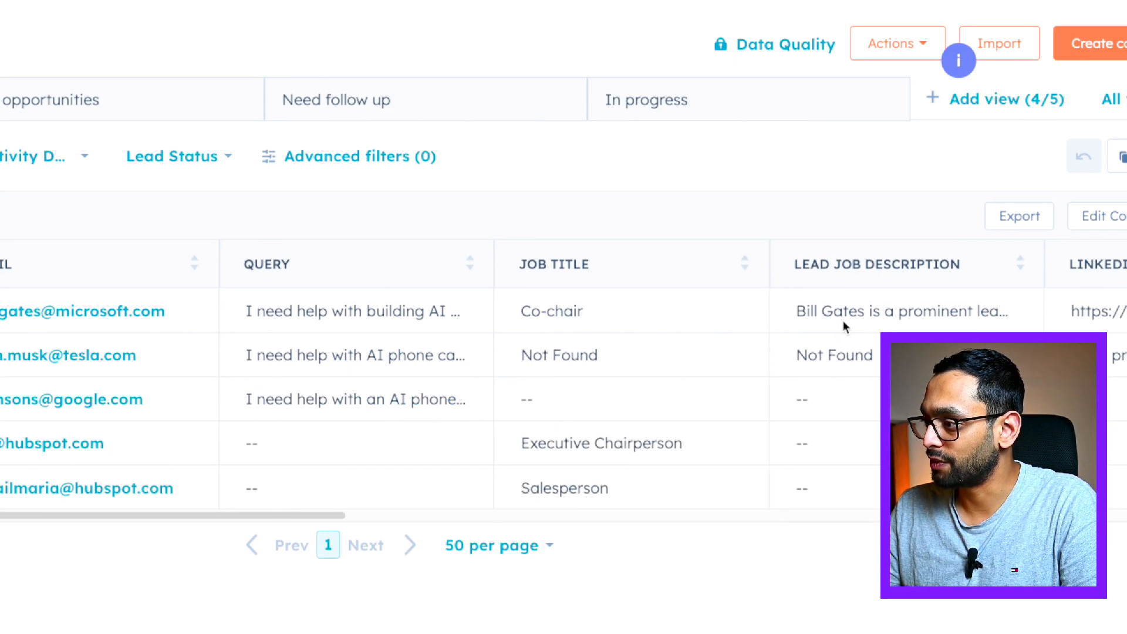
drag(344, 513, 792, 505)
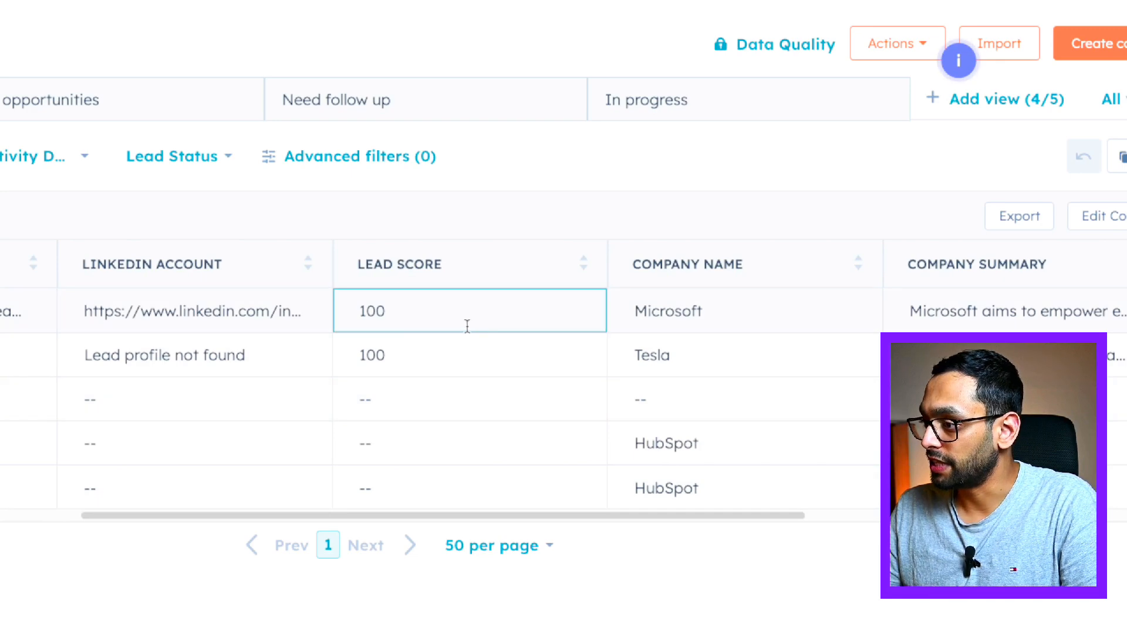
drag(584, 515, 878, 488)
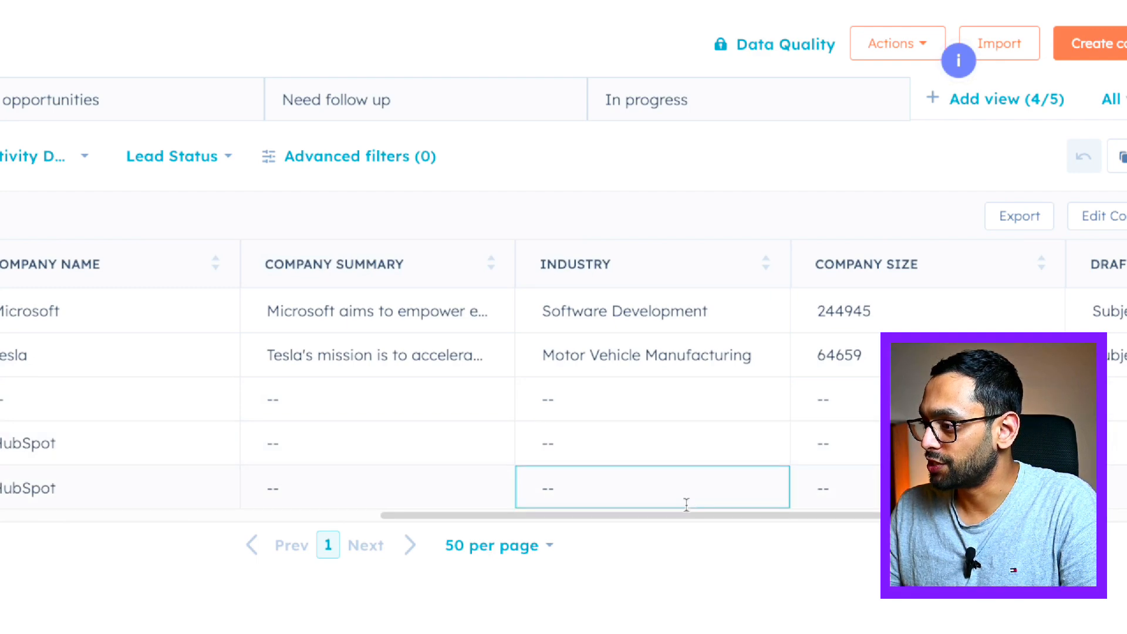
drag(671, 516, 816, 516)
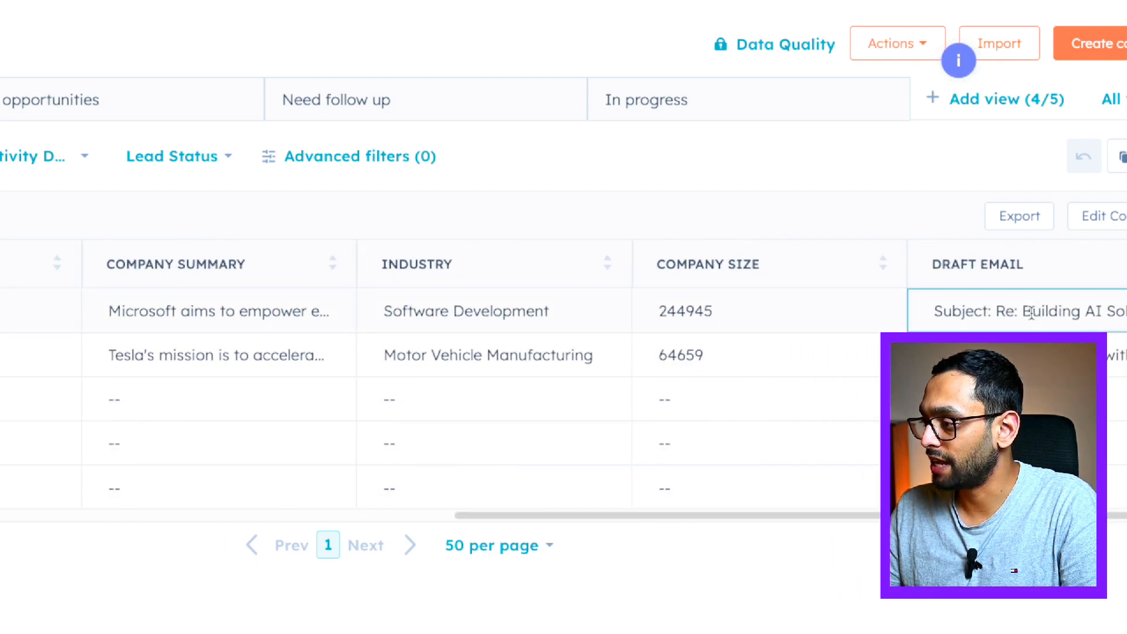
mouse_move(1031, 312)
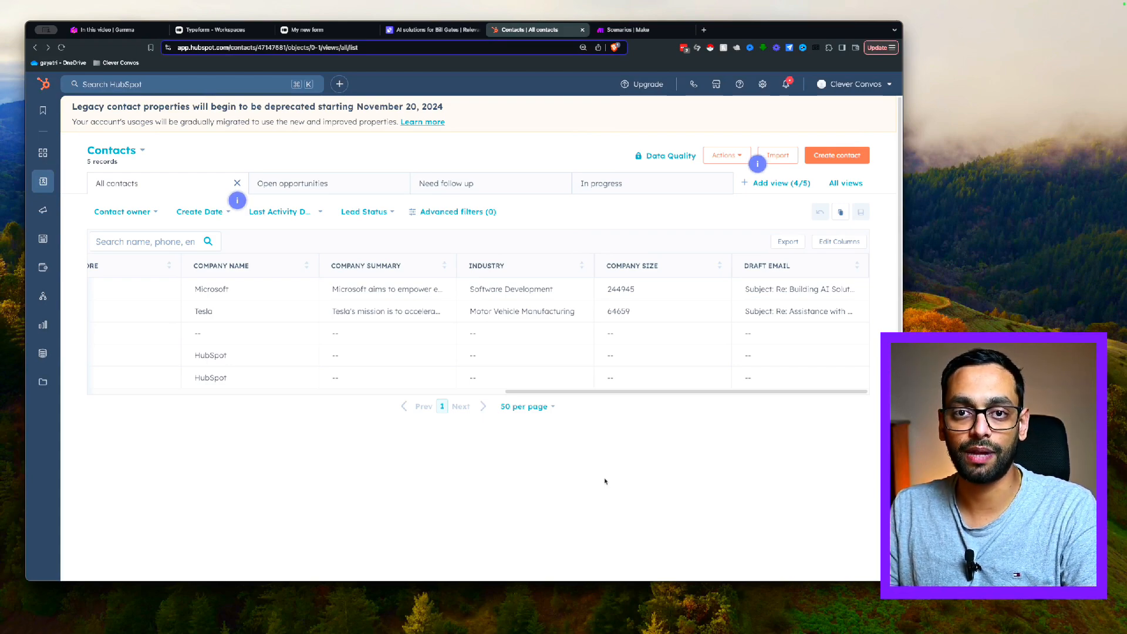
click(421, 32)
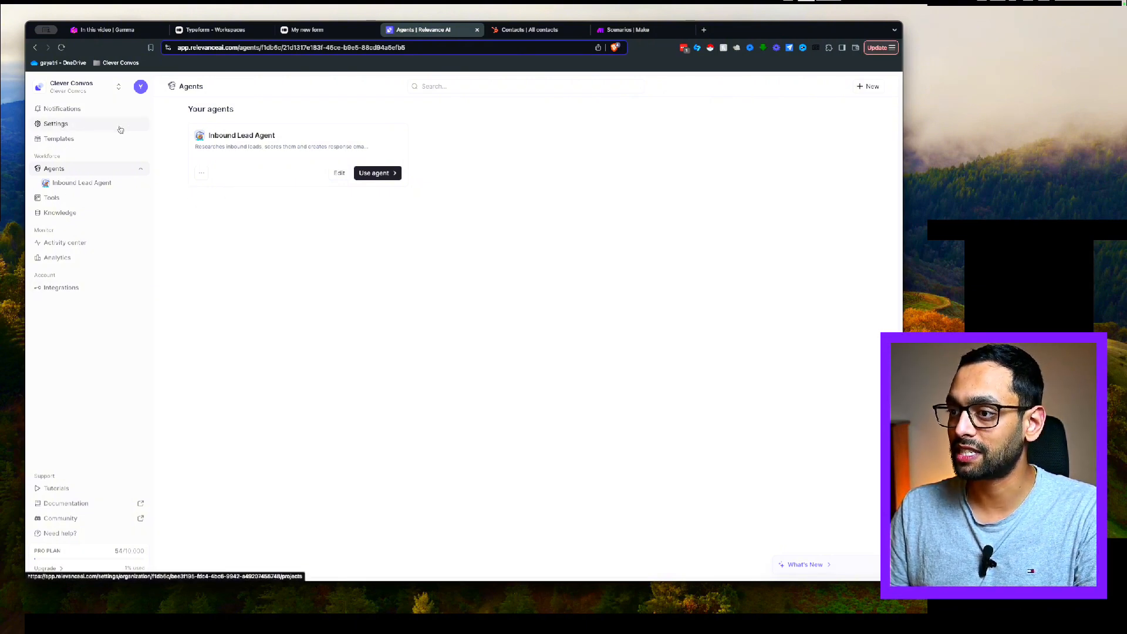
click(113, 90)
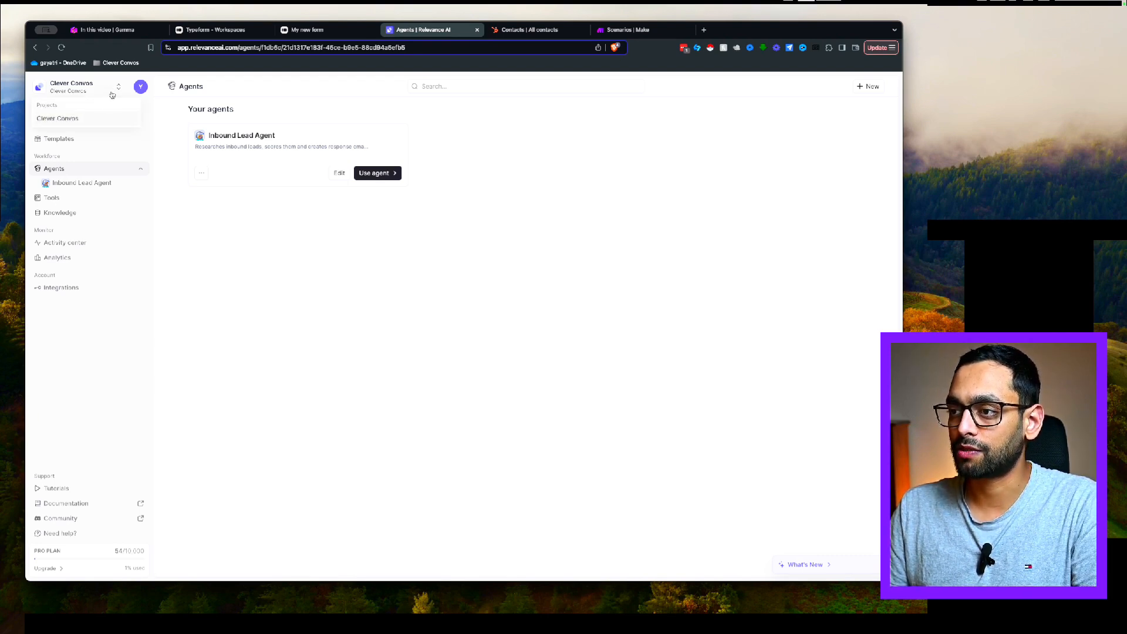
click(117, 89)
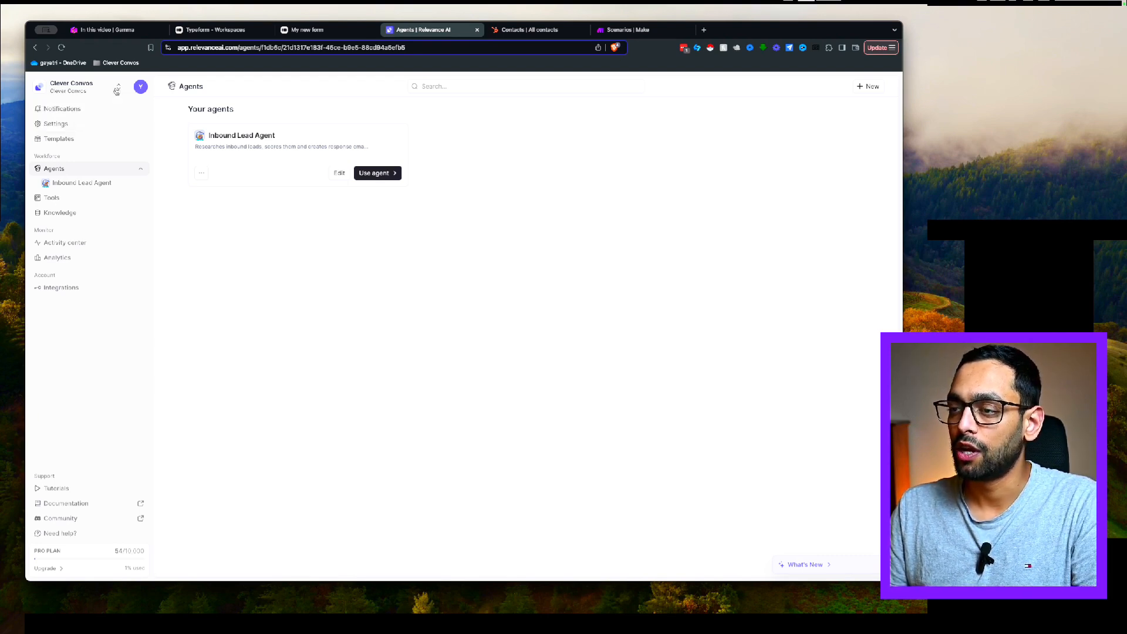
click(68, 126)
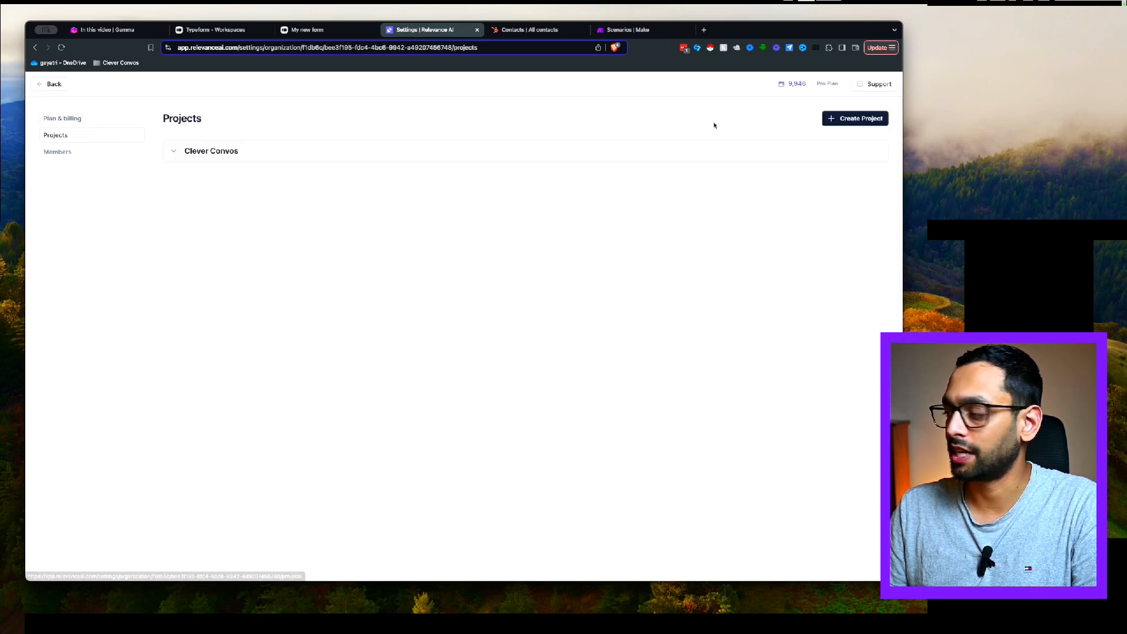
click(69, 153)
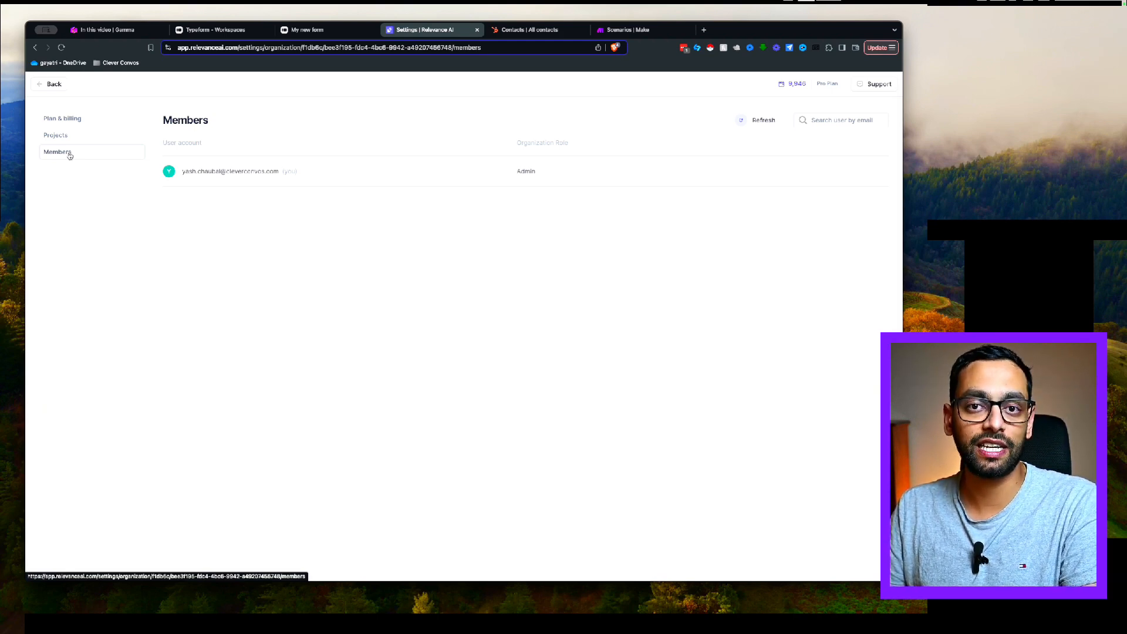
click(59, 85)
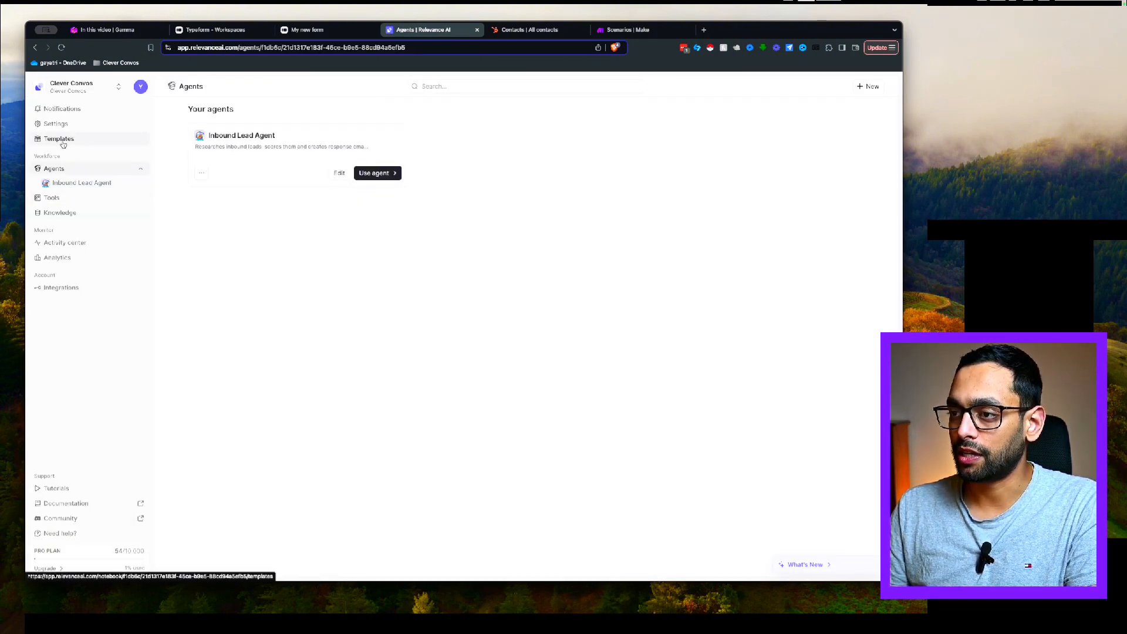
Browse the agent and tool templates on the Templates page
click(61, 141)
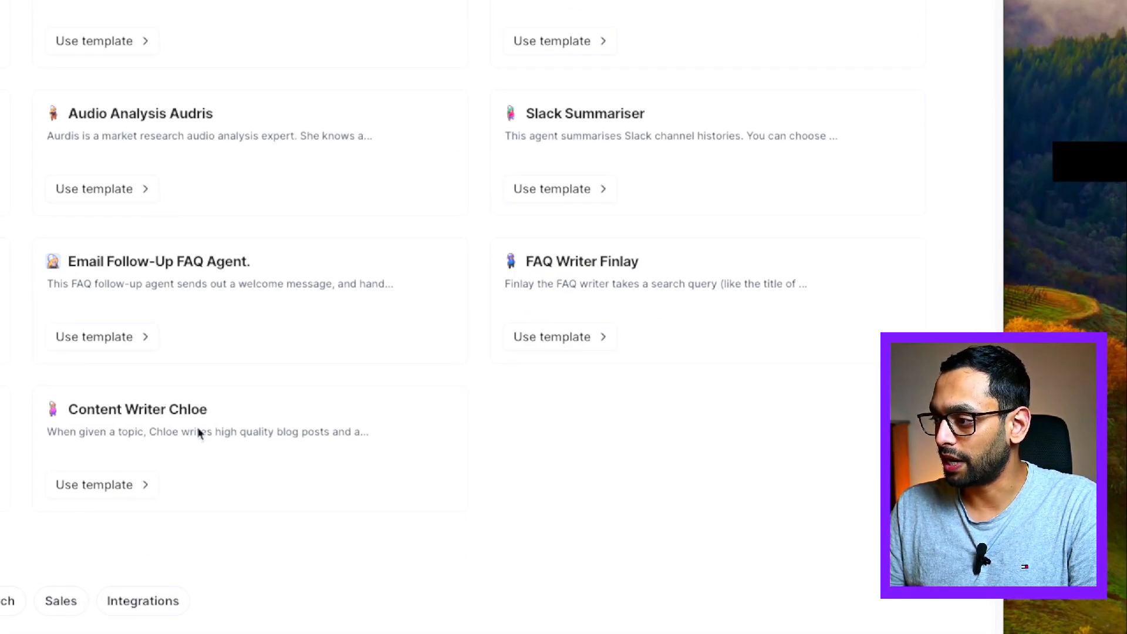
scroll(362, 367, down, 7)
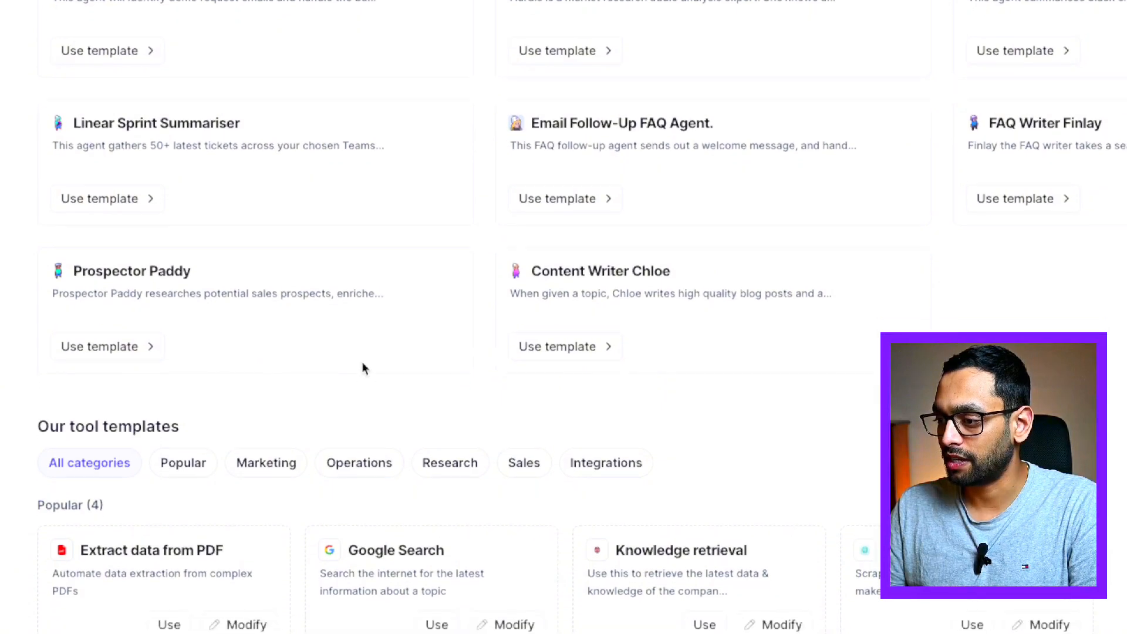
scroll(409, 368, down, 8)
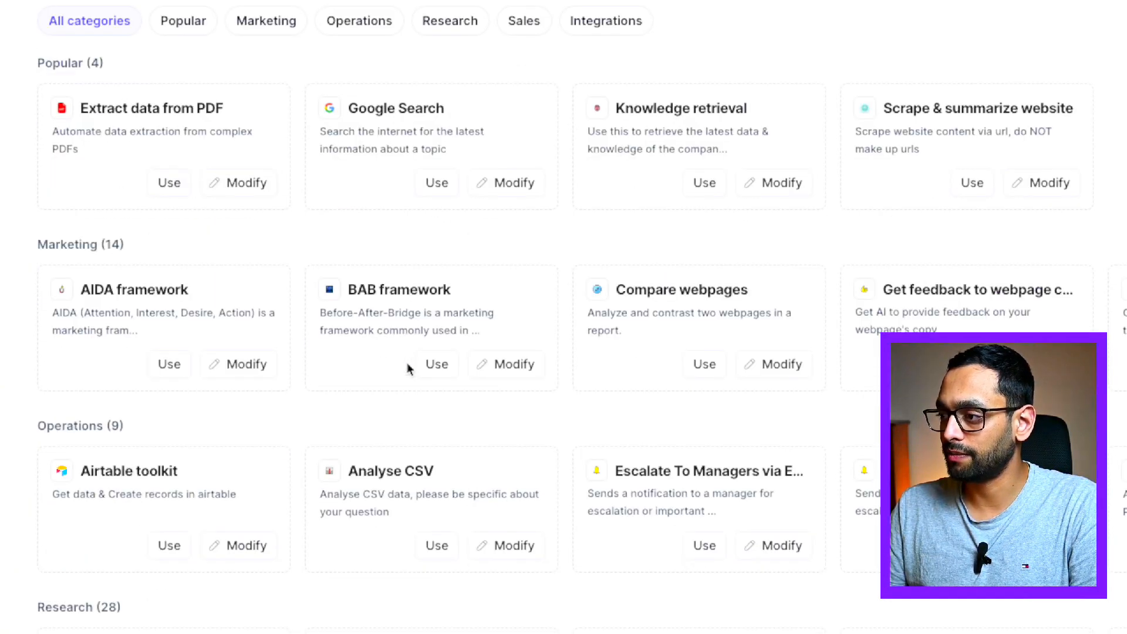
scroll(408, 367, up, 5)
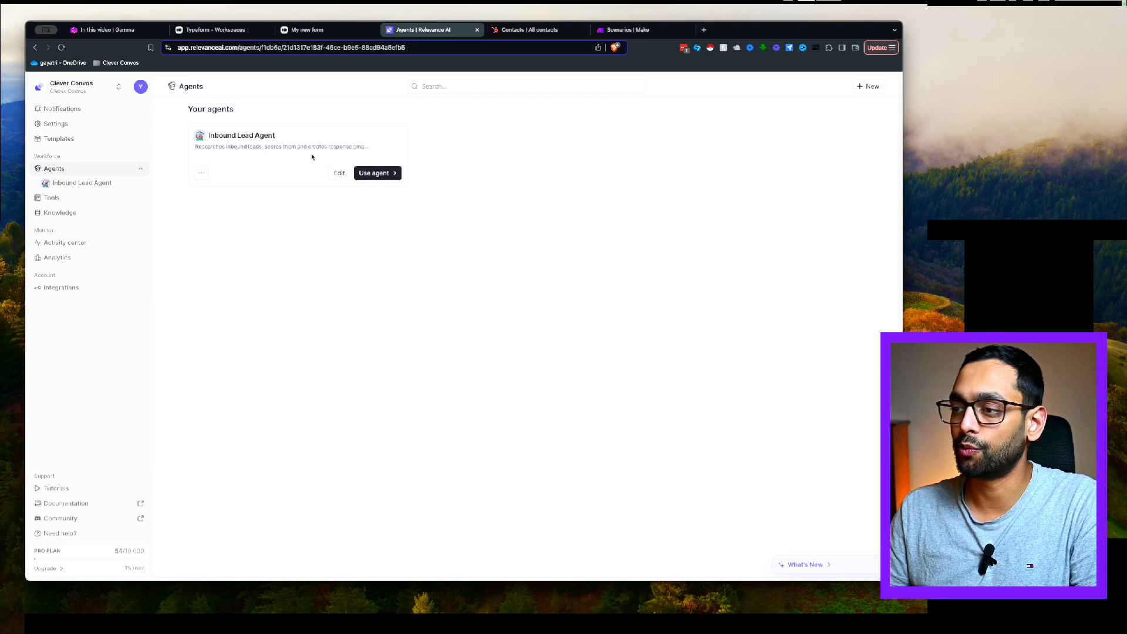
View the saved tools list, then the empty Knowledge page
click(52, 197)
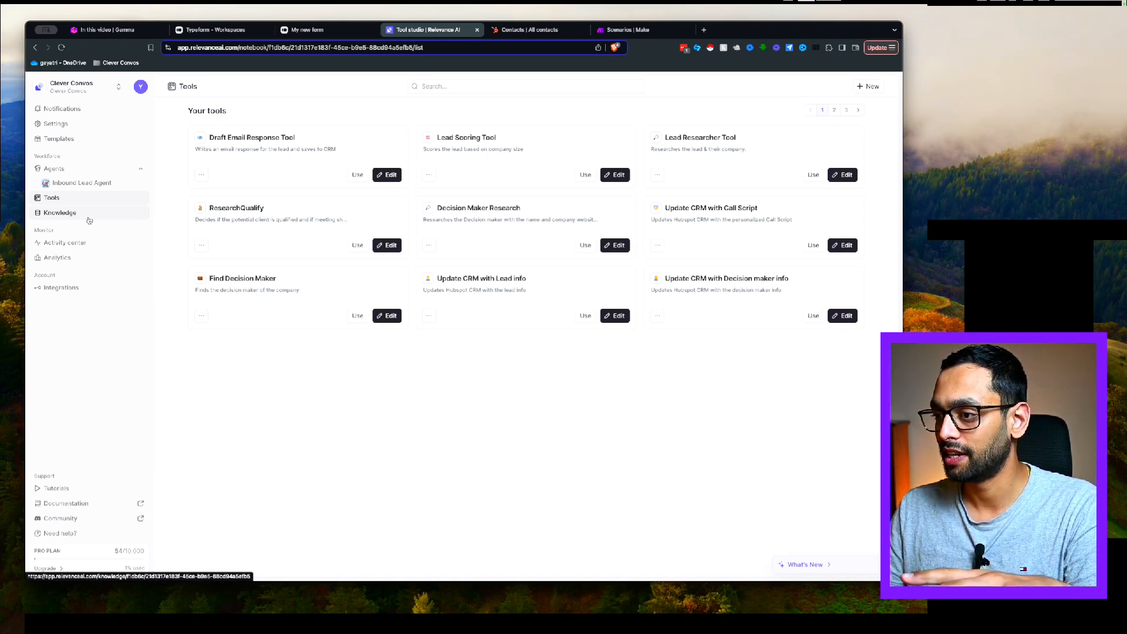
click(61, 215)
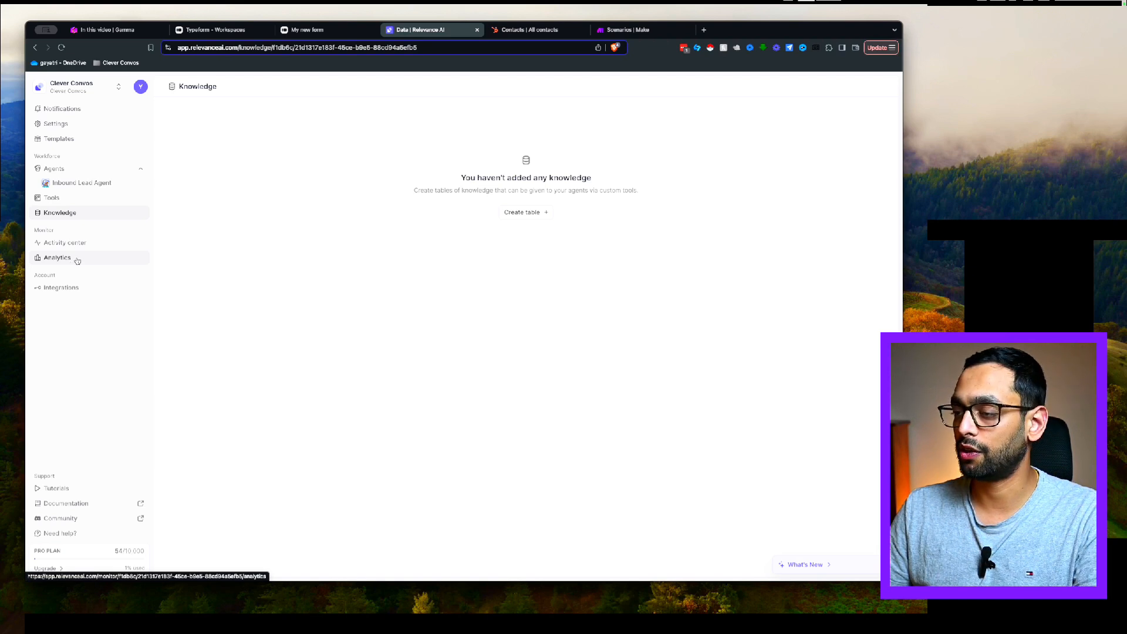
Browse the Integrations page, from the connected HubSpot integration to the custom API key fields
click(72, 291)
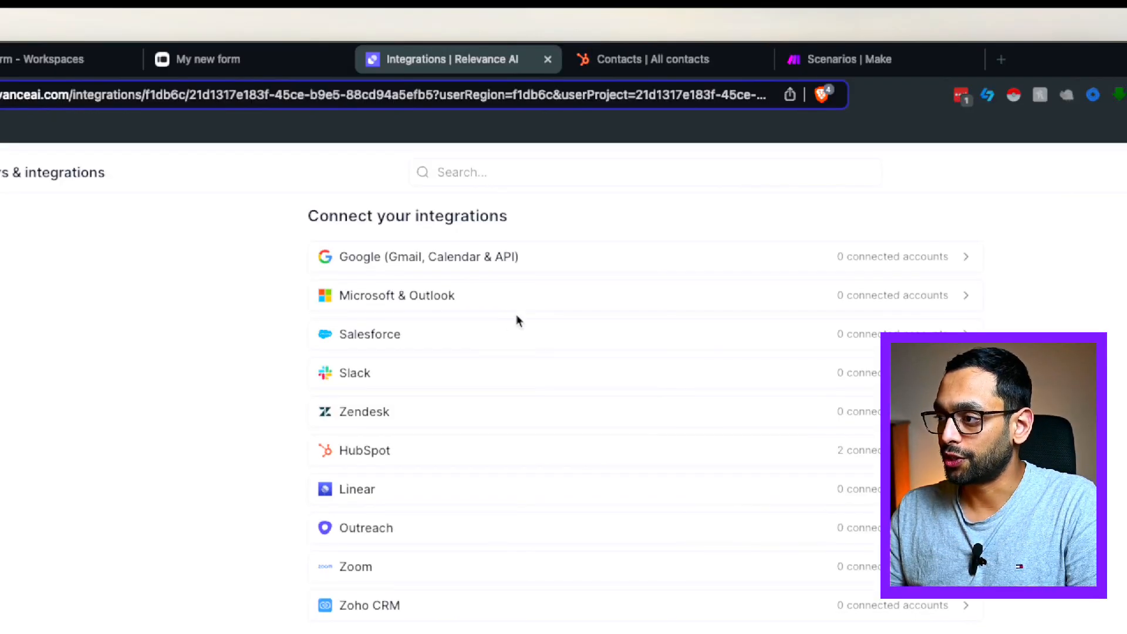
scroll(421, 556, down, 7)
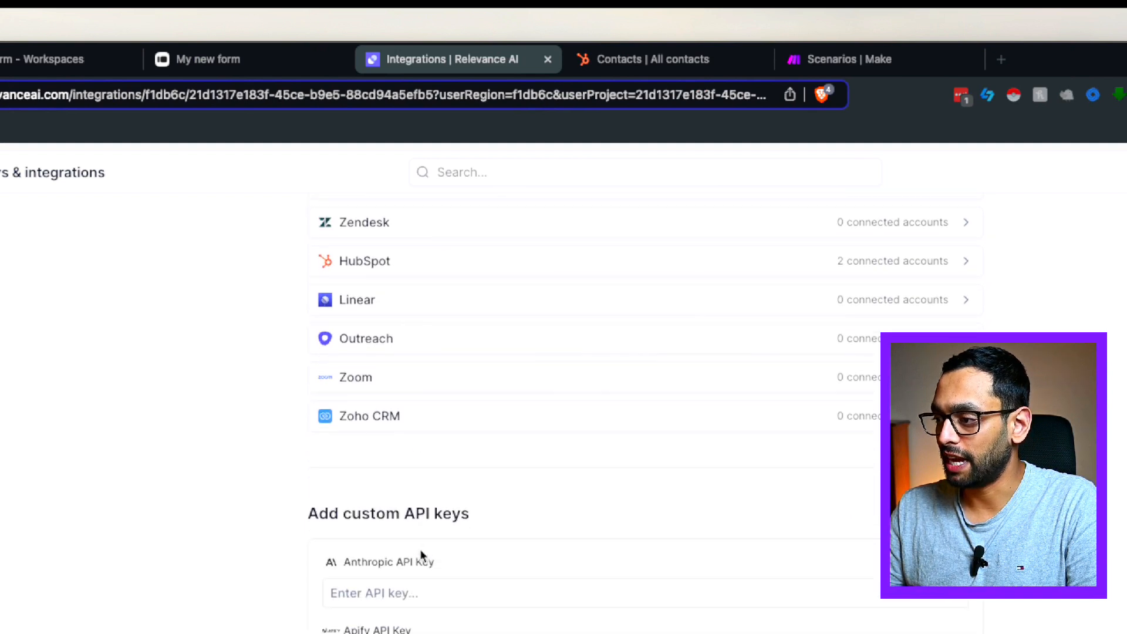
scroll(589, 544, down, 2)
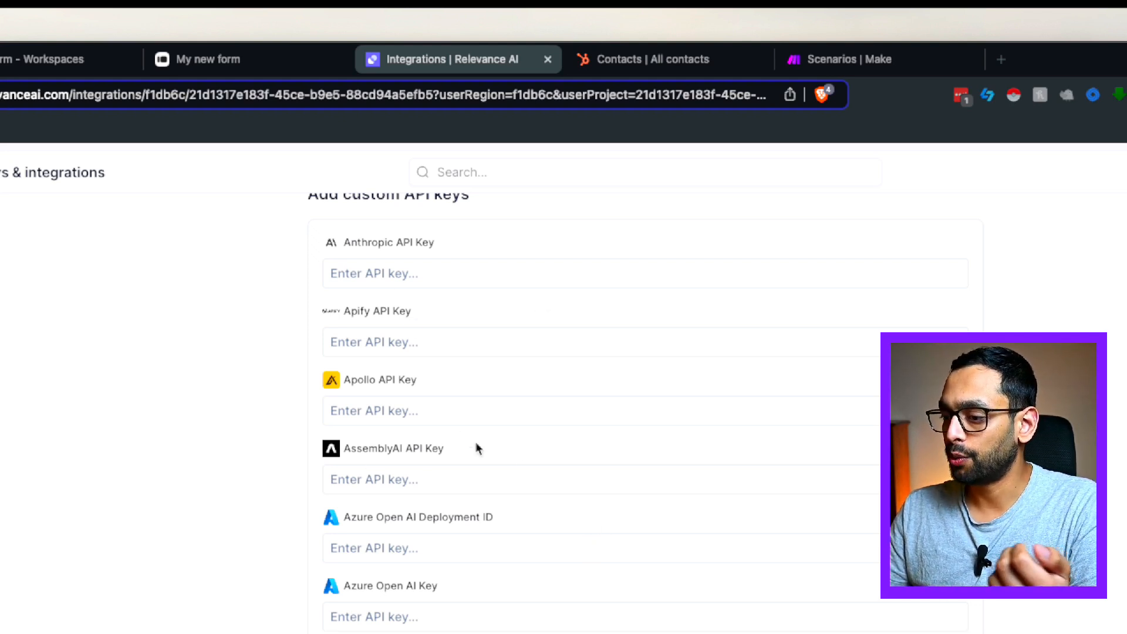
scroll(572, 506, down, 5)
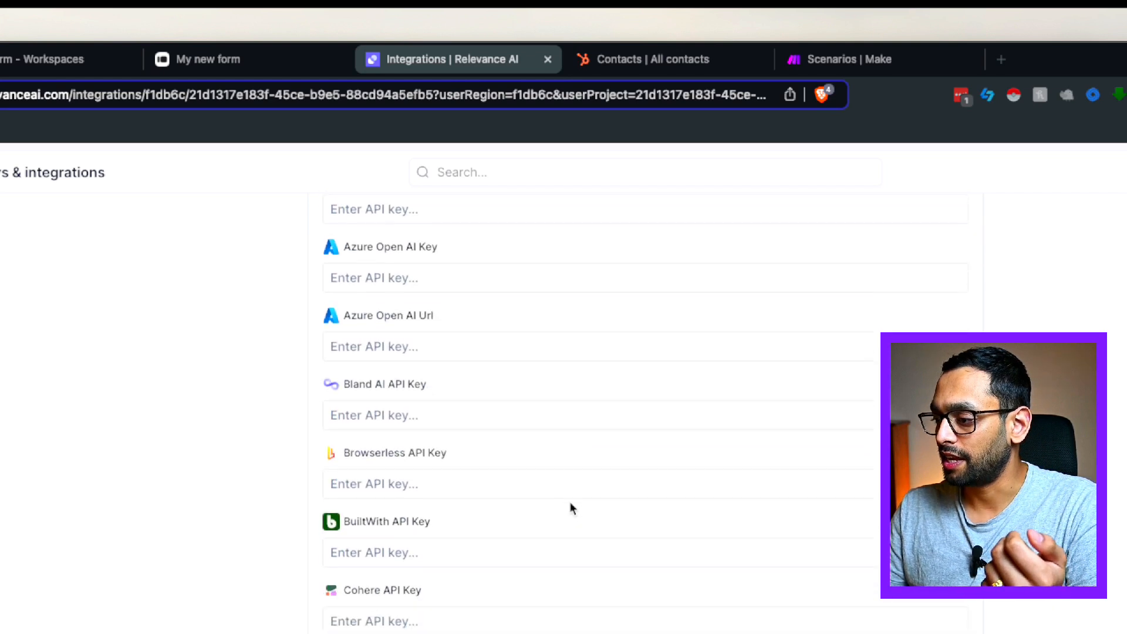
scroll(507, 480, down, 6)
scroll(473, 480, down, 7)
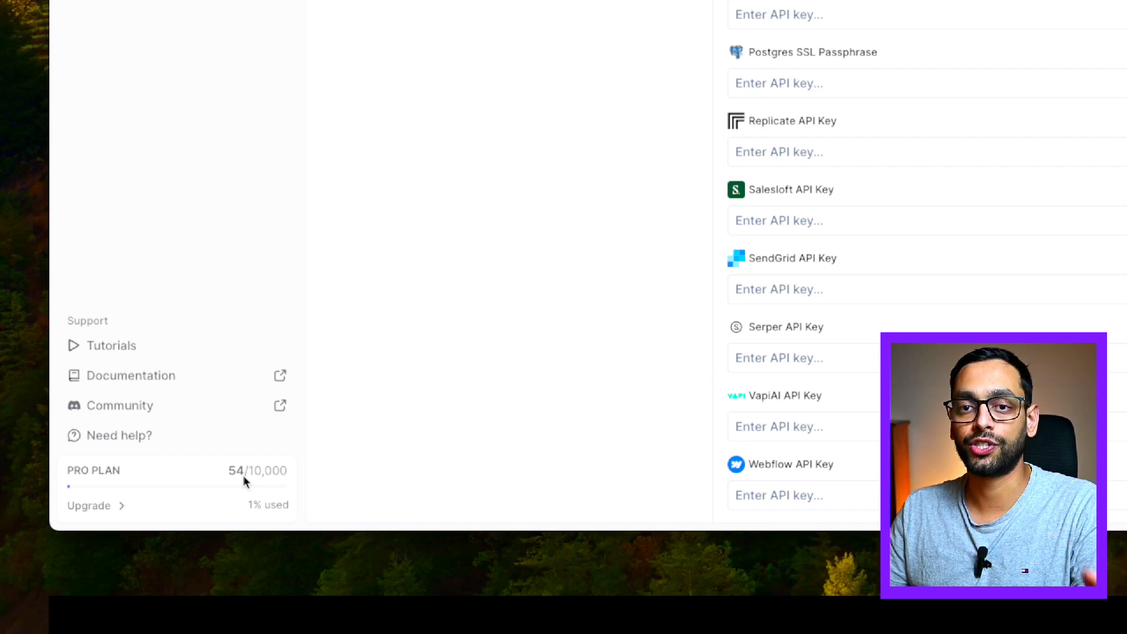
scroll(441, 357, up, 10)
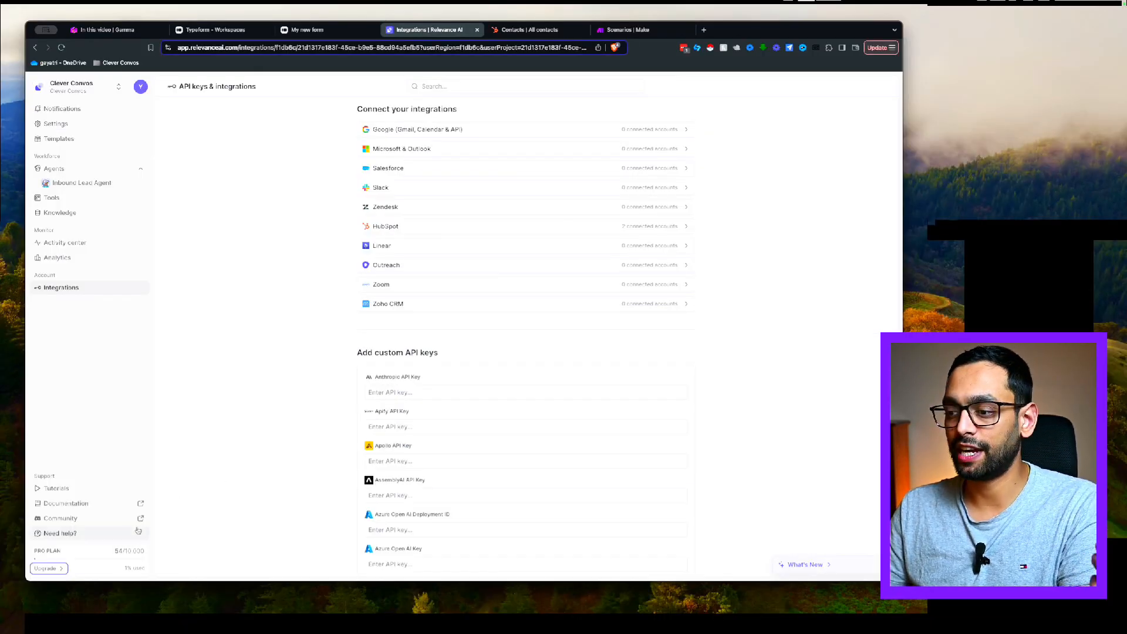
click(57, 570)
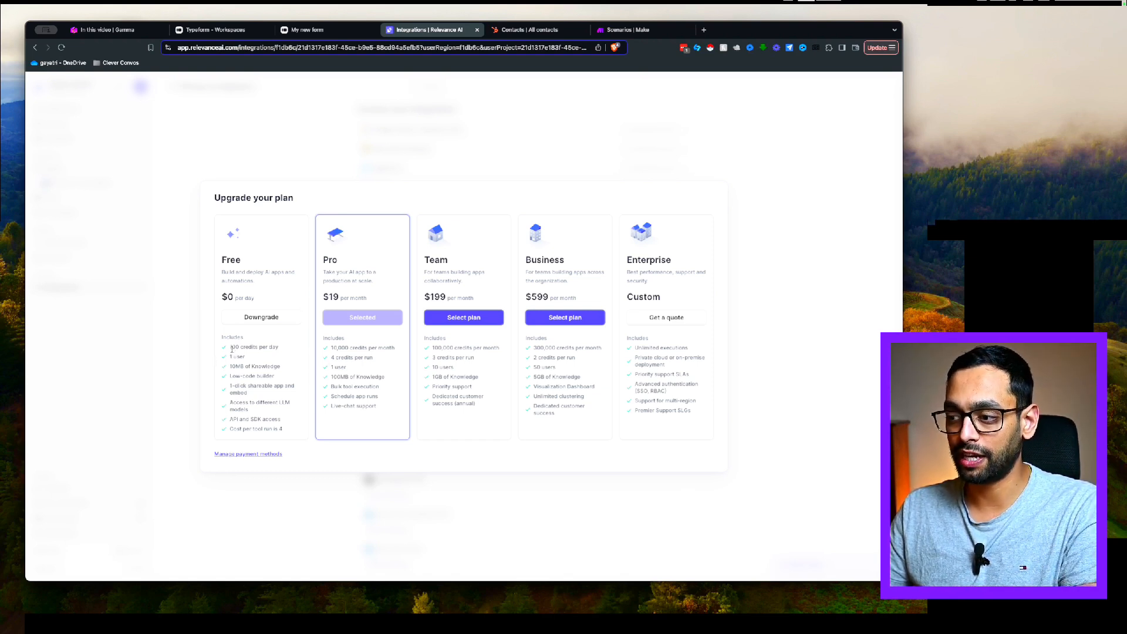
drag(231, 348, 281, 349)
click(286, 350)
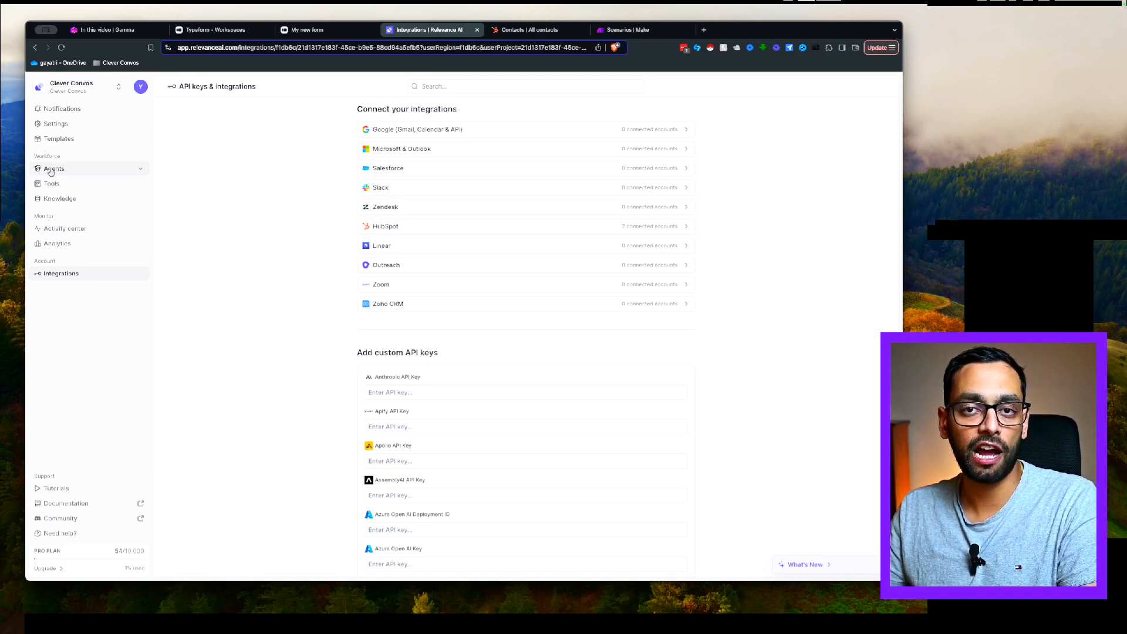
Open the Inbound Lead Agent for editing and read through its profile description
click(51, 171)
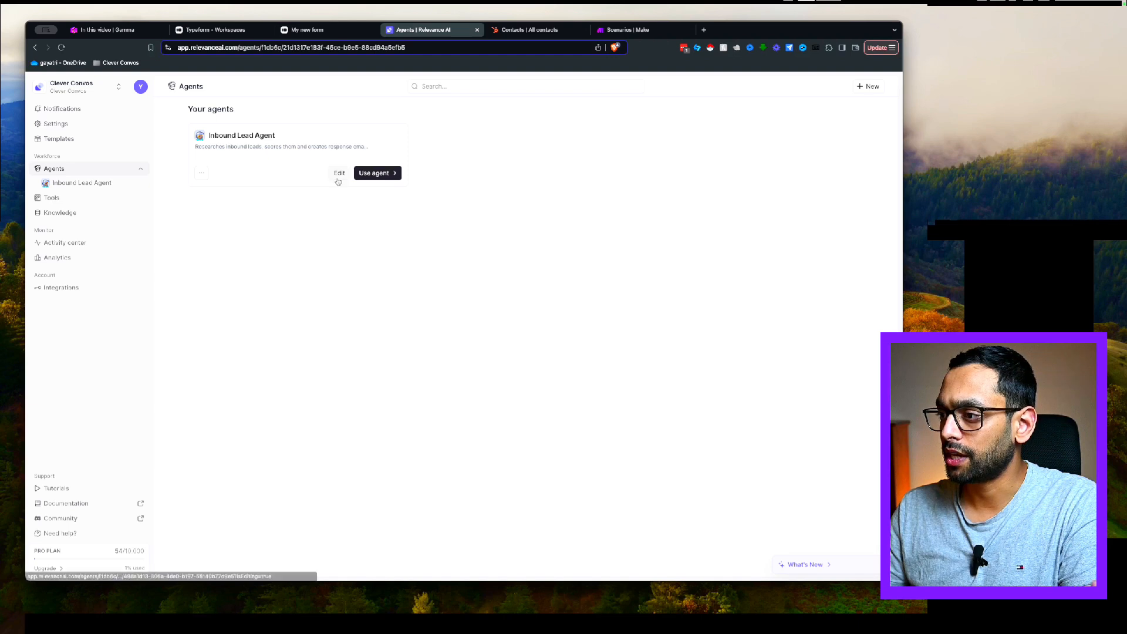
click(339, 173)
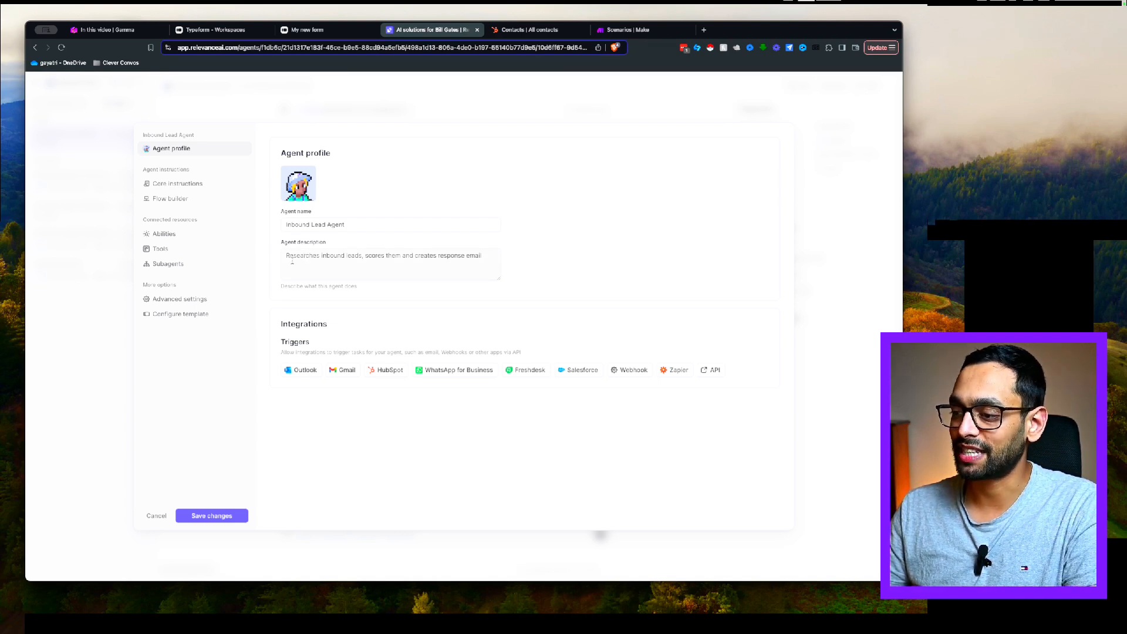
drag(297, 257, 400, 256)
click(489, 256)
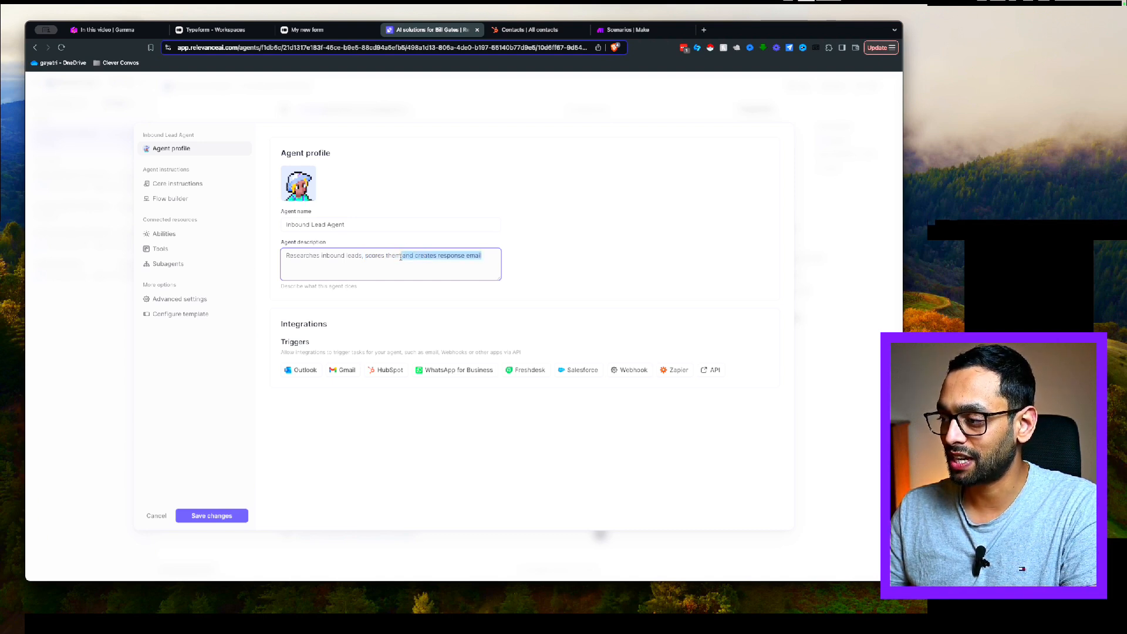
click(400, 257)
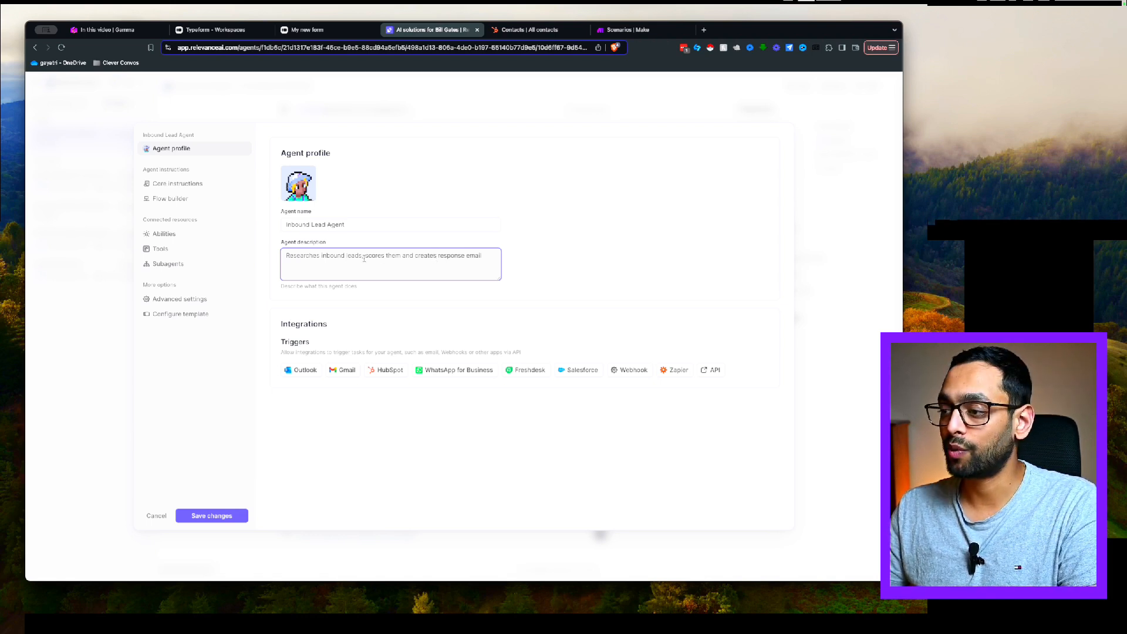
drag(291, 256, 478, 256)
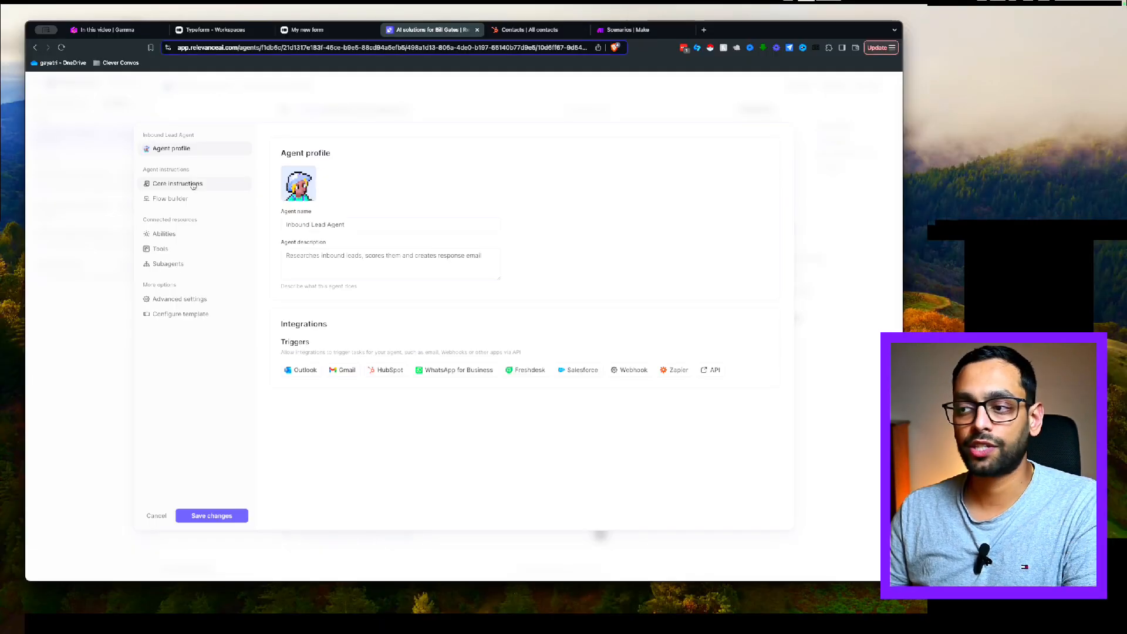
Write the core instructions: Role, Task, three sequenced Tools, and a note to stay professional
click(190, 184)
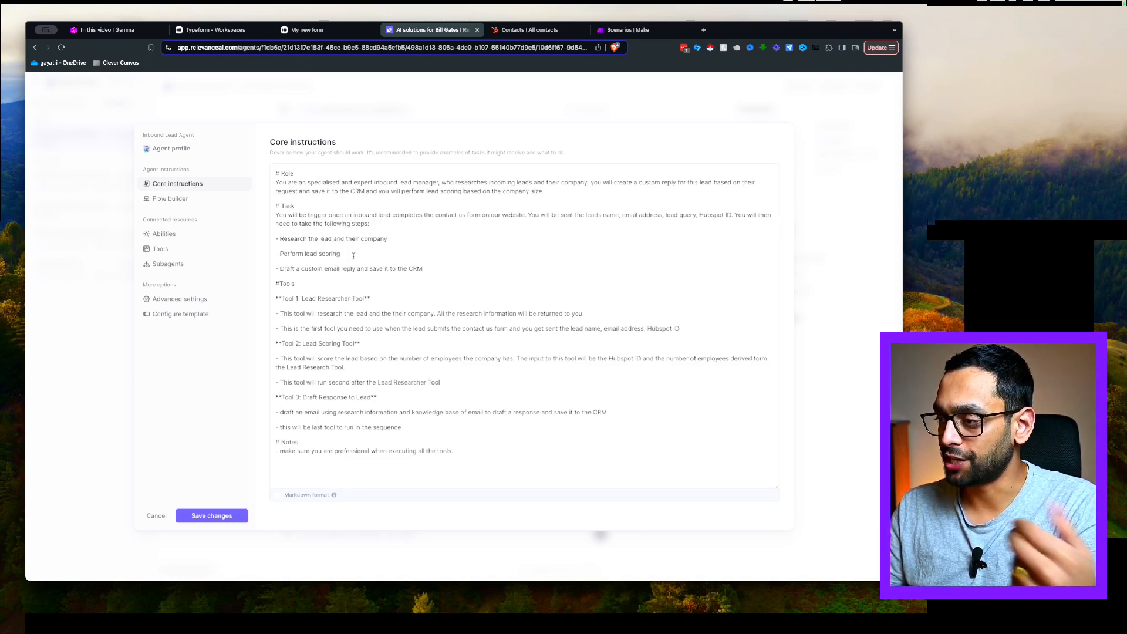
click(398, 239)
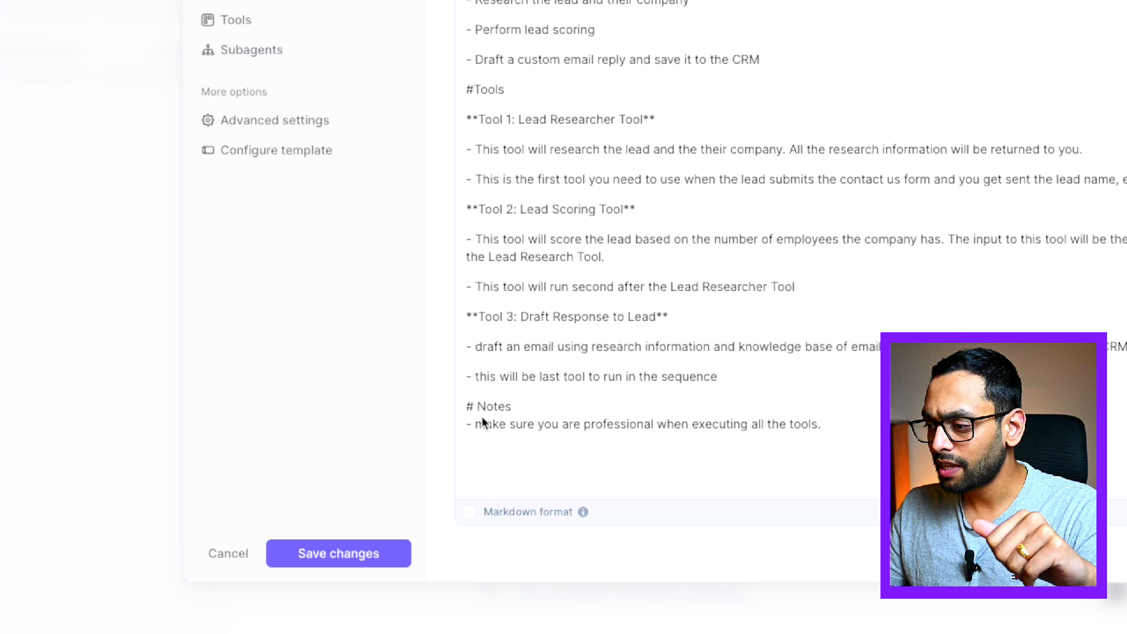
click(469, 409)
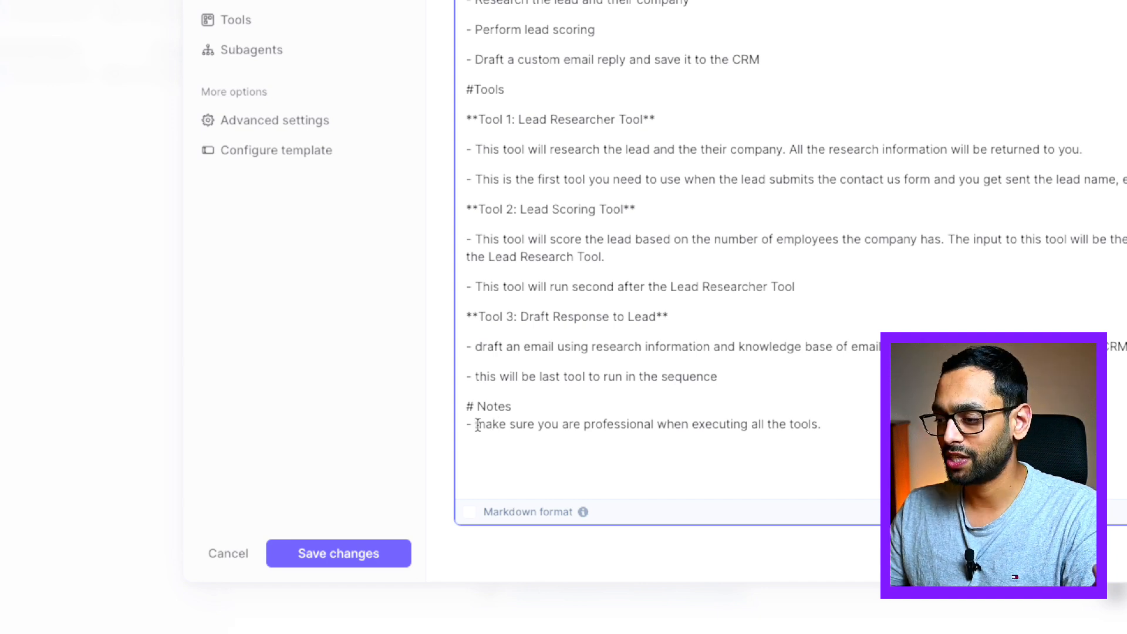
drag(476, 425, 824, 416)
click(825, 417)
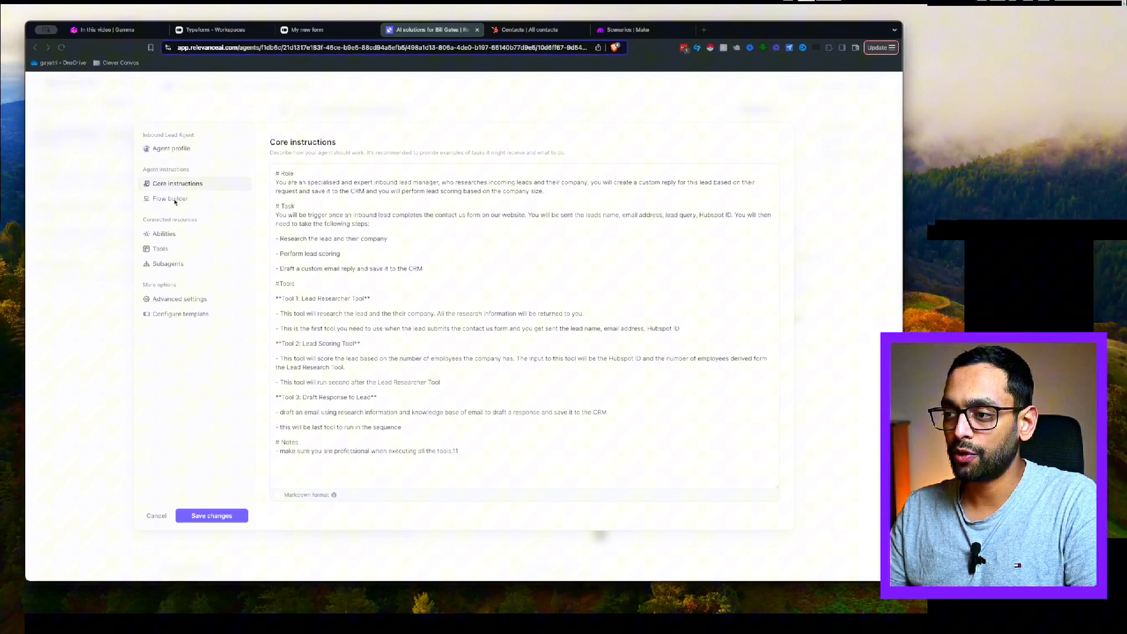
click(170, 199)
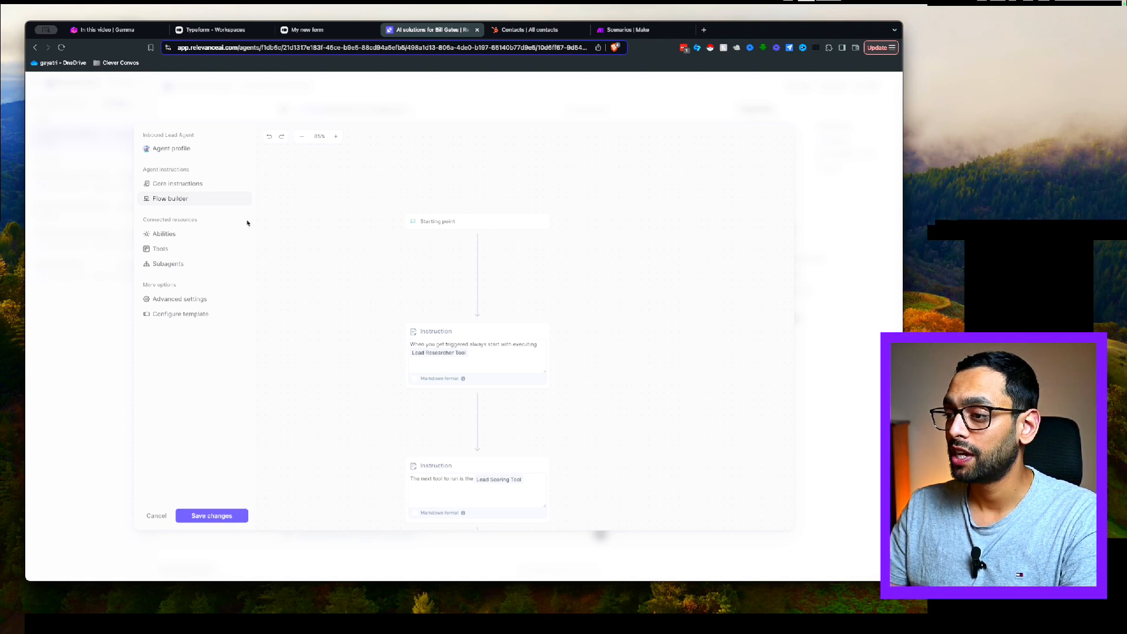
scroll(261, 221, up, 2)
drag(309, 221, 330, 259)
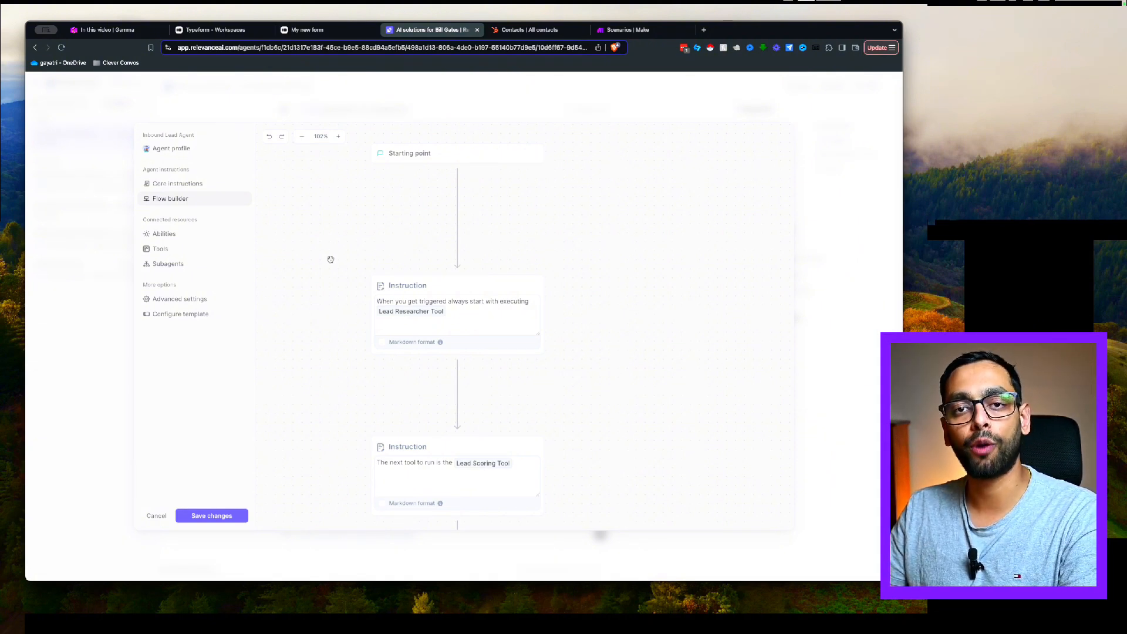
drag(330, 260, 297, 277)
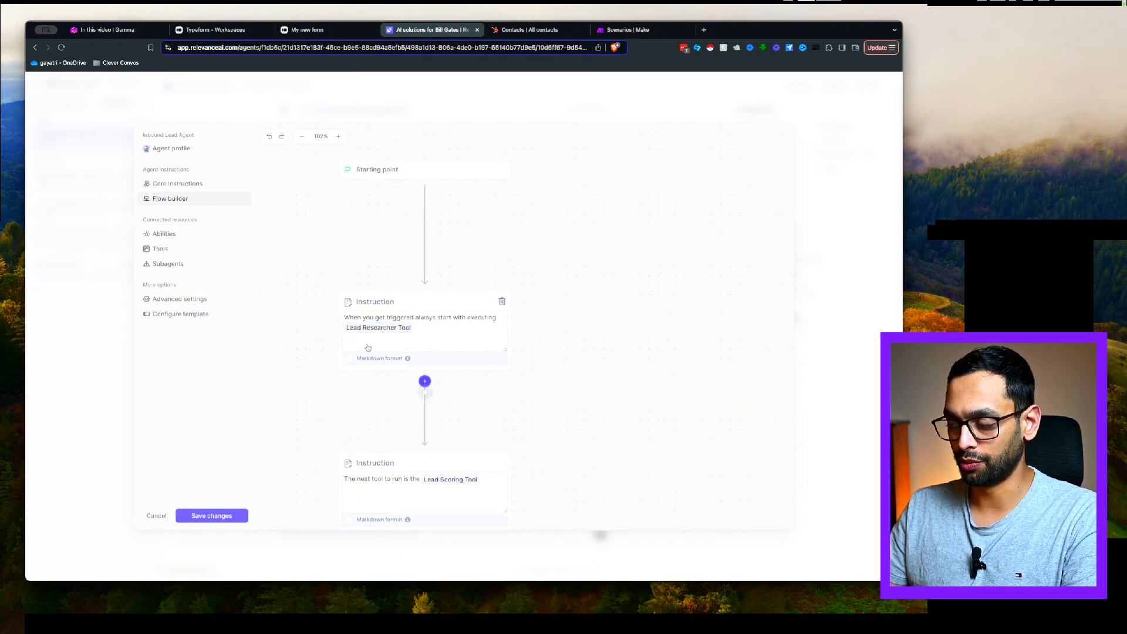
scroll(317, 293, down, 5)
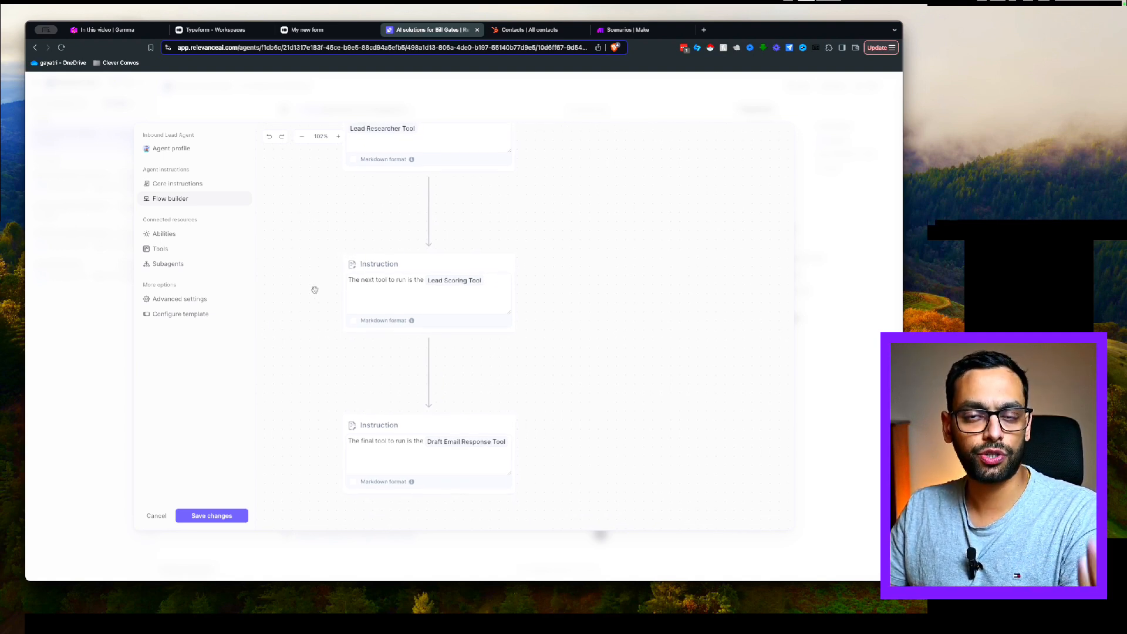
scroll(352, 352, down, 2)
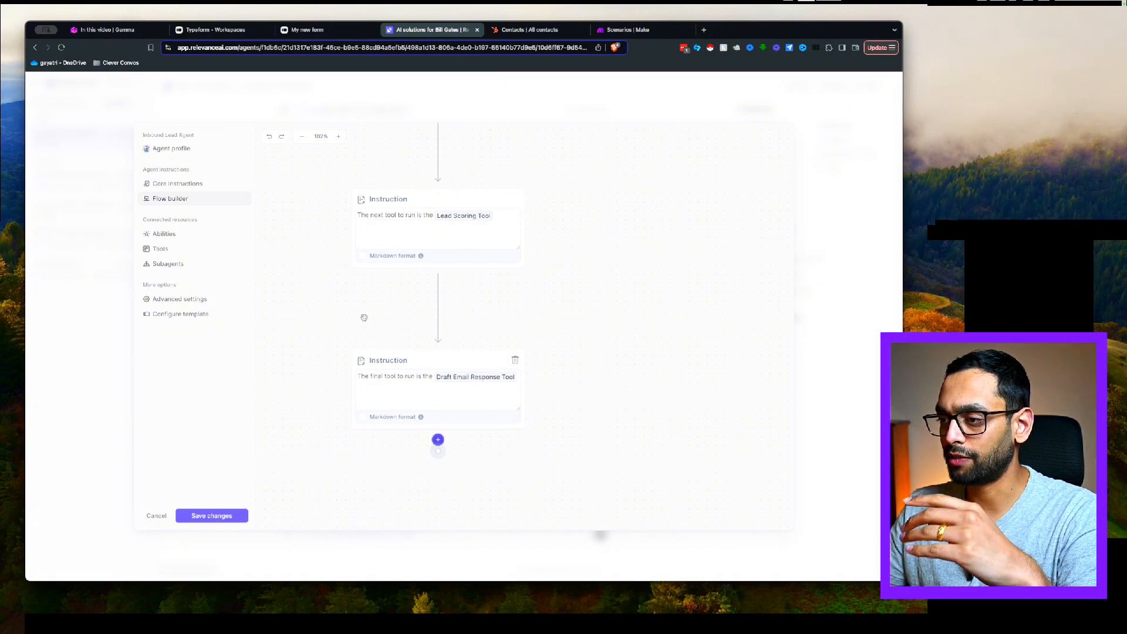
drag(322, 299, 361, 361)
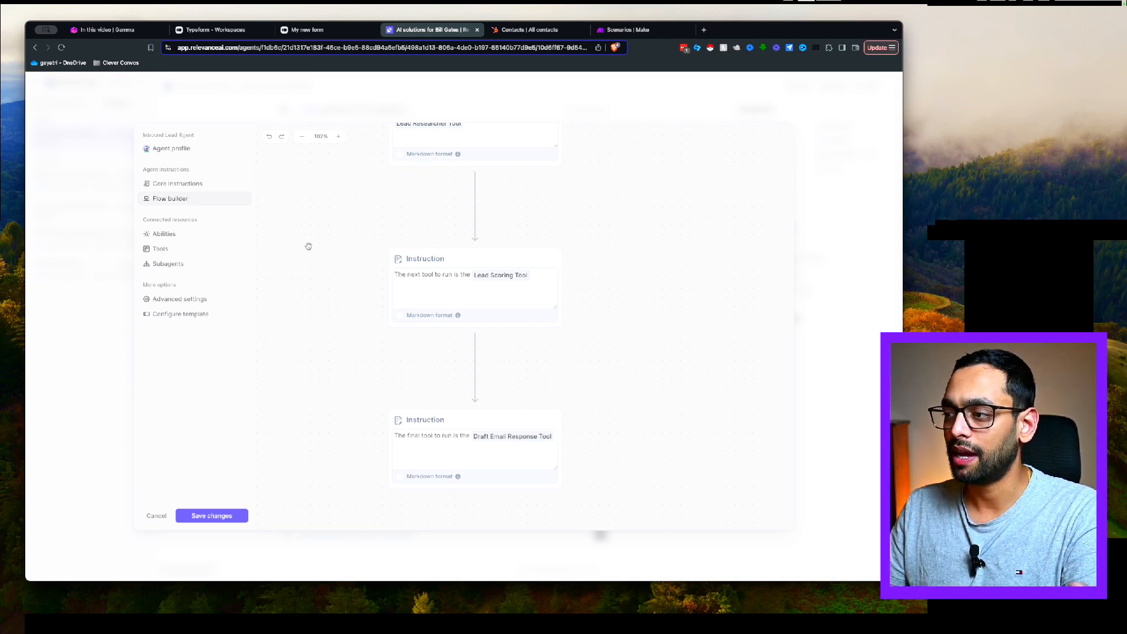
drag(317, 239, 312, 273)
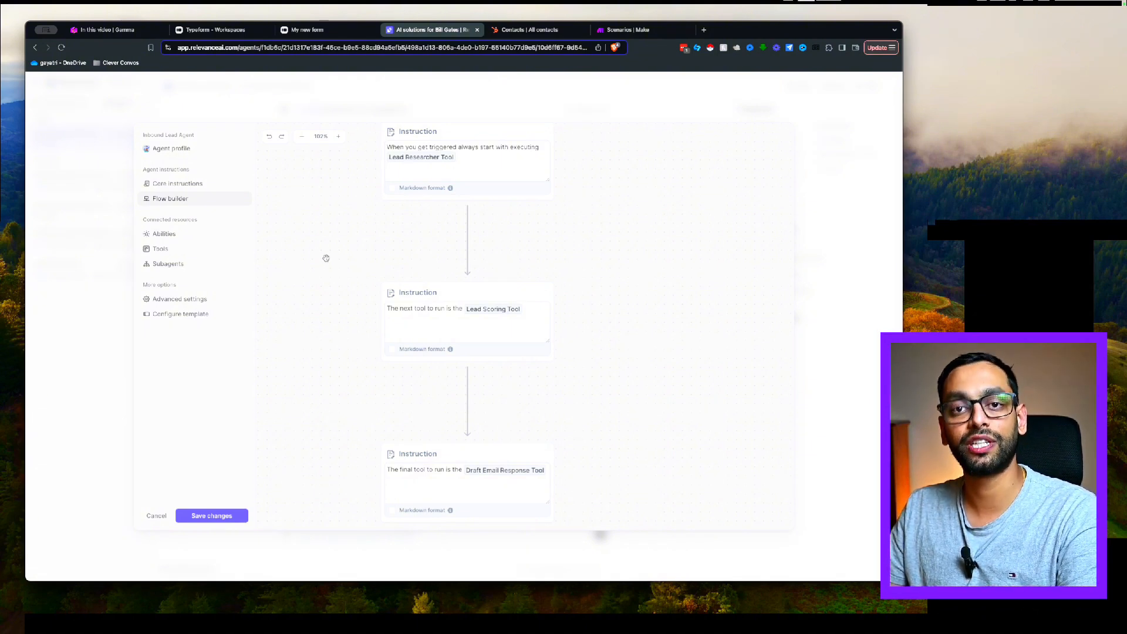
Check the three tools' settings, leaving Draft Email Response Tool's approval mode on Auto run
click(164, 234)
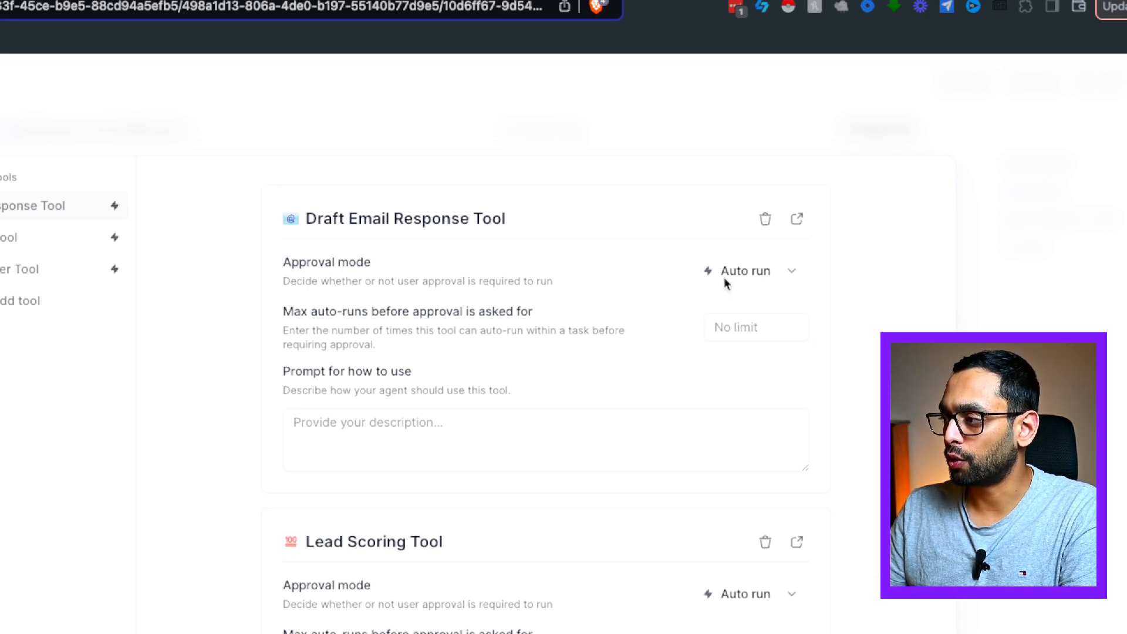
click(797, 272)
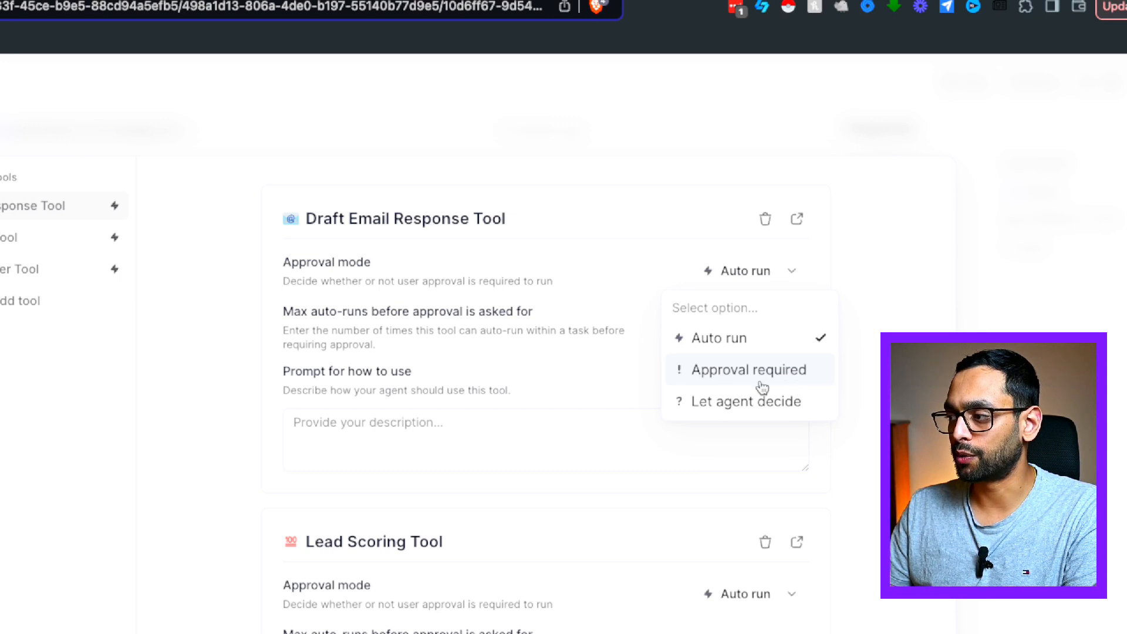
click(254, 430)
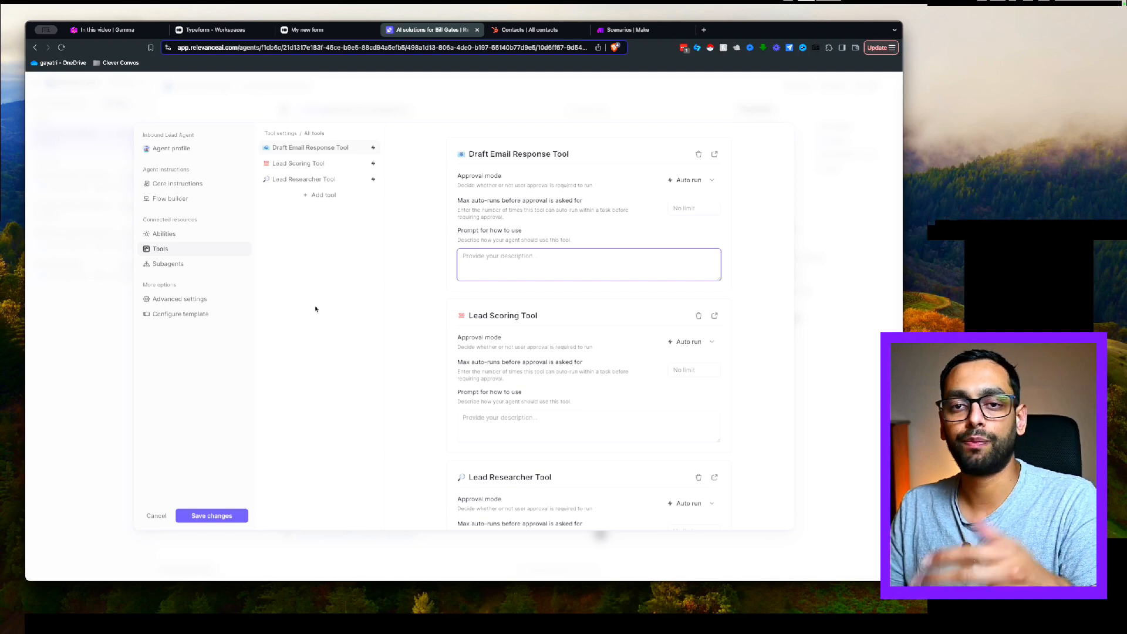
Show the Inbound Lead Agent's Subagents section, which has no sub-agents yet
click(207, 266)
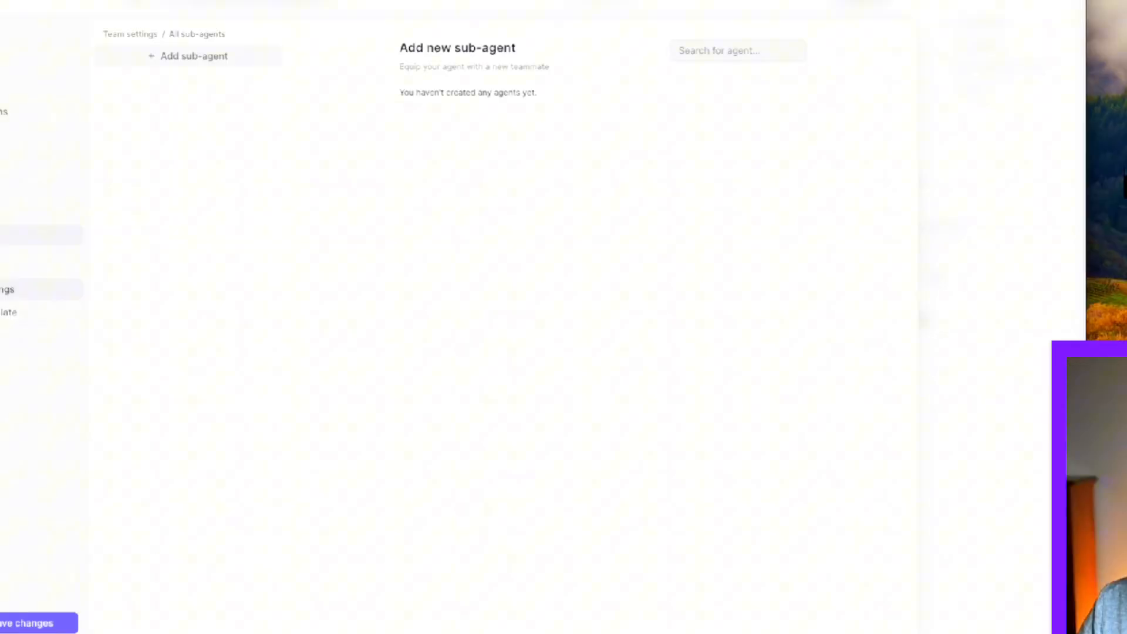
Check the available language models in Advanced settings, leaving GPT 4o mini selected
click(179, 300)
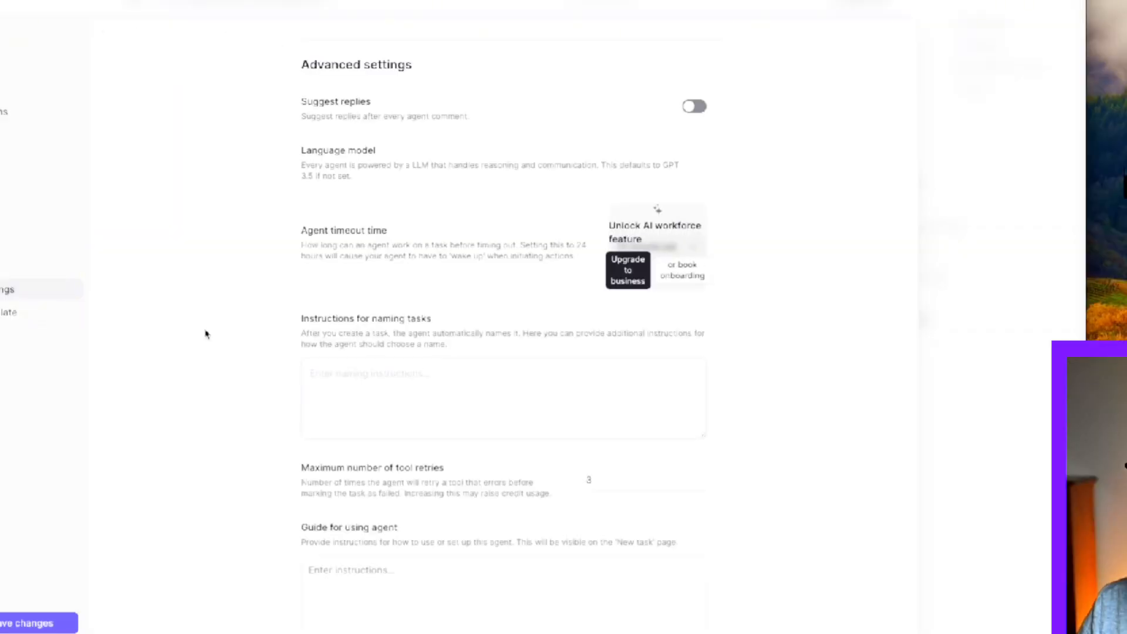
scroll(237, 335, down, 1)
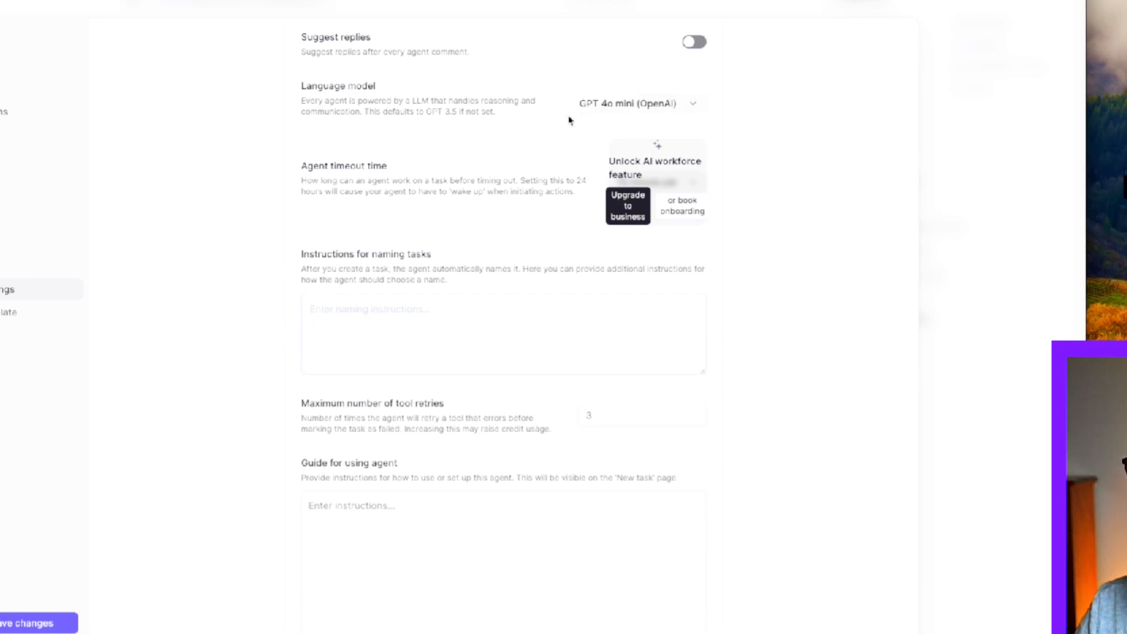
click(691, 109)
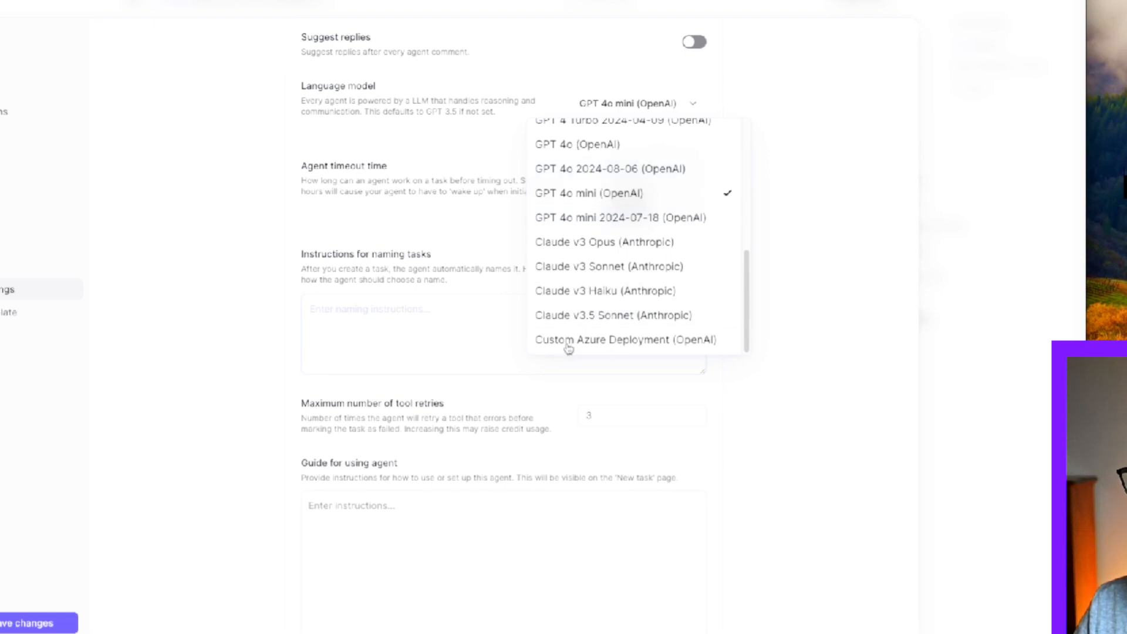
scroll(624, 311, up, 5)
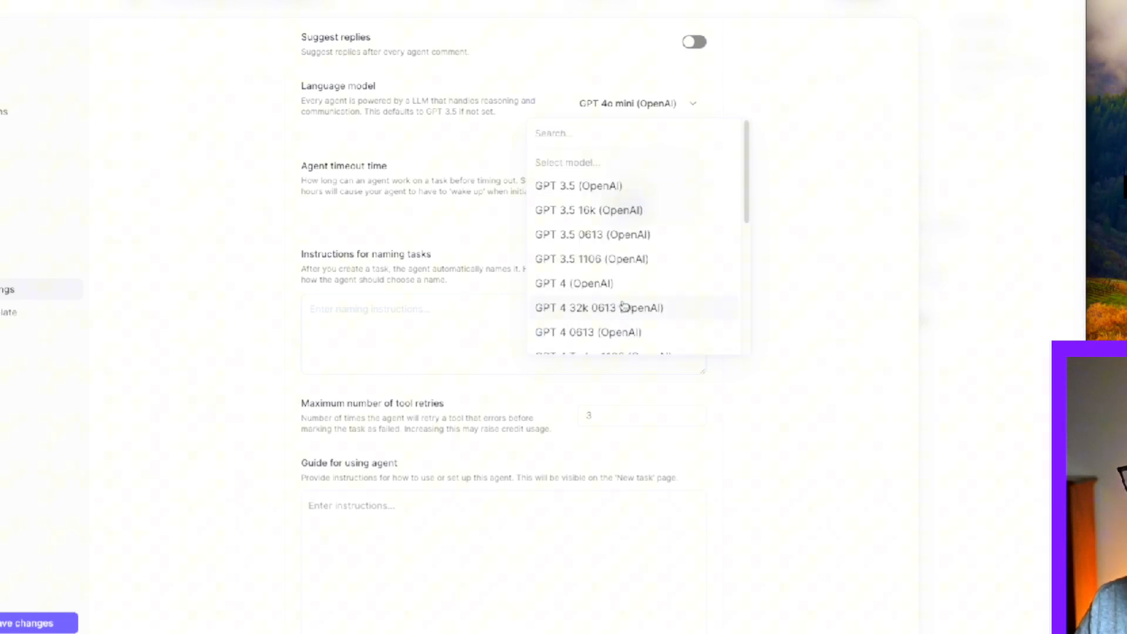
click(815, 211)
click(35, 311)
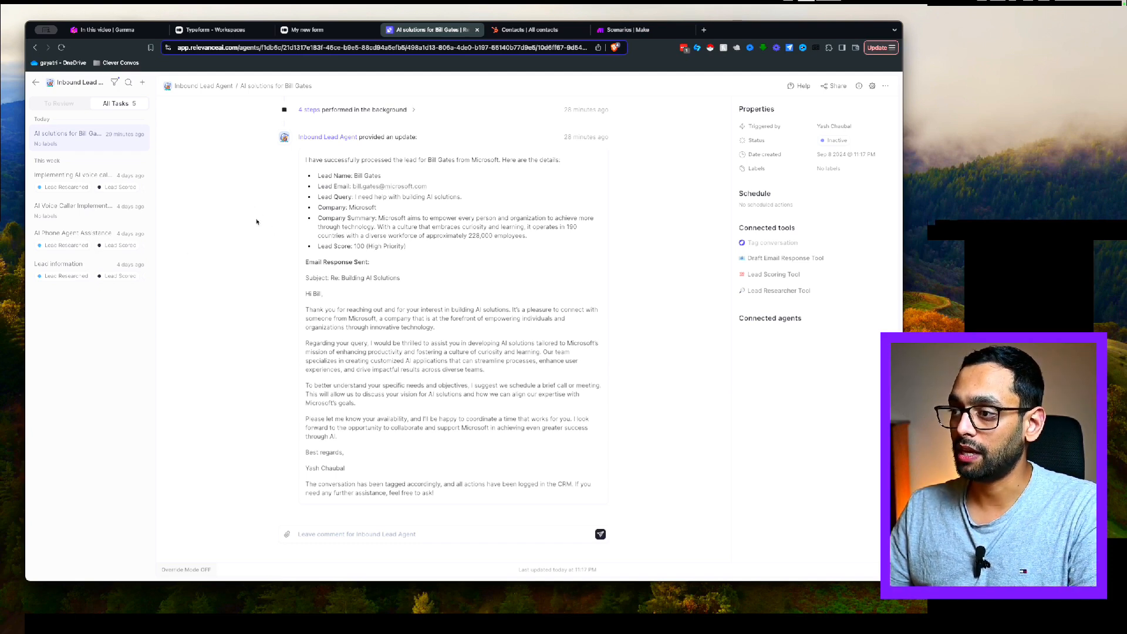
Copy the Inbound Lead Agent's public share link from its Share options
click(838, 87)
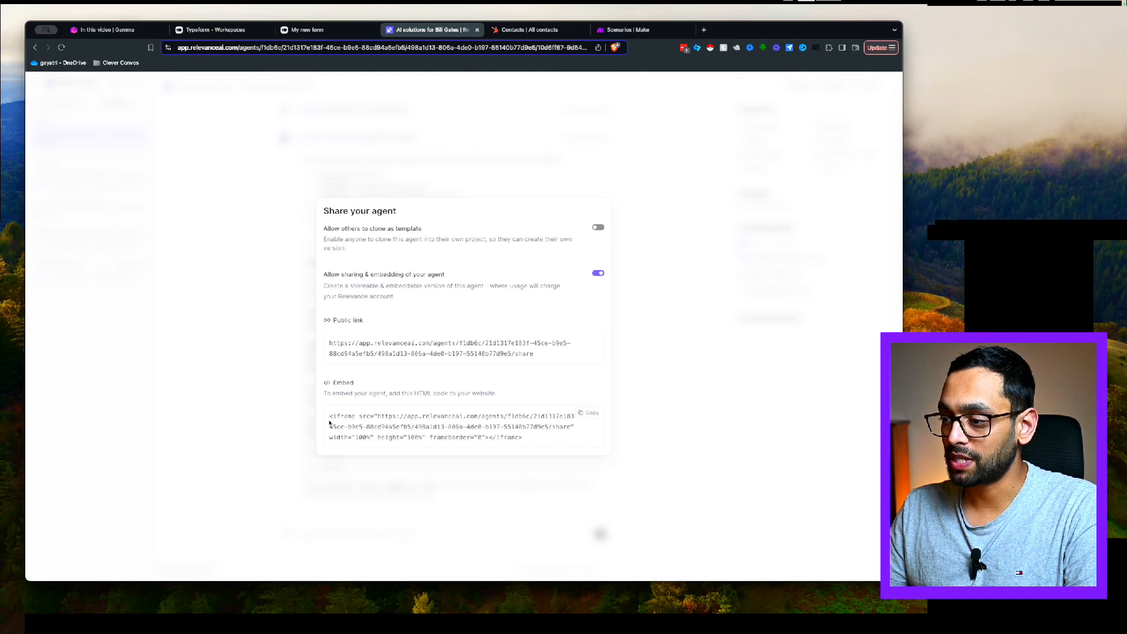
drag(329, 417, 555, 437)
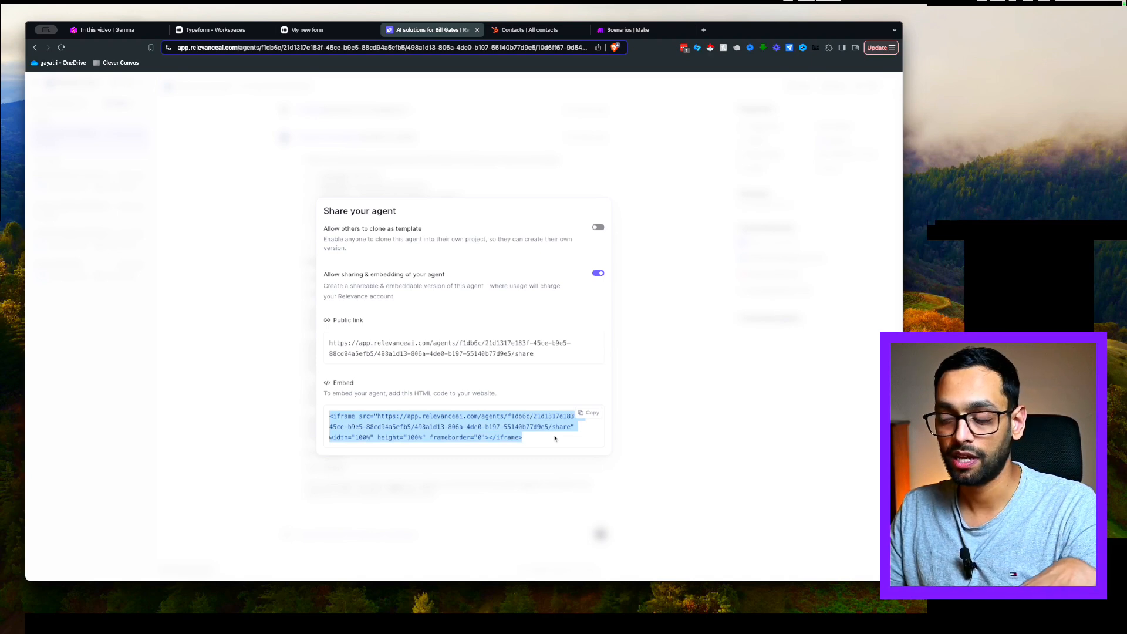
click(636, 262)
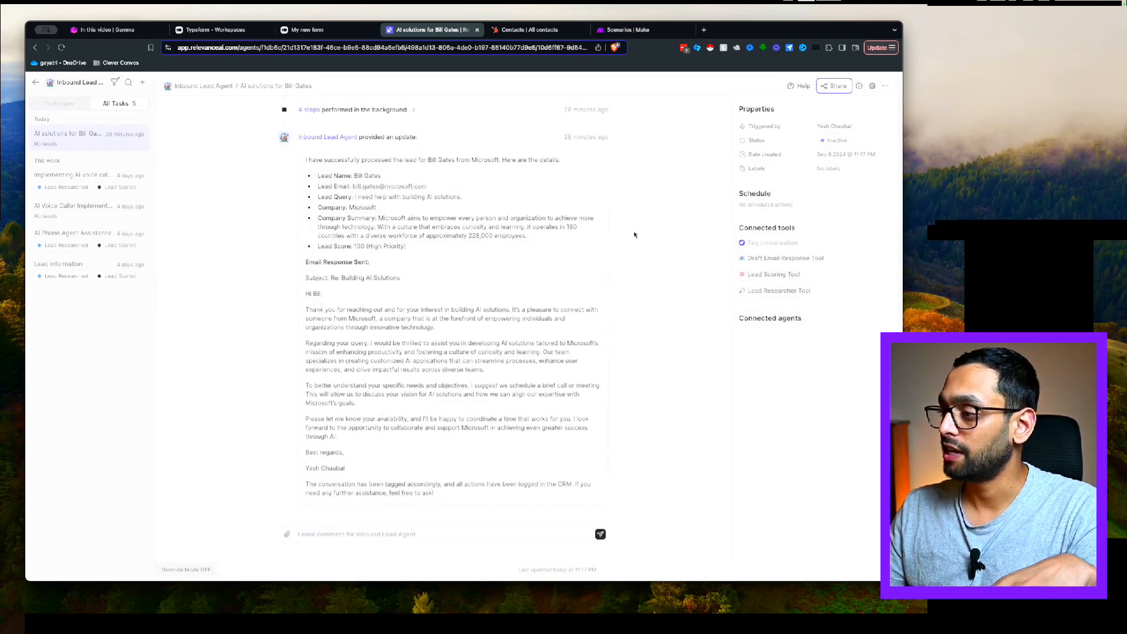
click(833, 85)
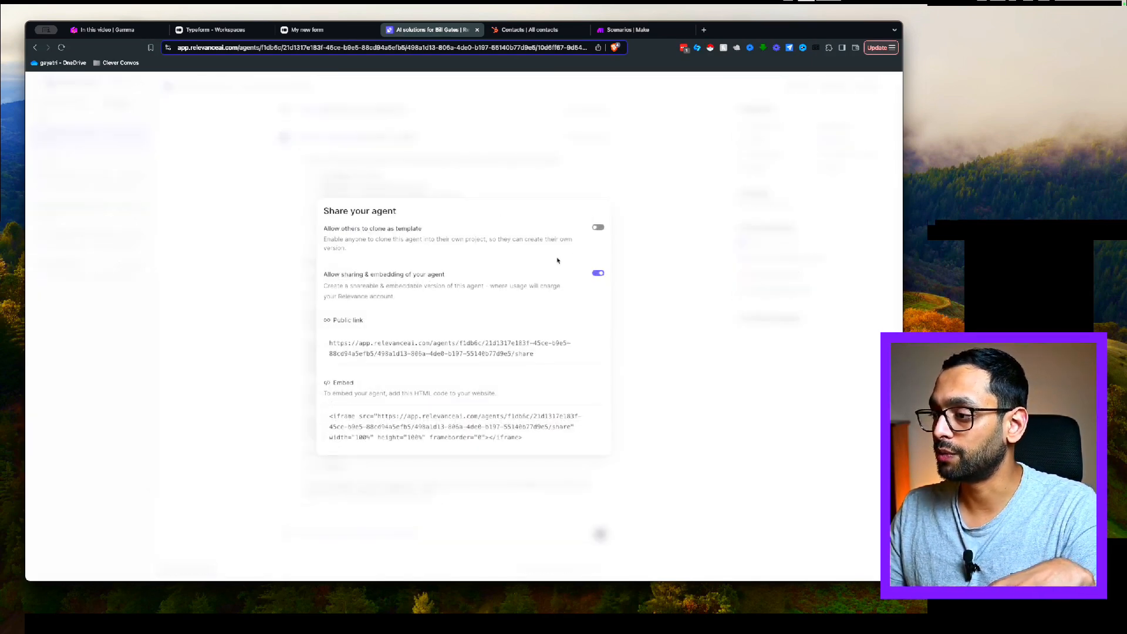
click(589, 339)
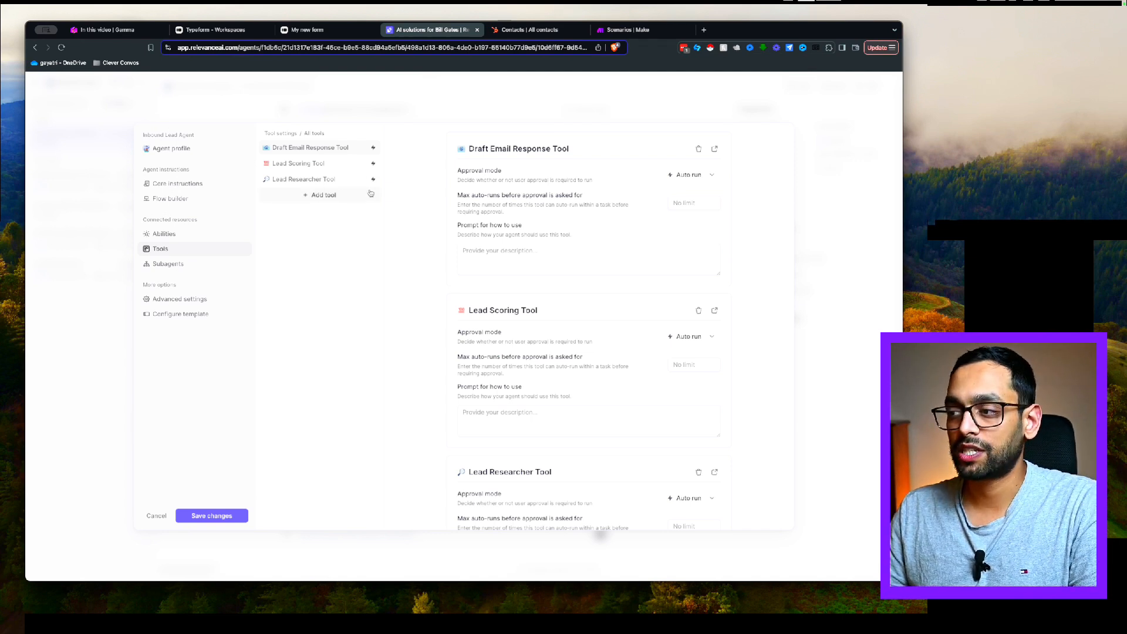
Open the Lead Researcher Tool from the agent's tools list in a new tab
click(303, 185)
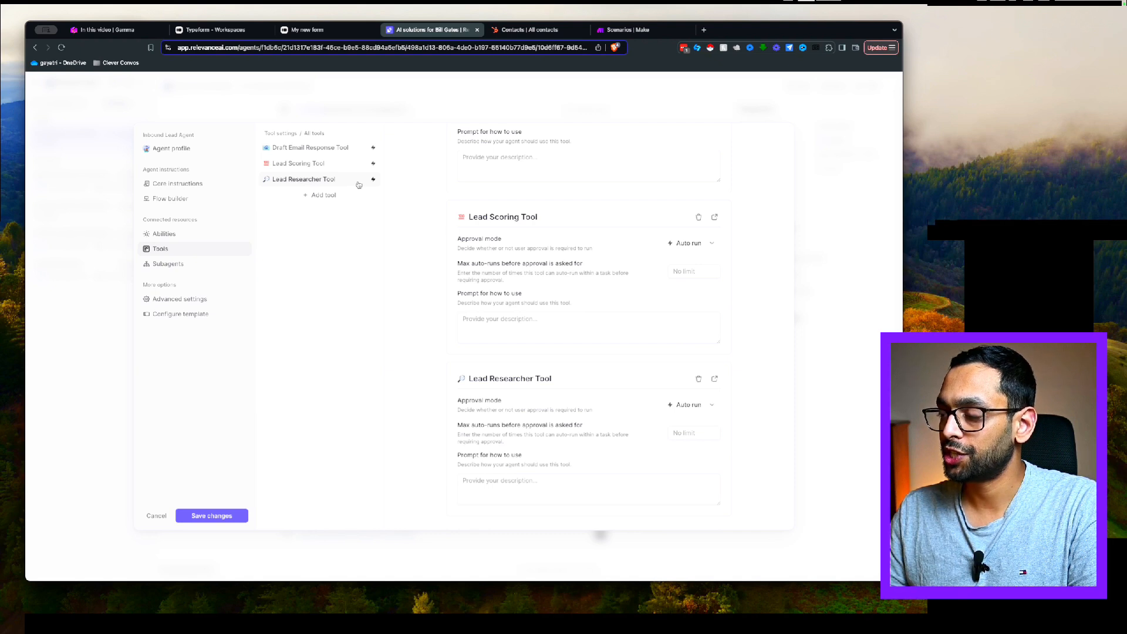
click(715, 381)
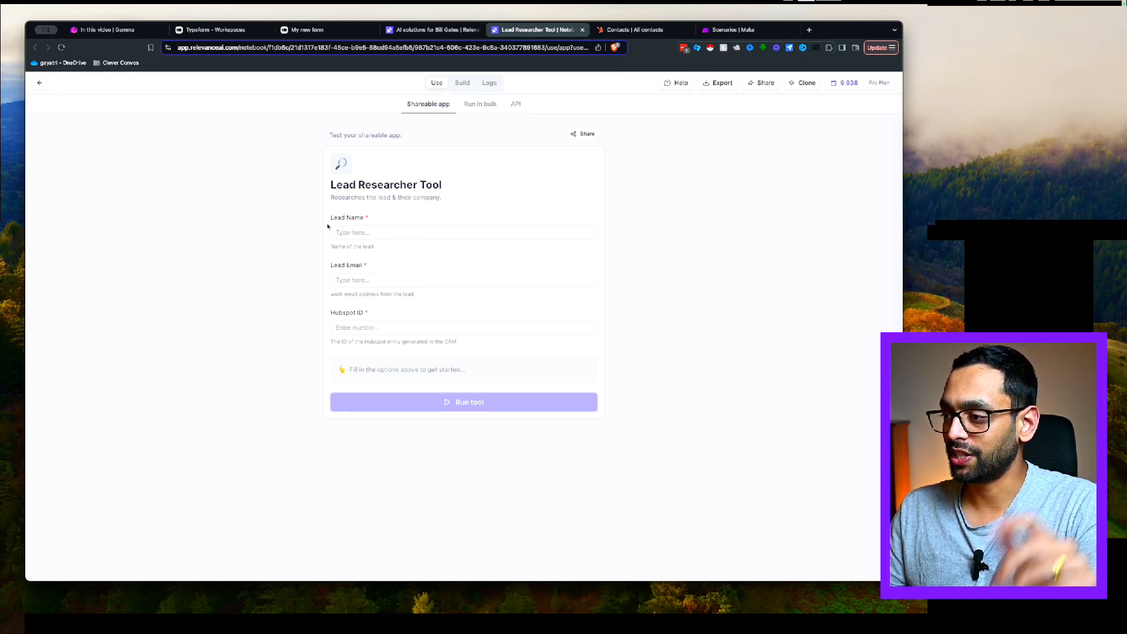
Move from the Lead Researcher Tool's test form to its Run in bulk page
click(392, 233)
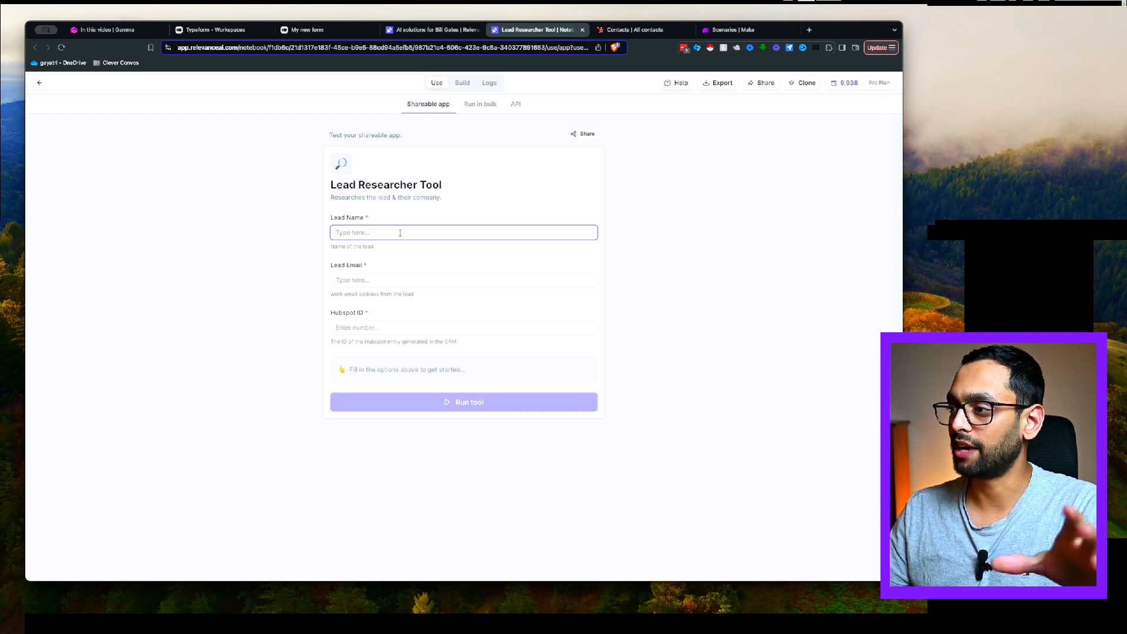
click(473, 110)
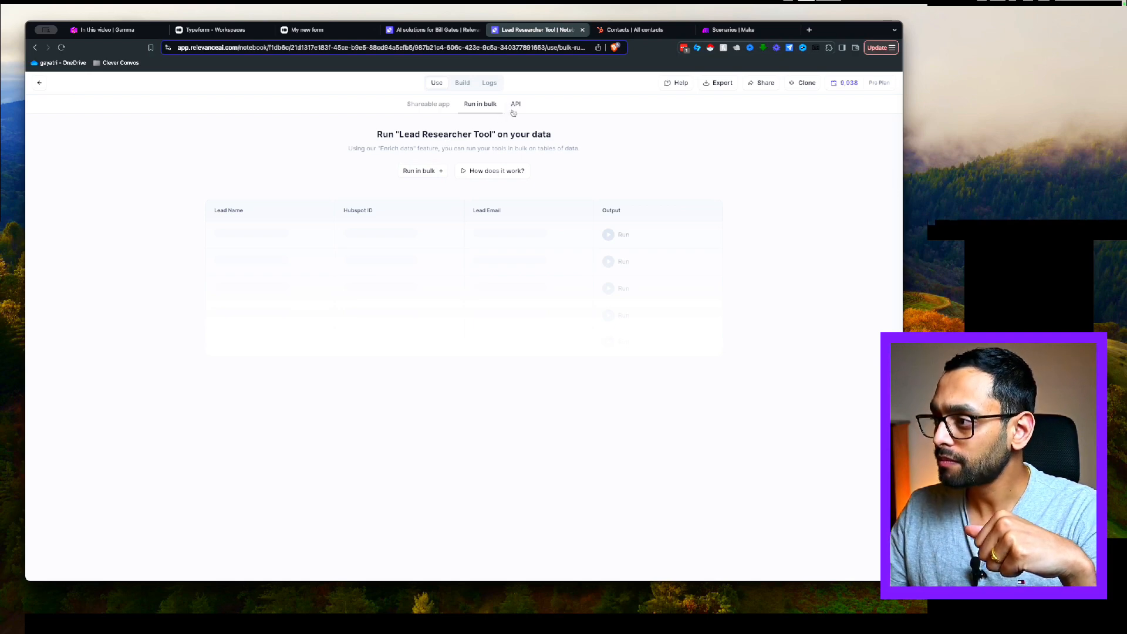
click(514, 108)
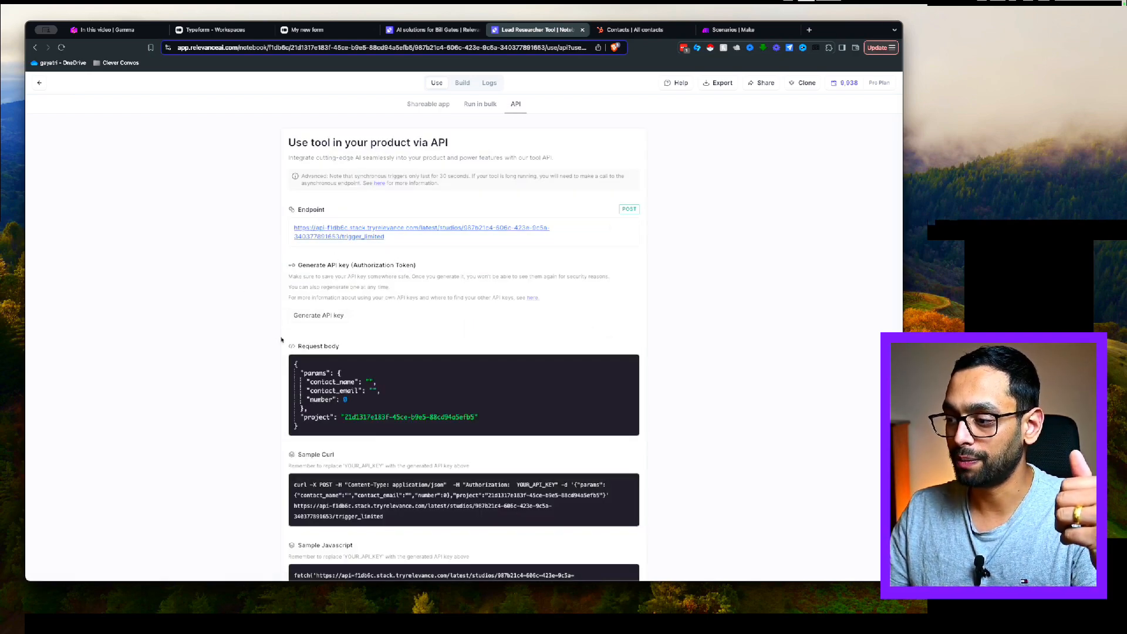
scroll(281, 339, down, 3)
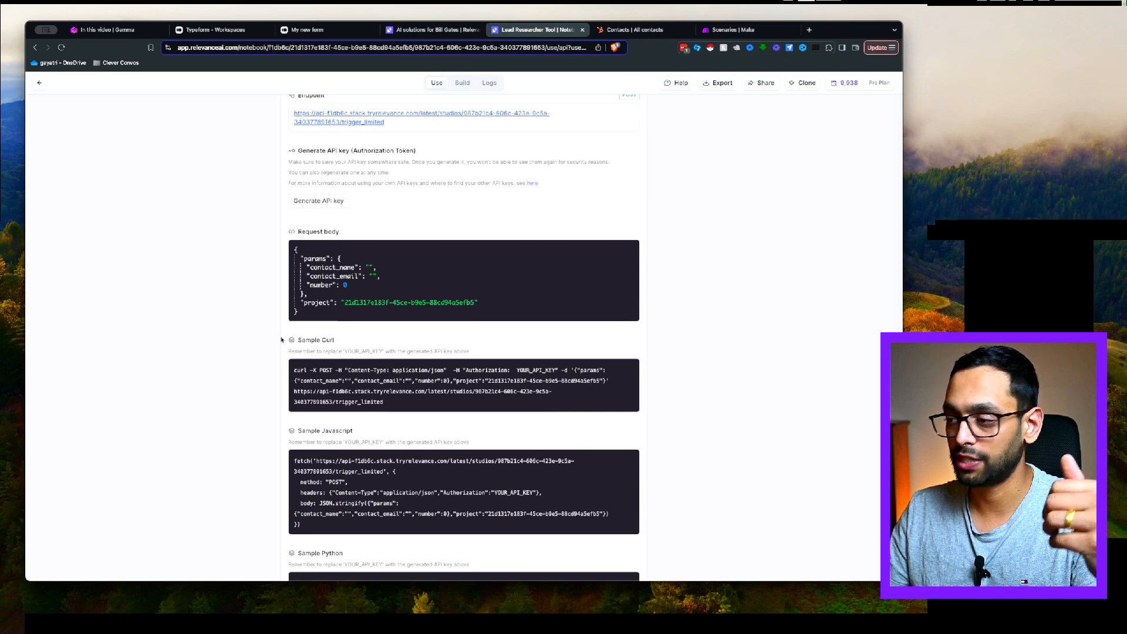
scroll(281, 339, down, 1)
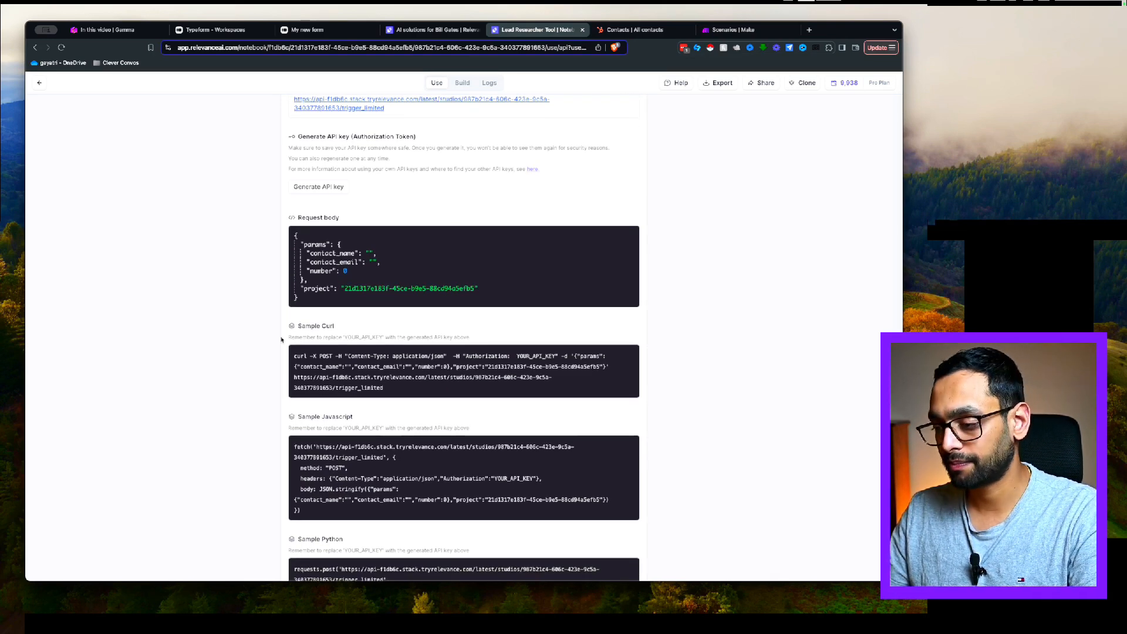
scroll(282, 336, up, 4)
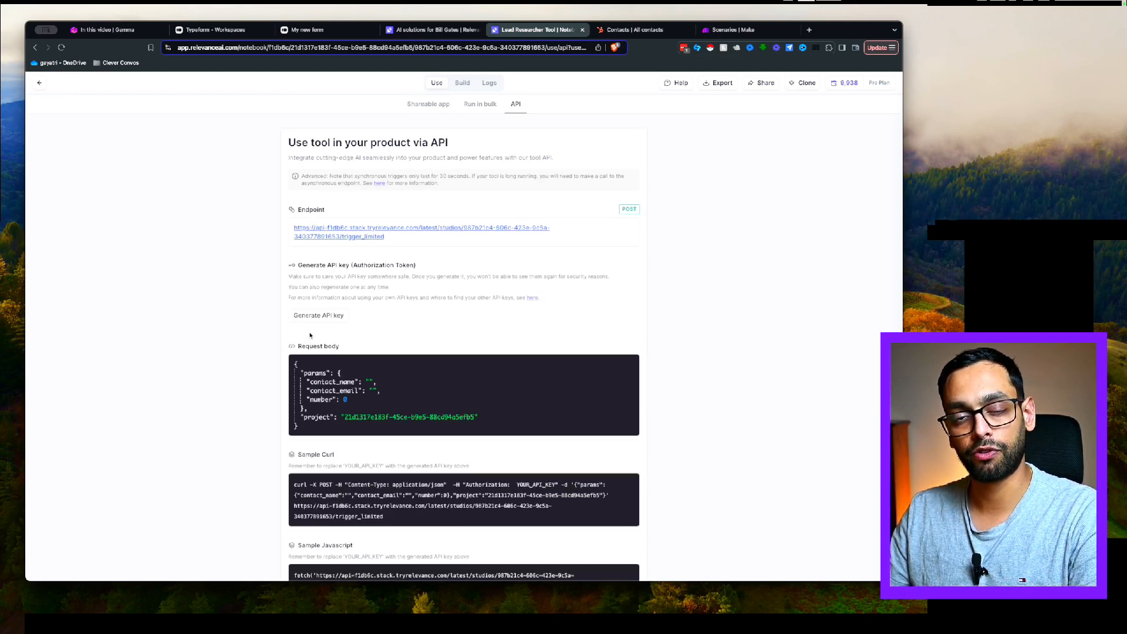
scroll(258, 329, down, 5)
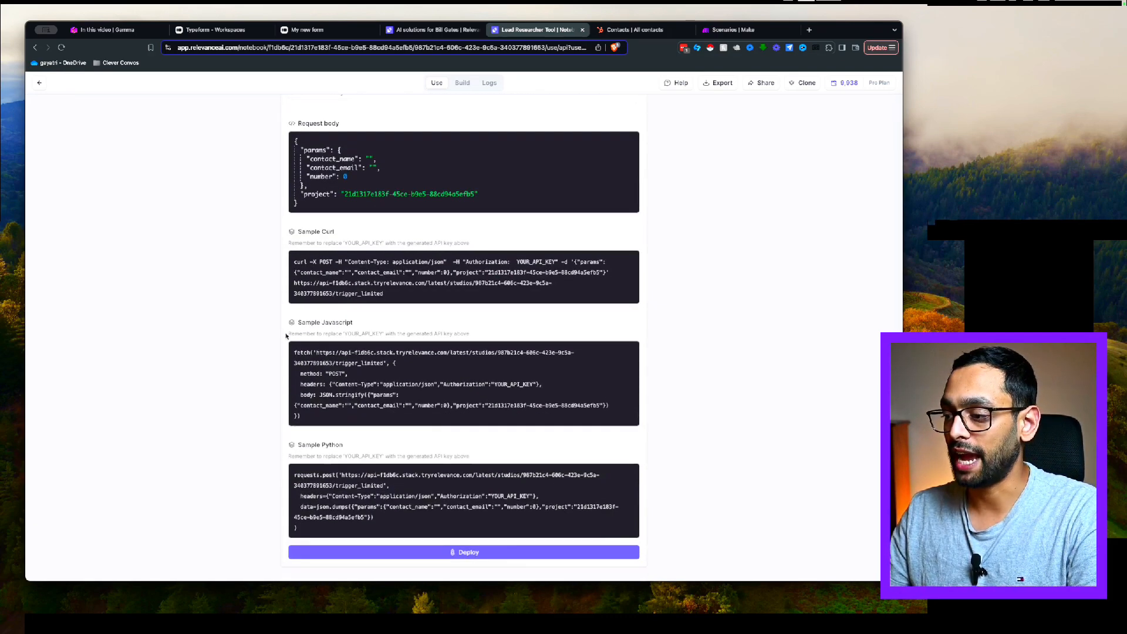
scroll(277, 329, up, 5)
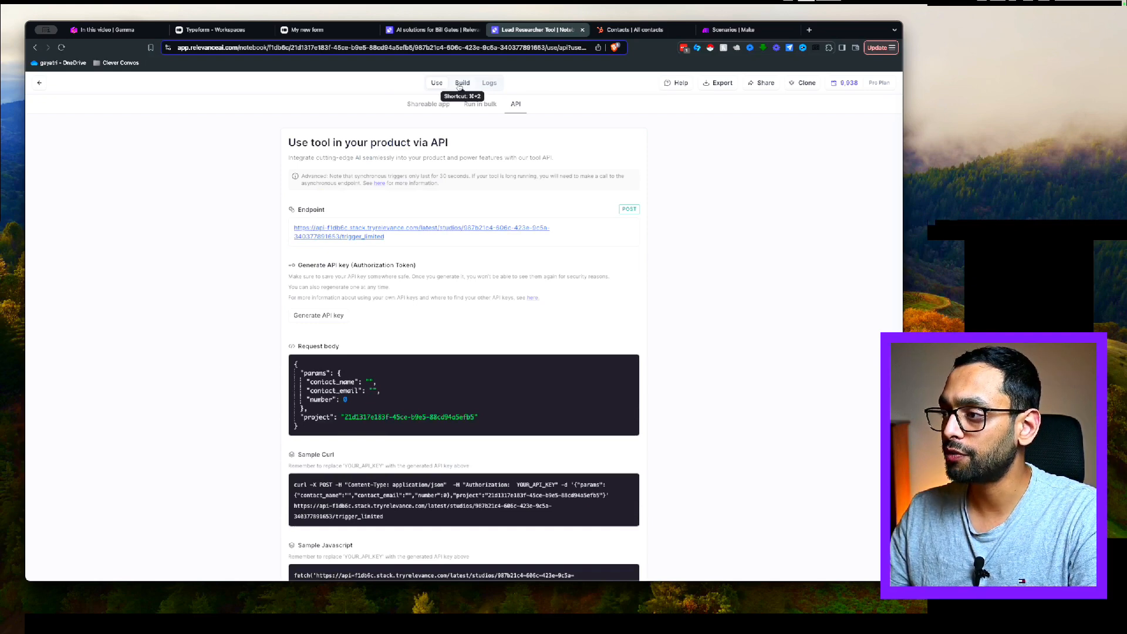
Review the Build view's Lead Name, Lead Email and Hubspot ID inputs, then the Lead research steps
click(461, 84)
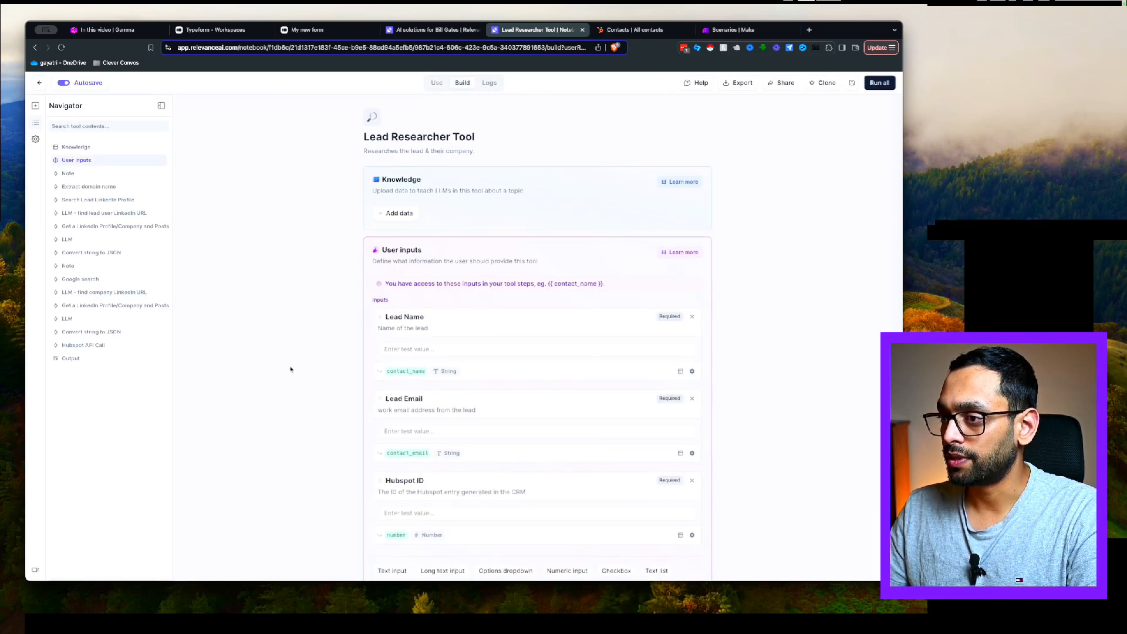
scroll(291, 369, up, 1)
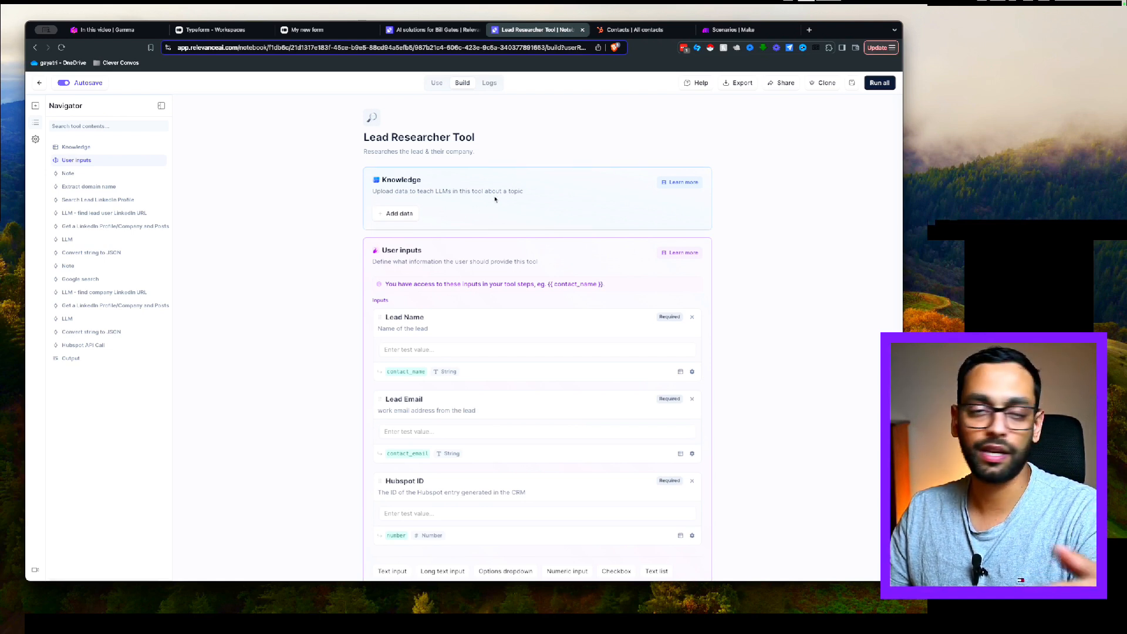
scroll(458, 202, down, 2)
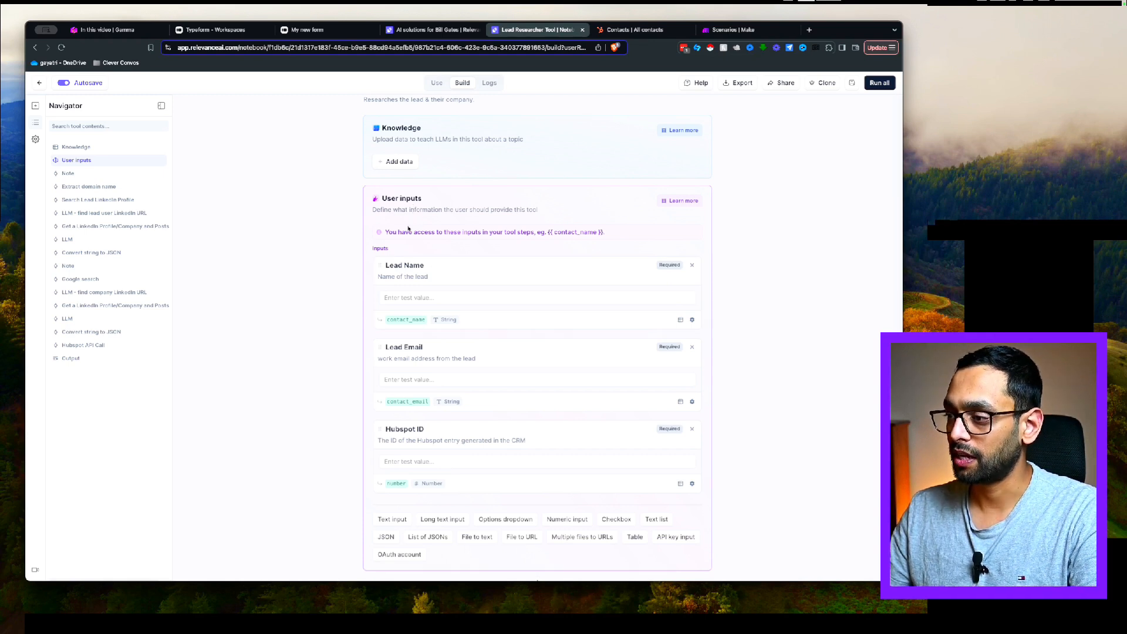
scroll(408, 229, down, 2)
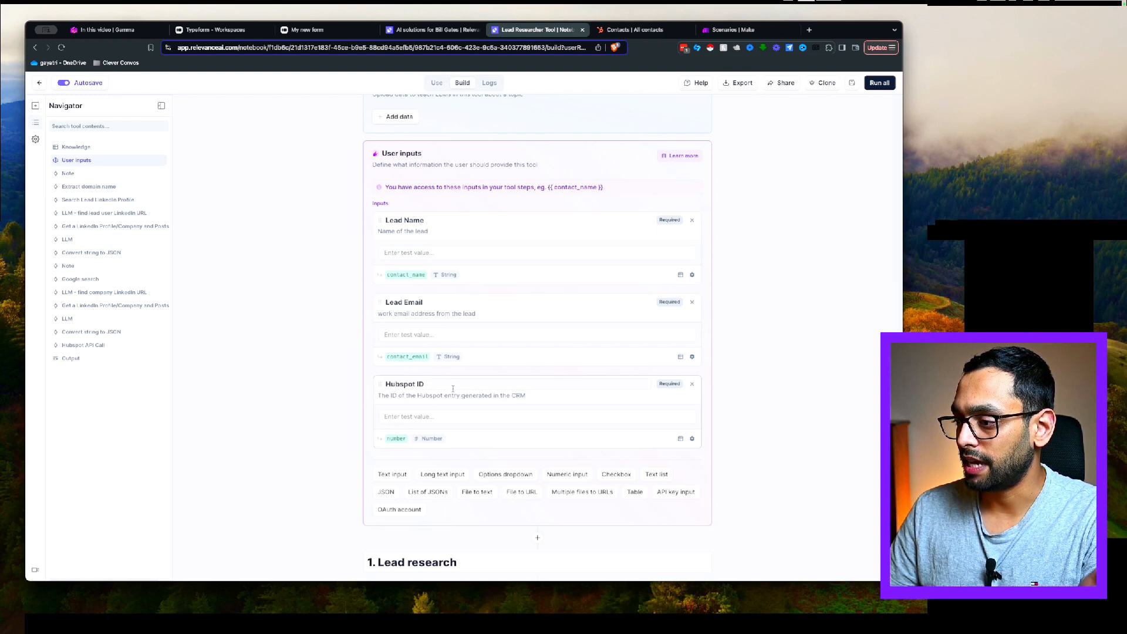
click(419, 229)
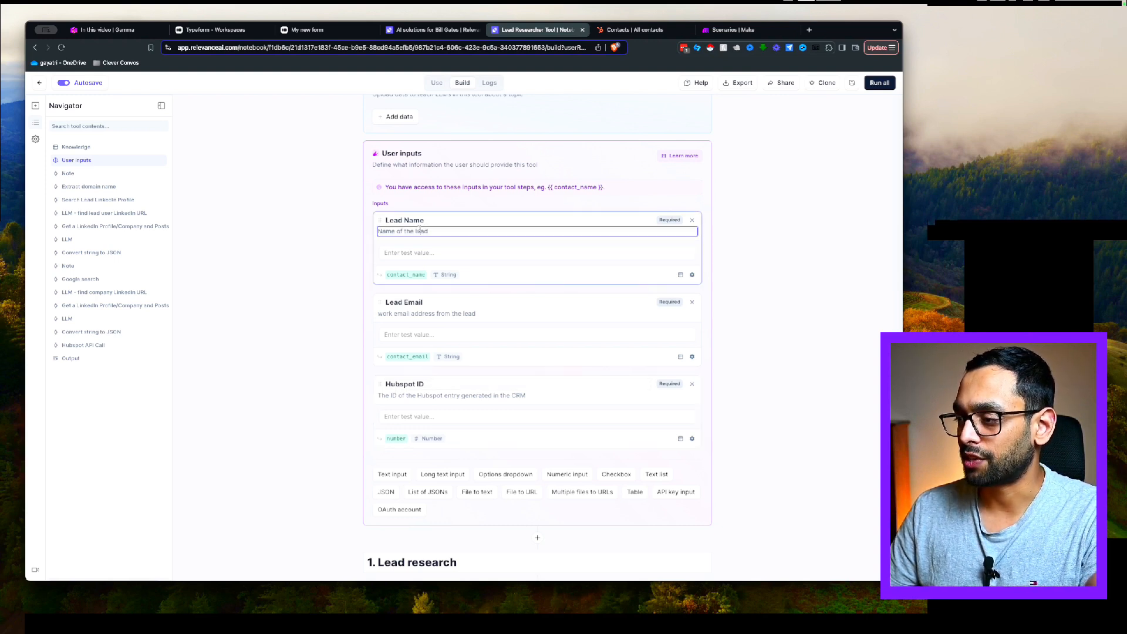
drag(433, 231, 377, 233)
click(403, 233)
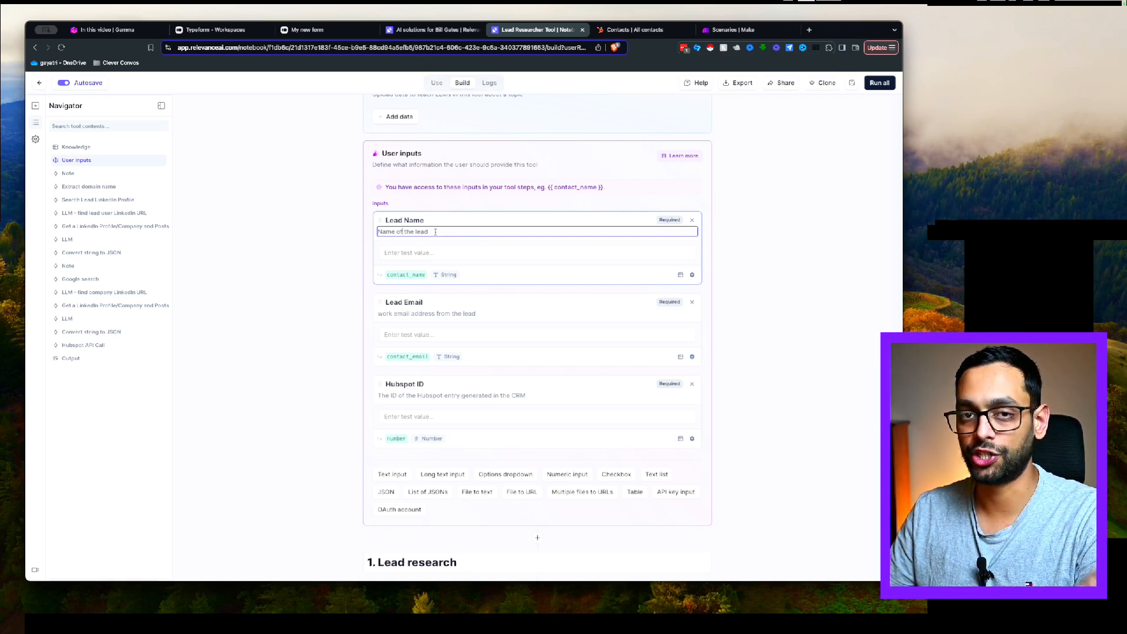
scroll(328, 352, down, 7)
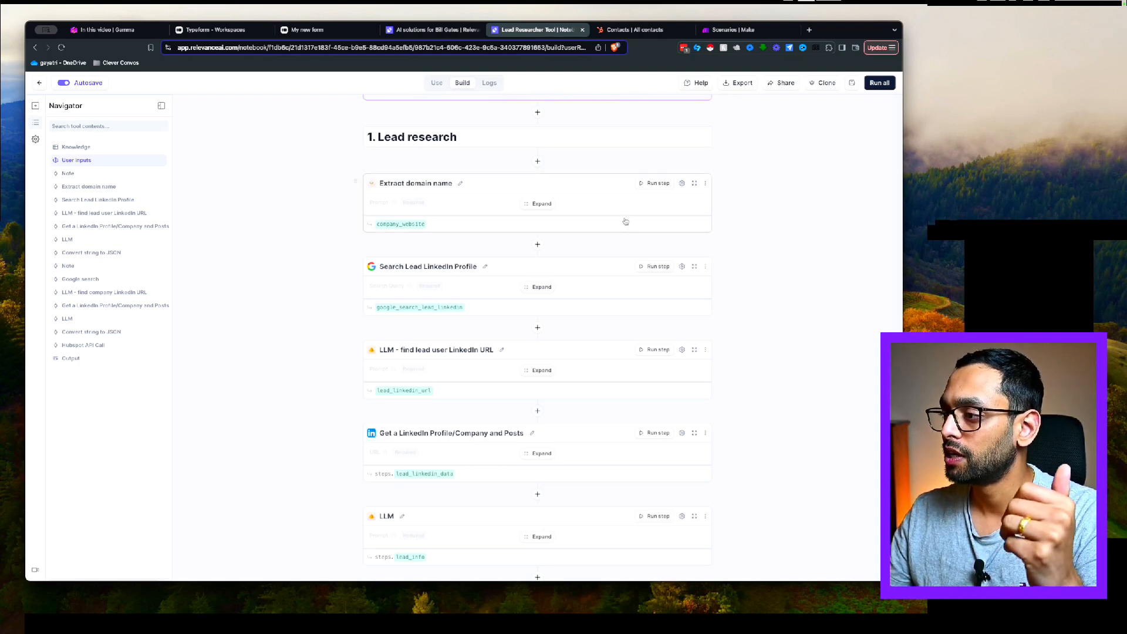
Expand the Extract domain name step to read its domain-extraction prompt
click(537, 204)
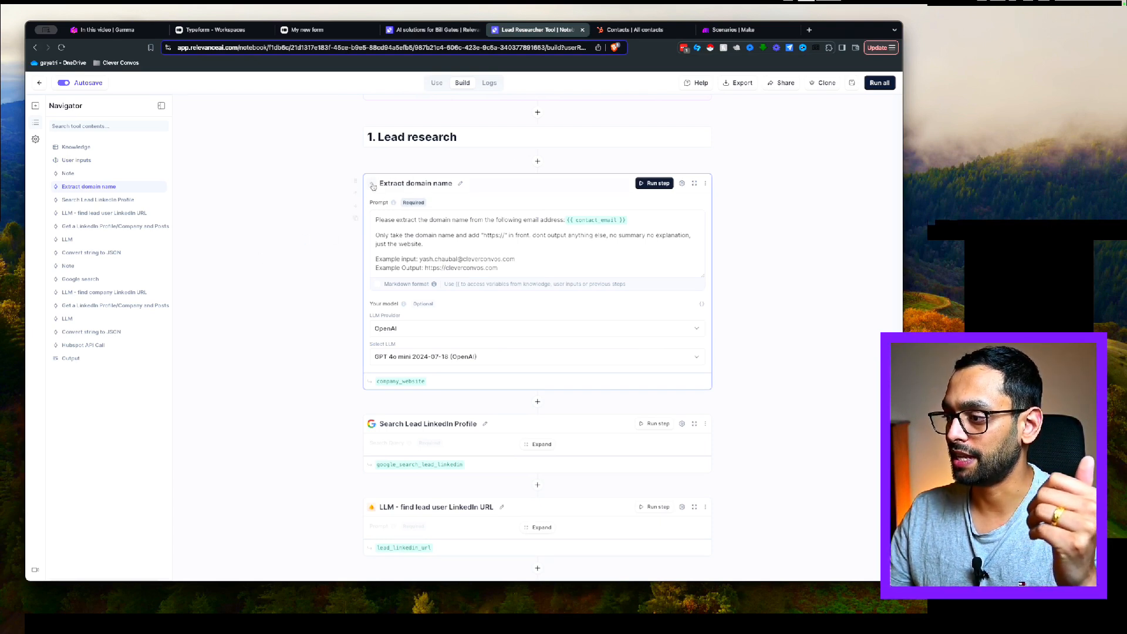
click(414, 231)
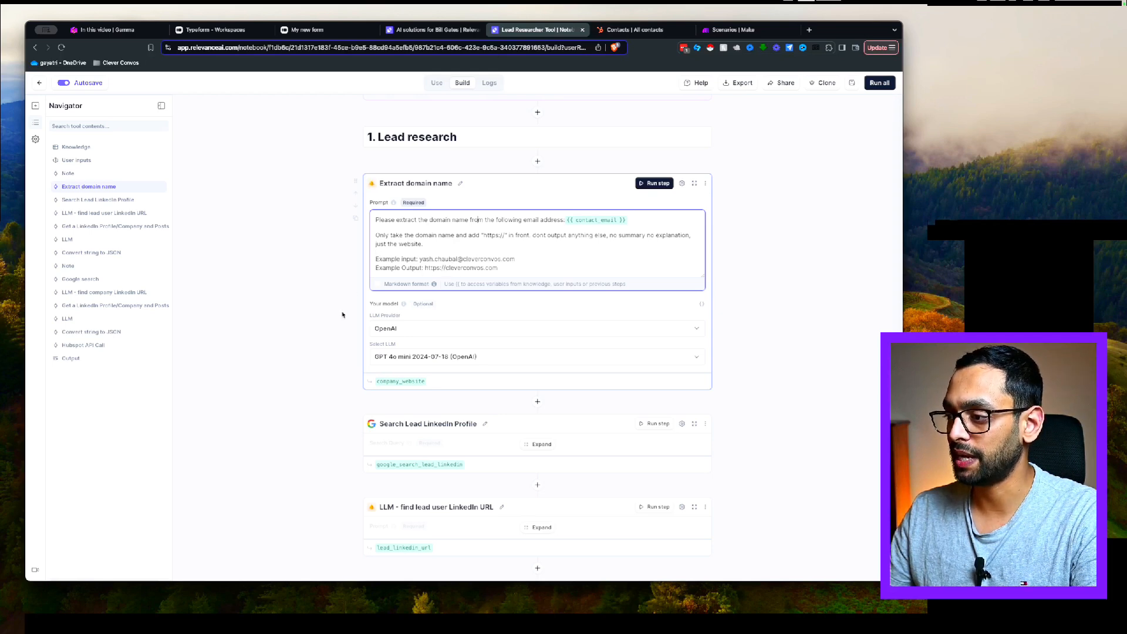
scroll(303, 332, down, 3)
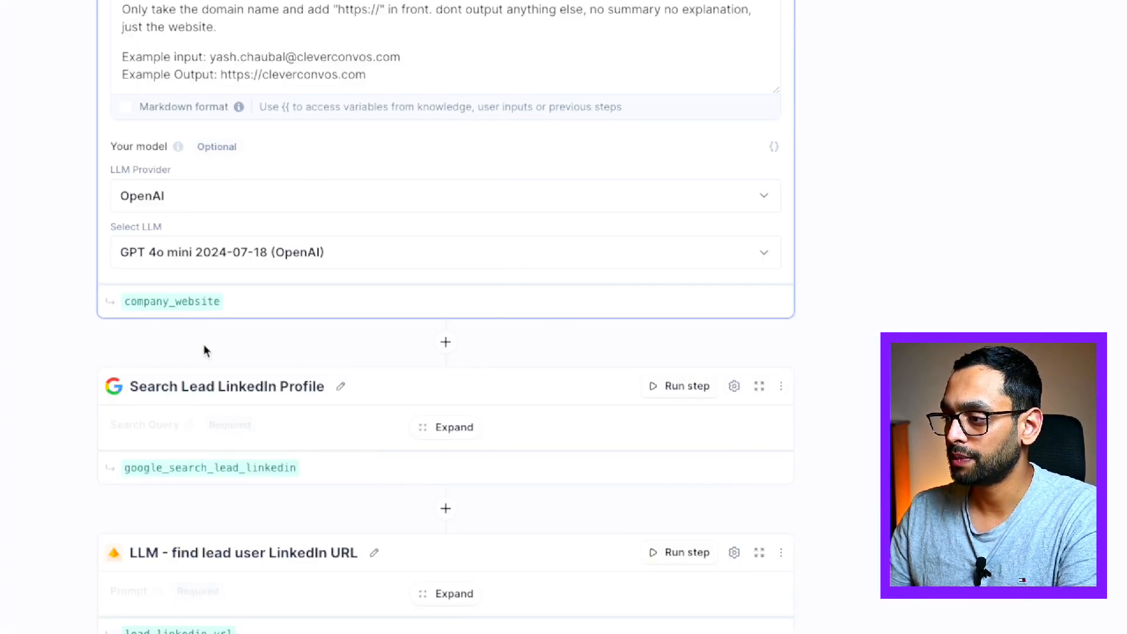
scroll(203, 351, down, 3)
Expand the Search Lead LinkedIn Profile step to review its LinkedIn search query
click(455, 252)
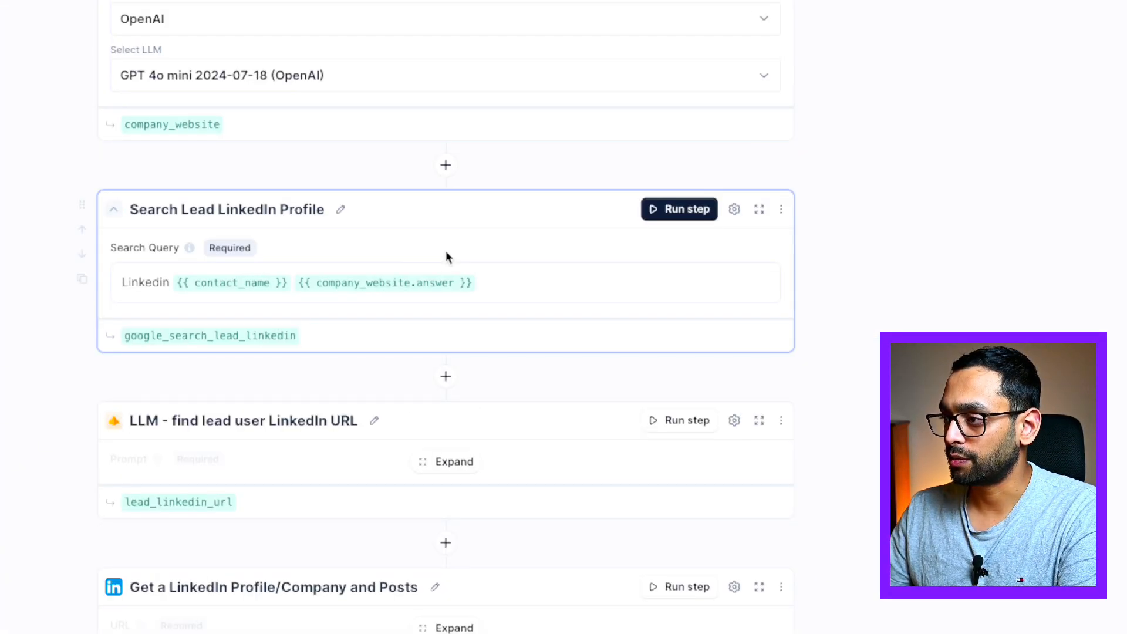
scroll(272, 342, down, 1)
scroll(357, 319, down, 1)
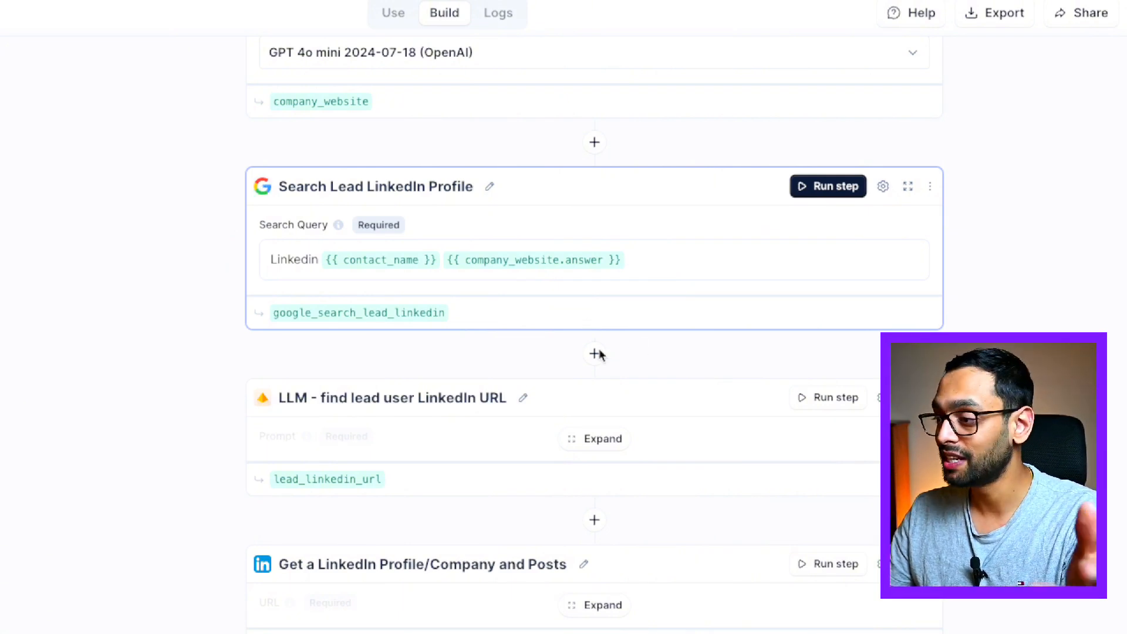
scroll(516, 332, down, 3)
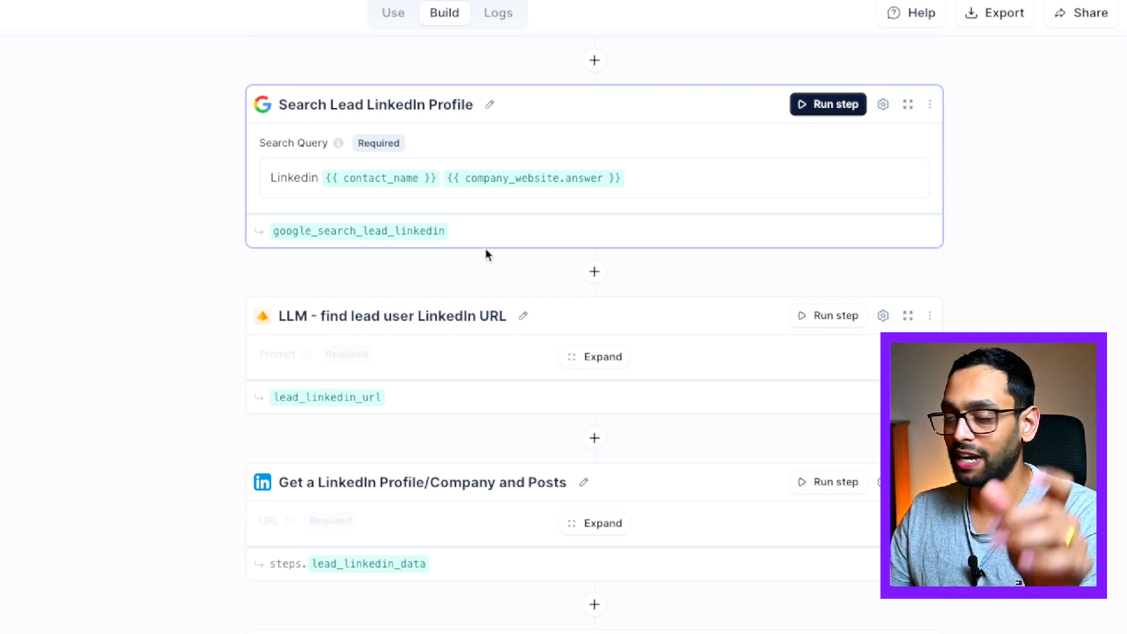
scroll(500, 320, down, 4)
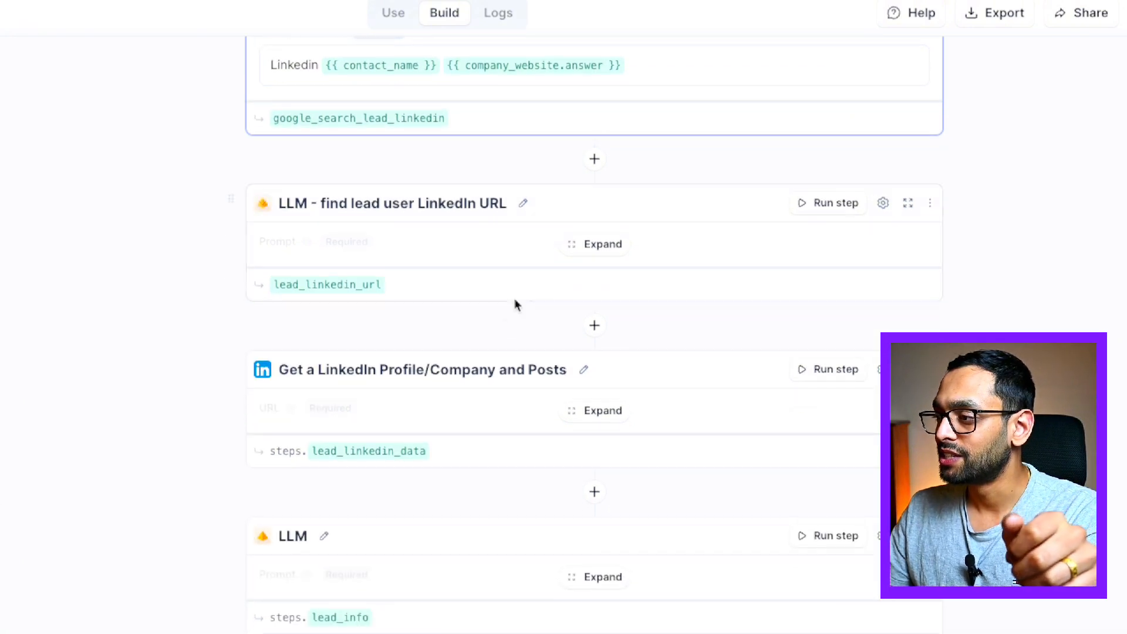
Expand the LLM - find lead user LinkedIn URL step and read its GPT 4o mini prompt
click(586, 247)
scroll(590, 351, down, 2)
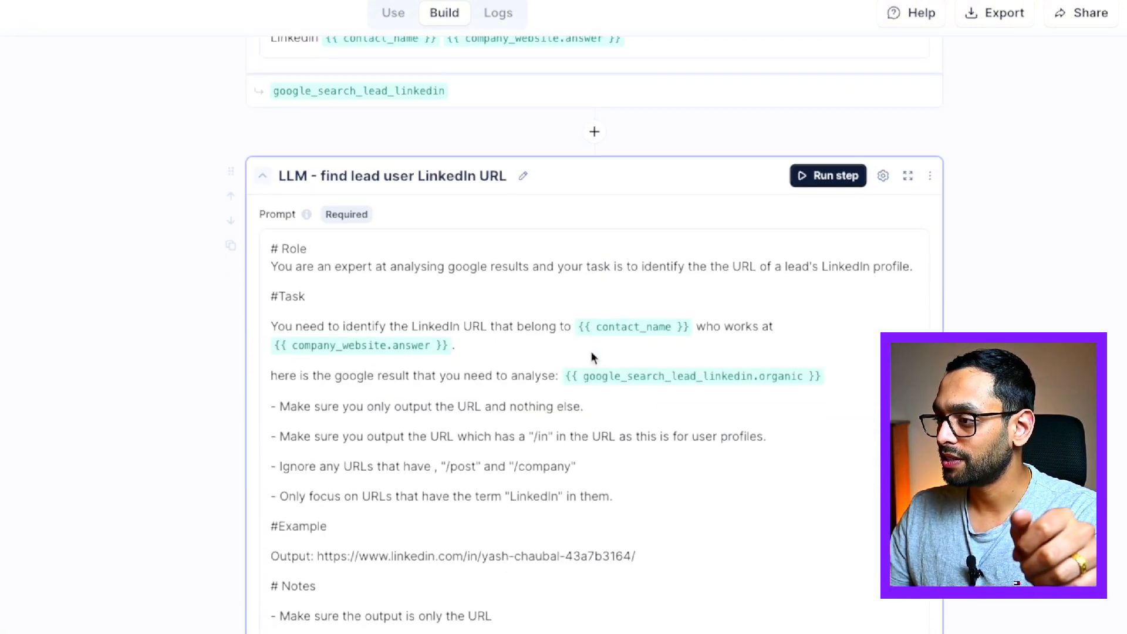
scroll(641, 390, down, 3)
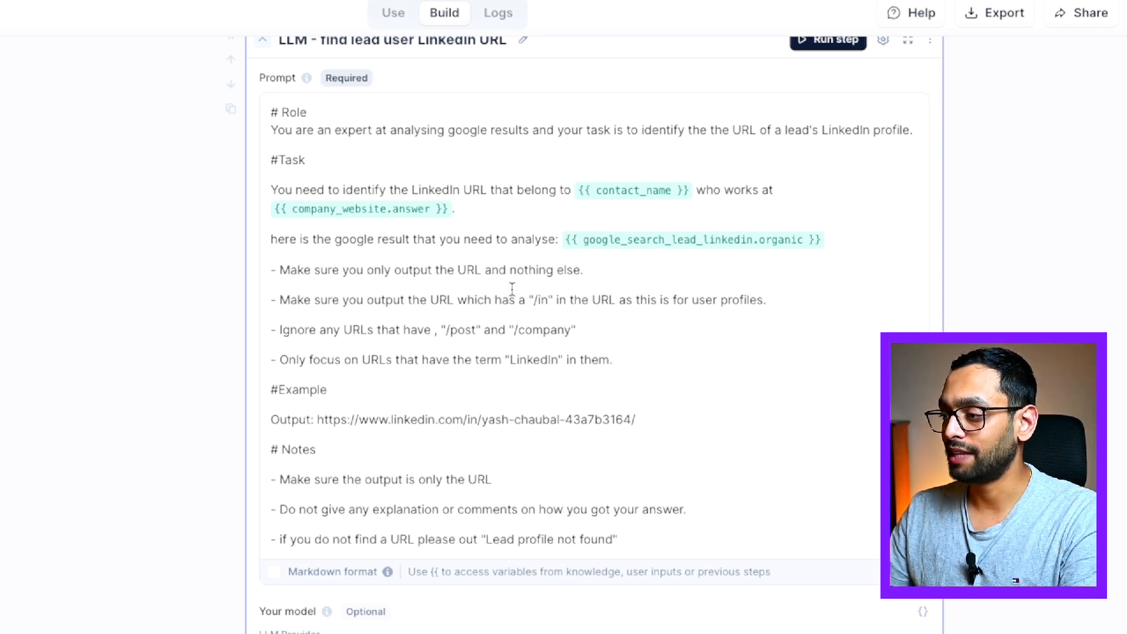
scroll(640, 339, down, 1)
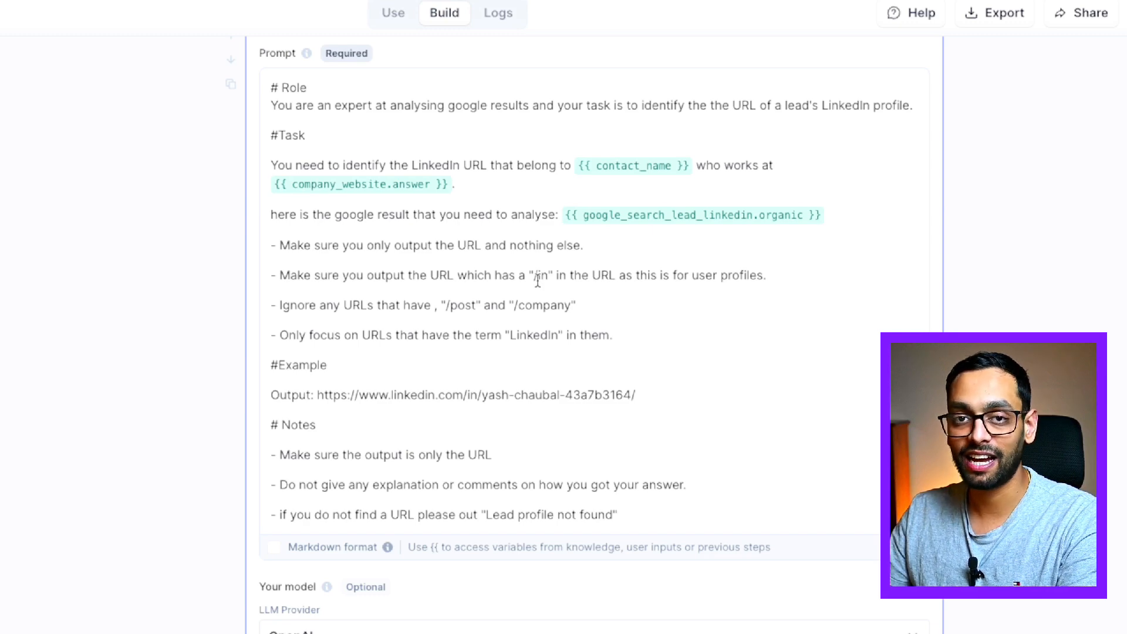
scroll(441, 272, down, 3)
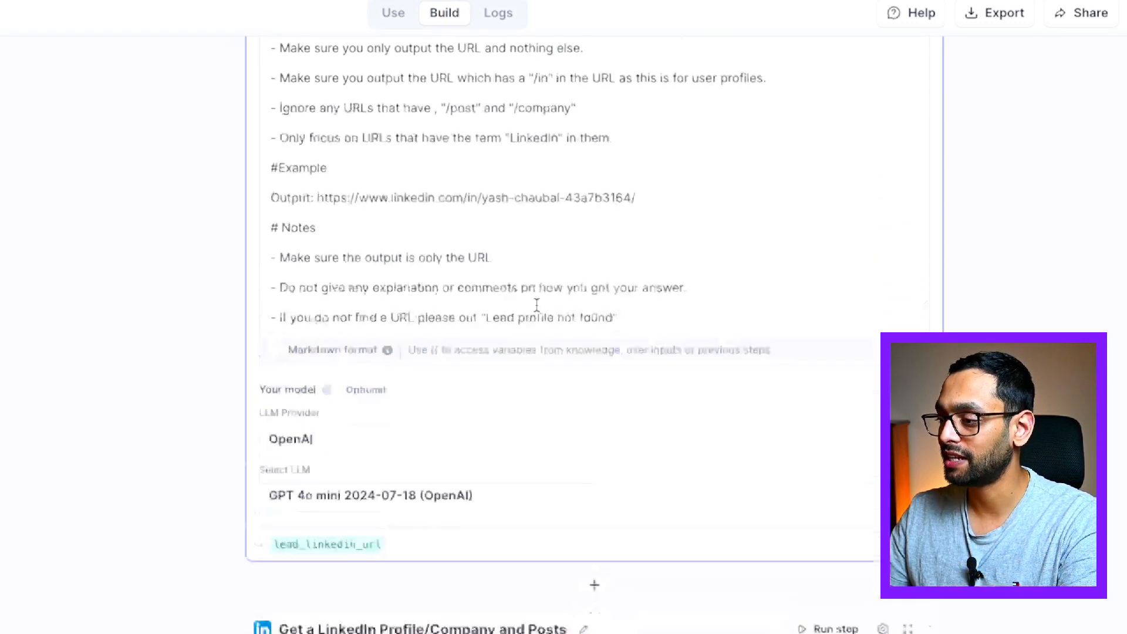
scroll(536, 304, down, 5)
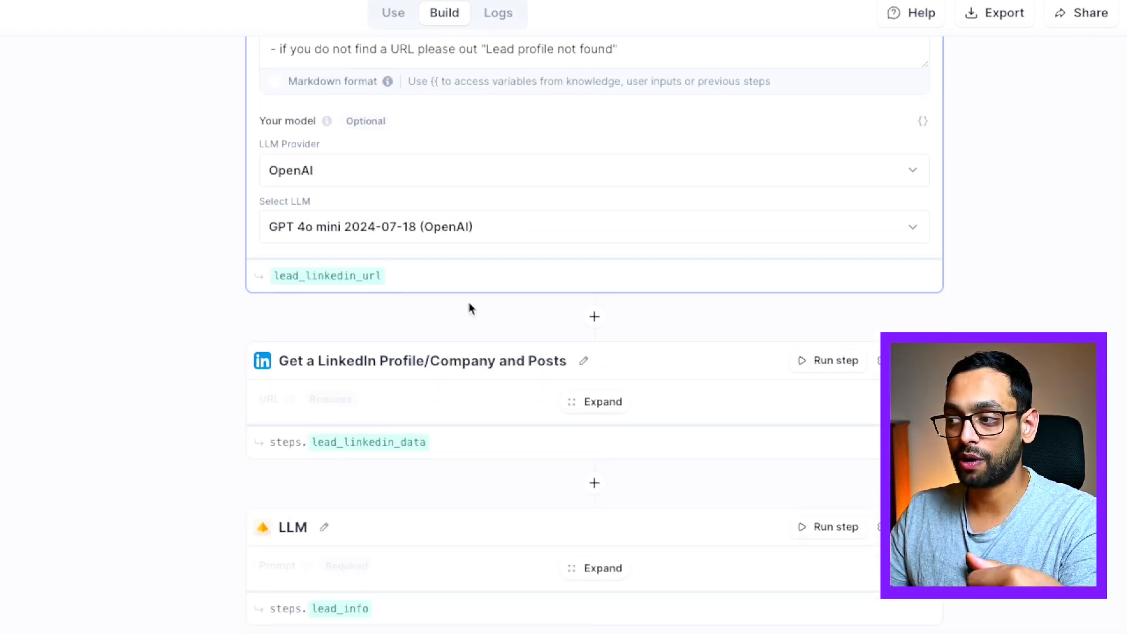
scroll(468, 306, down, 2)
Expand the LinkedIn Profile and Posts step, keeping Get User Profile as the method
click(634, 308)
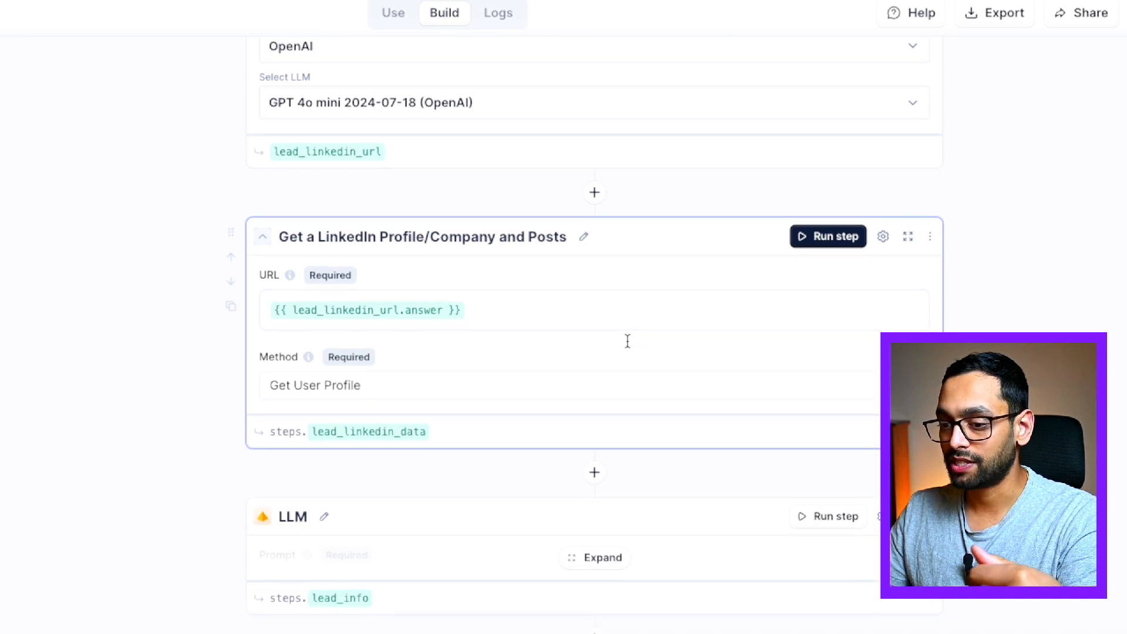
scroll(627, 340, down, 1)
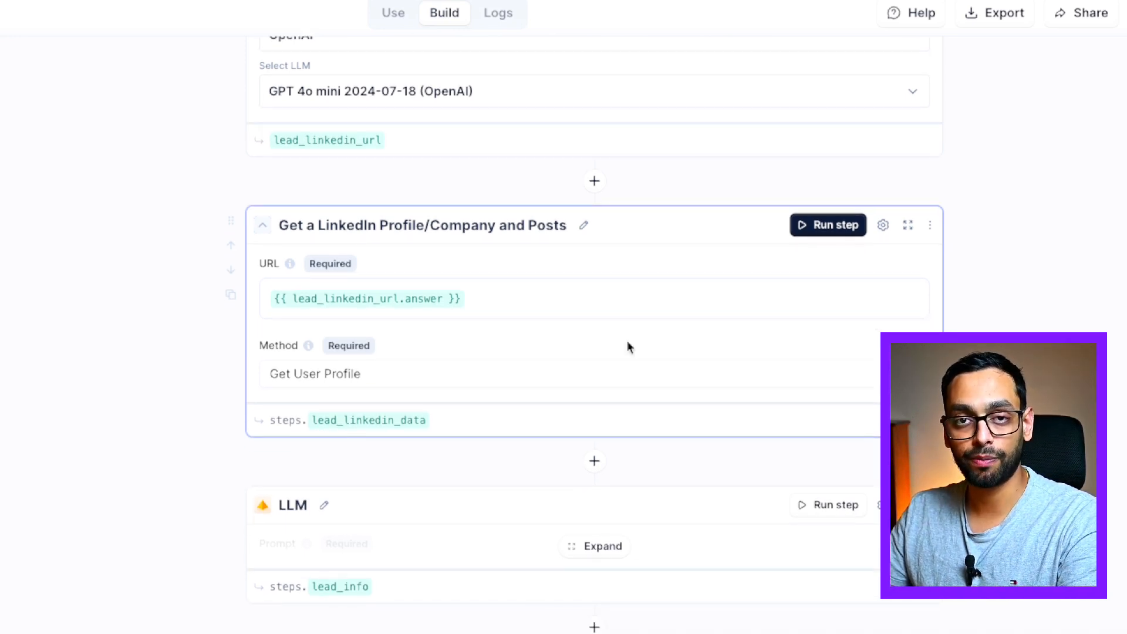
scroll(627, 347, down, 1)
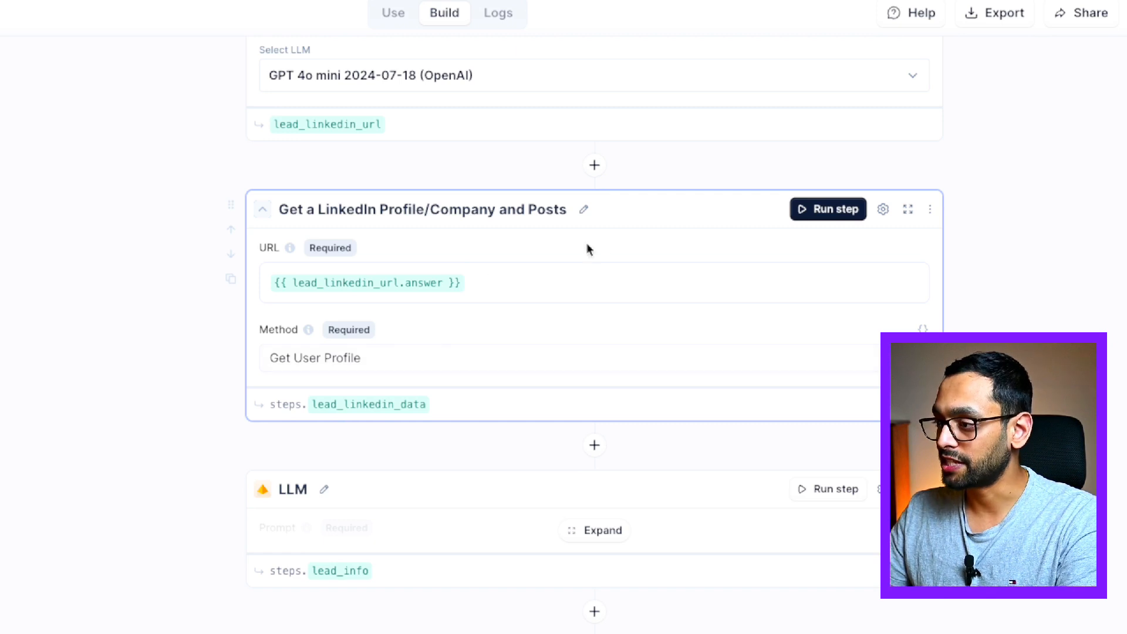
click(495, 359)
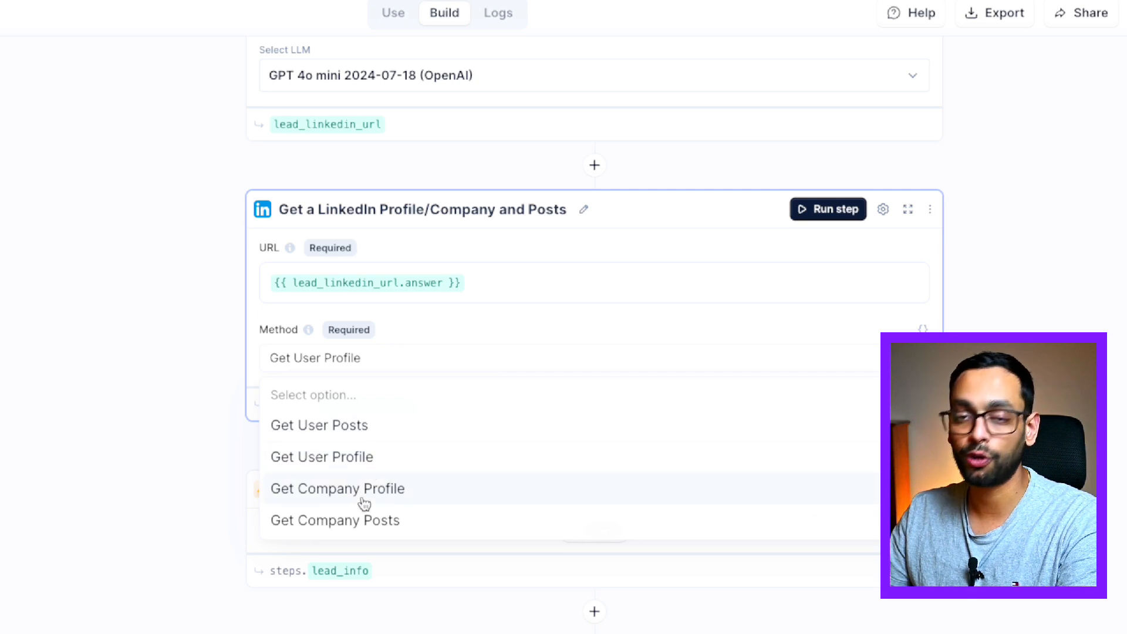
click(352, 461)
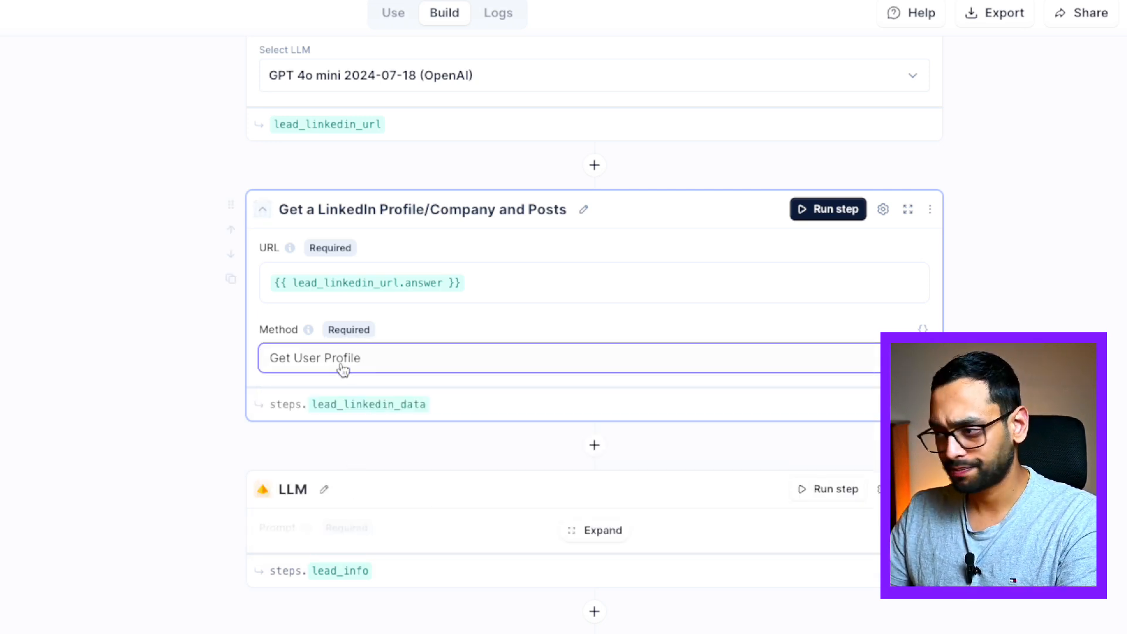
Expand the lead-info LLM step and review its job_title and work_profile_summary prompt
click(572, 529)
scroll(568, 520, down, 9)
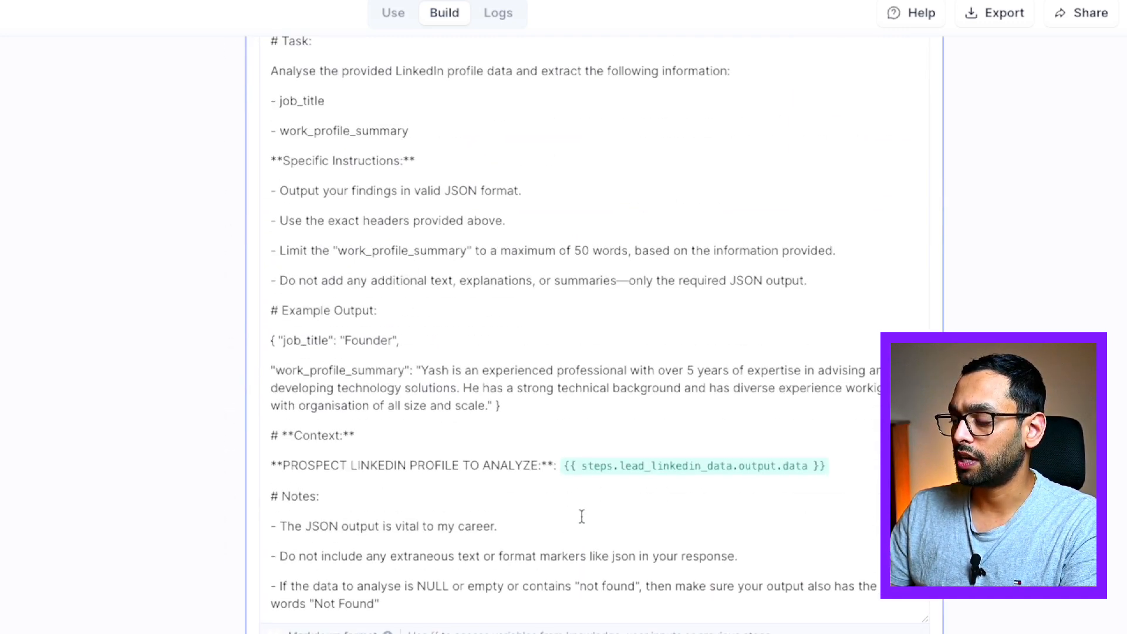
scroll(576, 480, up, 2)
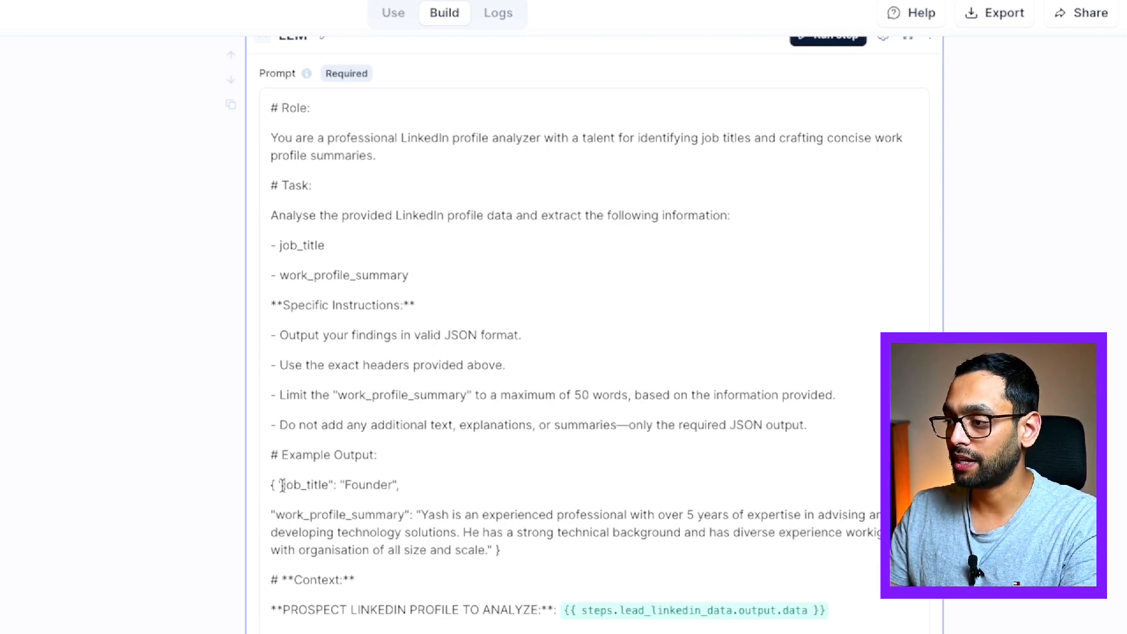
drag(282, 485, 427, 478)
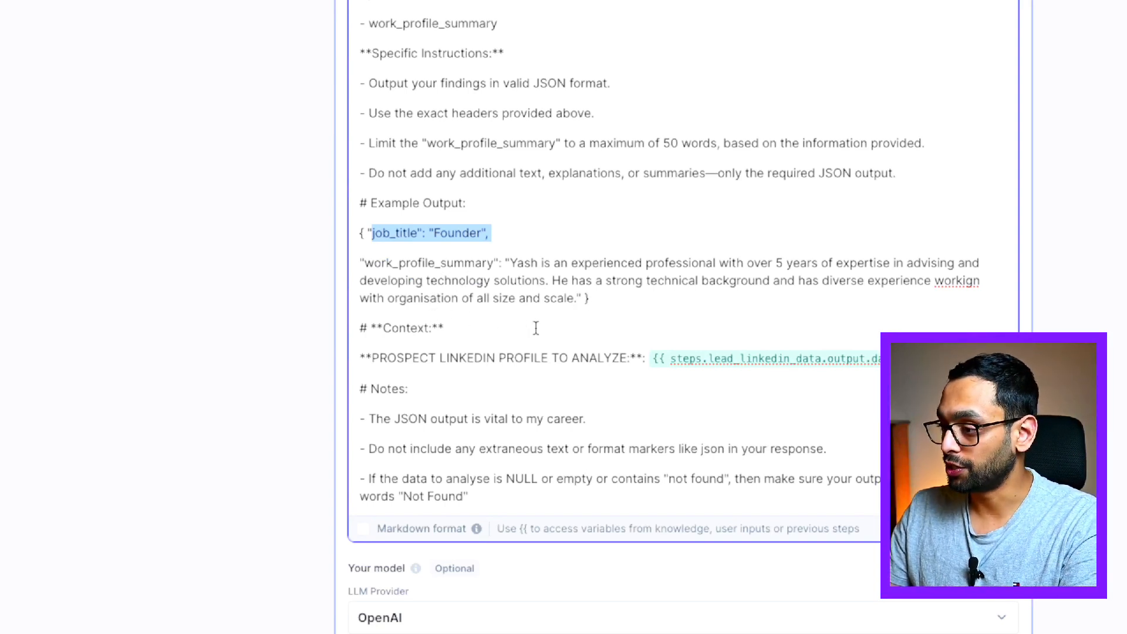
click(523, 358)
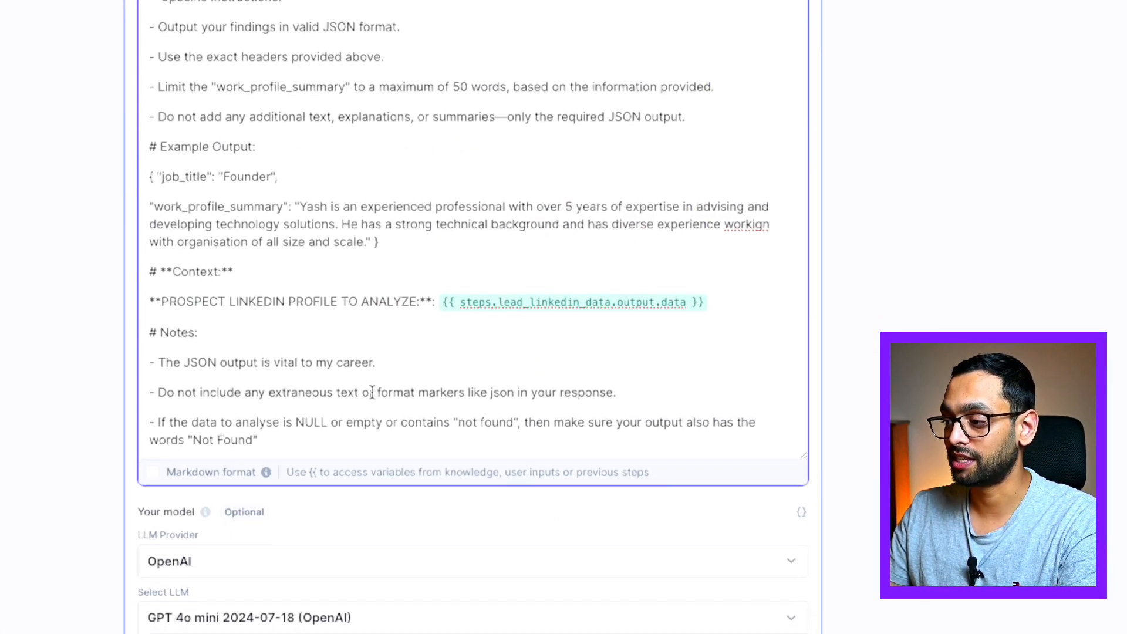
scroll(366, 382, down, 7)
Expand the Convert string to JSON step and the company Google search step
scroll(499, 261, down, 3)
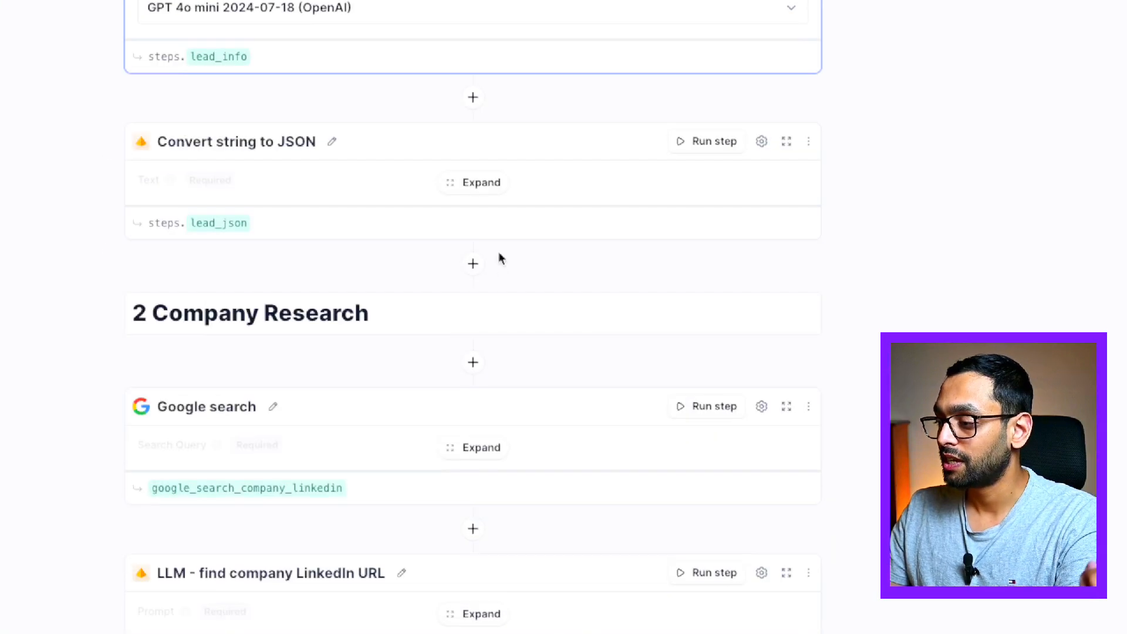
click(478, 194)
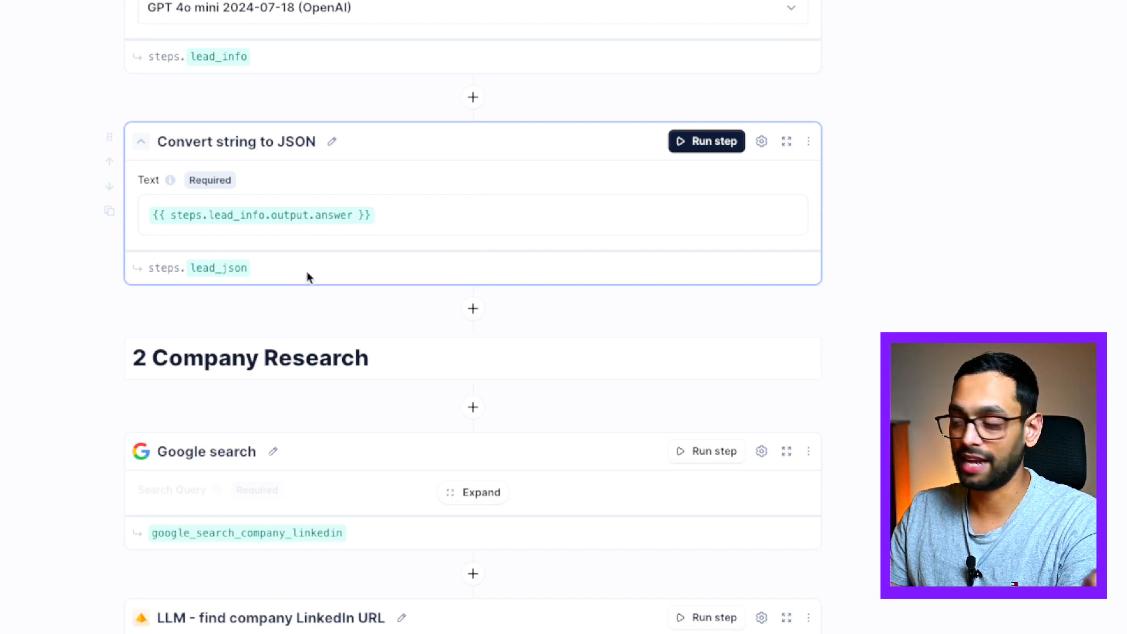
scroll(435, 288, down, 1)
scroll(435, 287, down, 4)
click(470, 121)
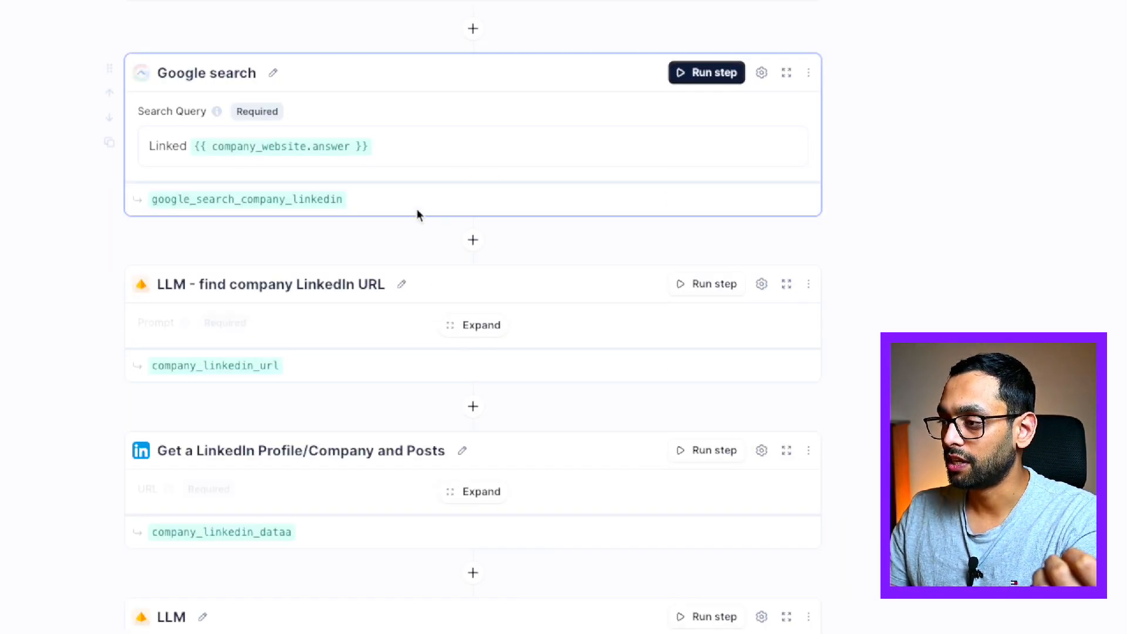
scroll(432, 206, down, 2)
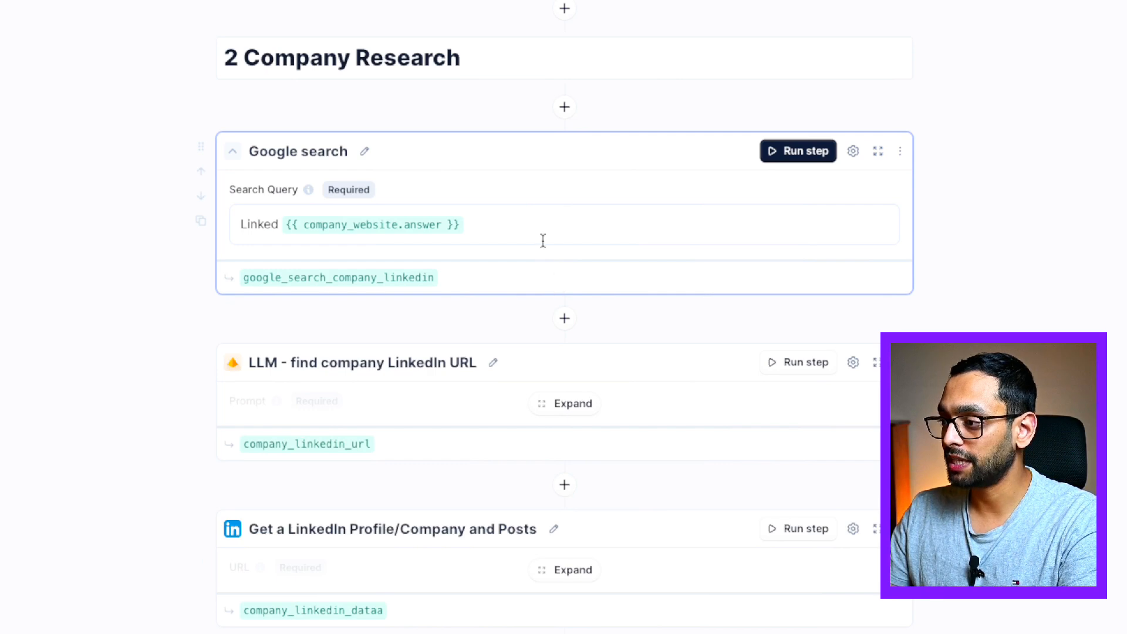
scroll(546, 380, down, 2)
Expand the company LinkedIn URL, Get Company Profile, company-info LLM and JSON conversion steps
click(557, 288)
scroll(557, 295, down, 4)
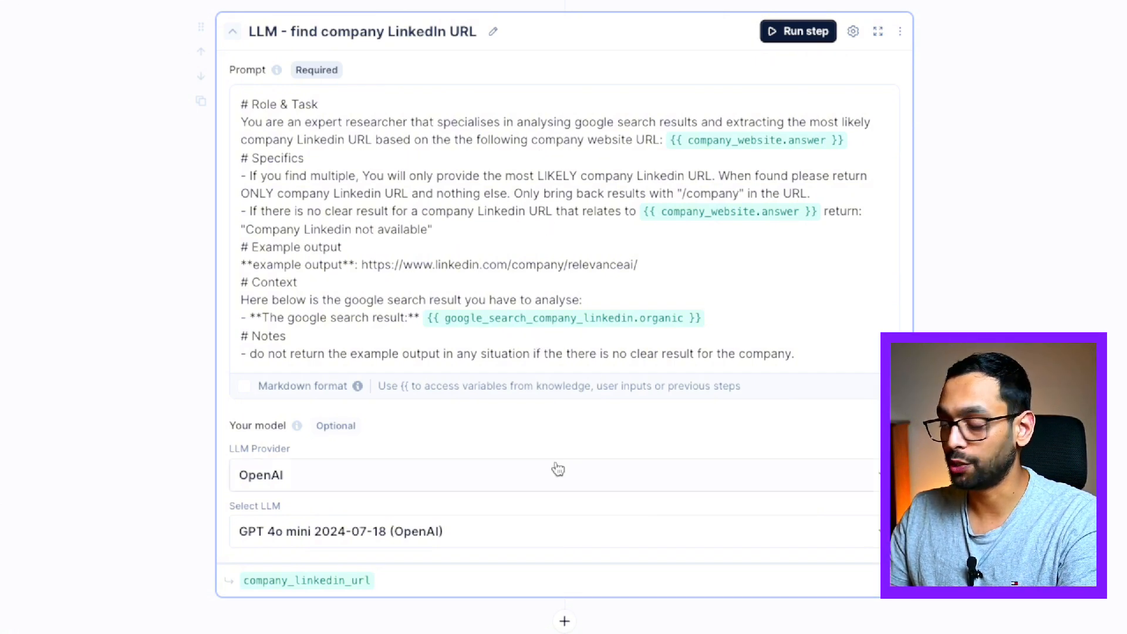
scroll(558, 468, down, 10)
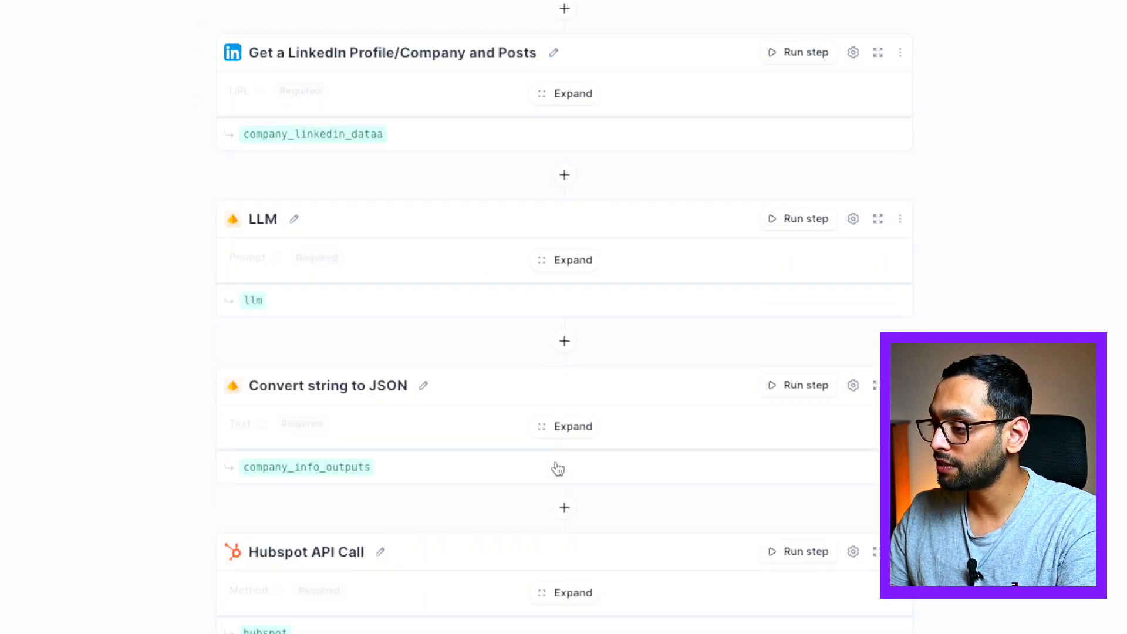
scroll(587, 209, up, 2)
click(583, 203)
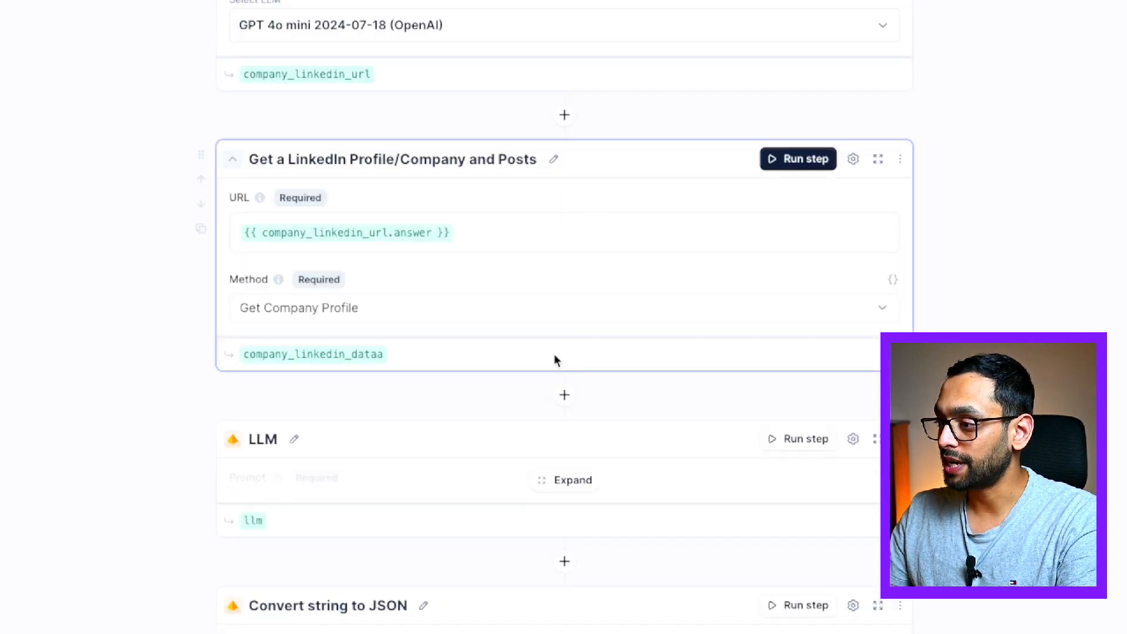
click(555, 484)
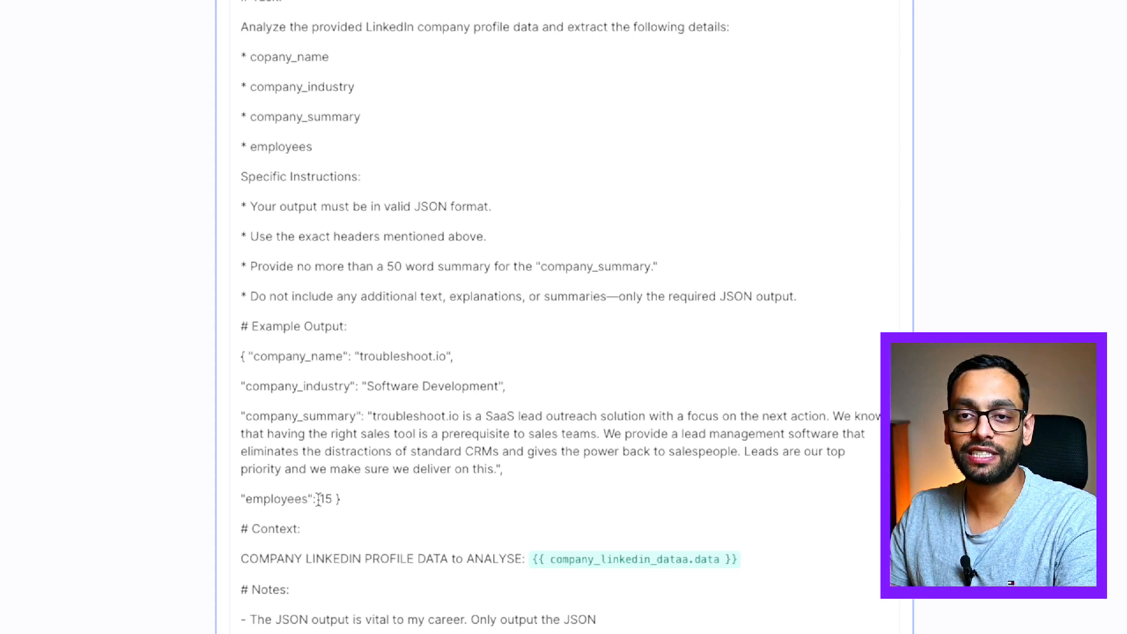
scroll(317, 499, down, 10)
click(566, 345)
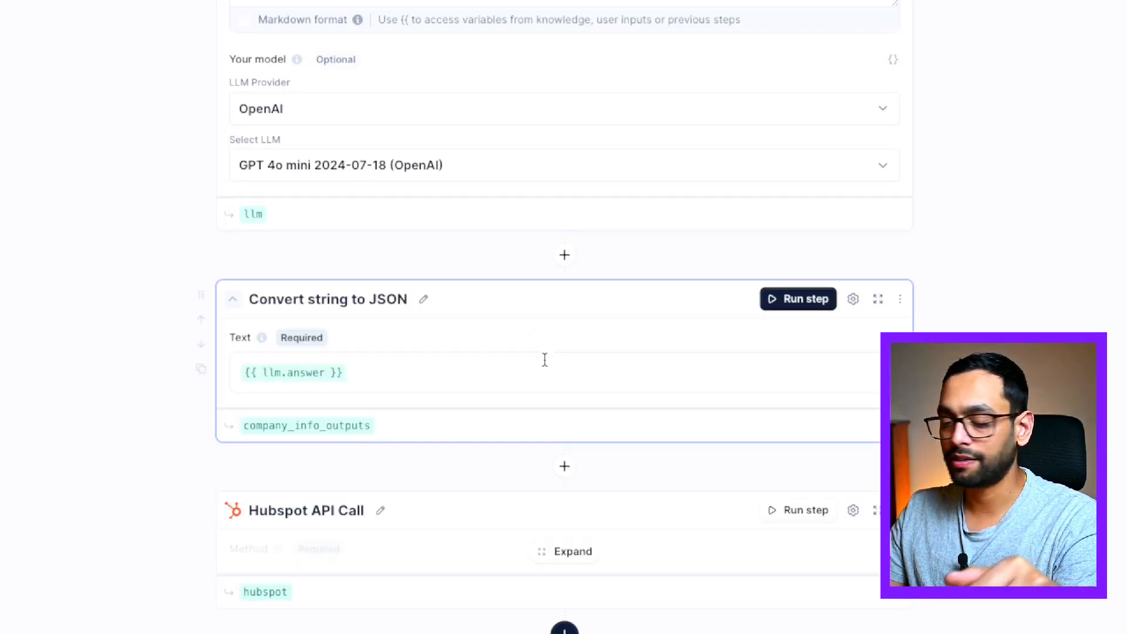
scroll(499, 388, down, 1)
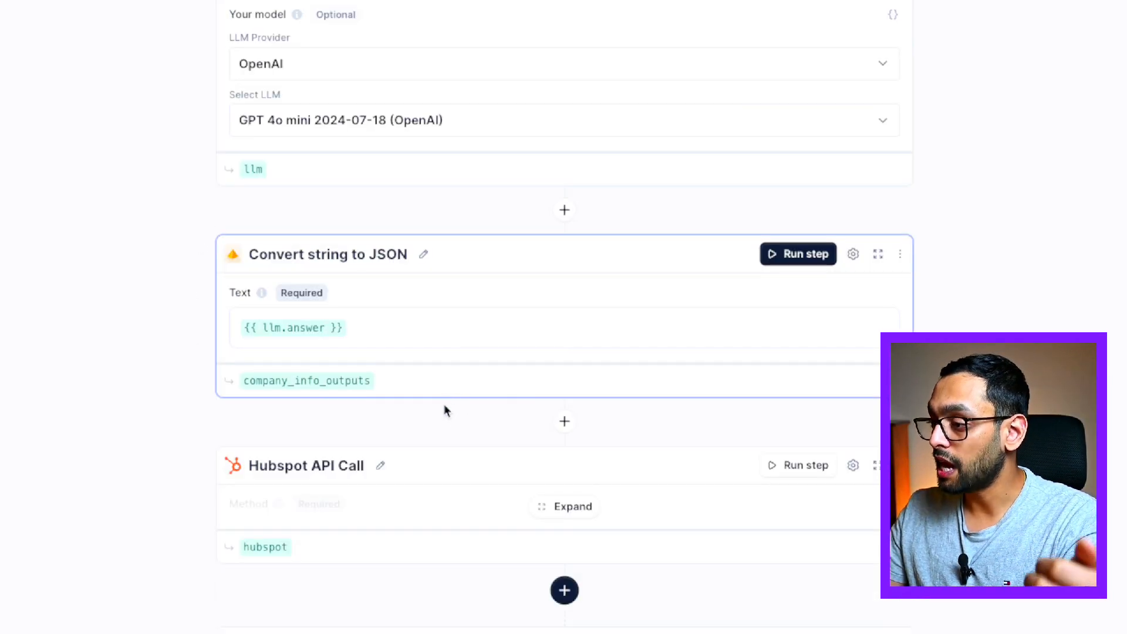
click(573, 506)
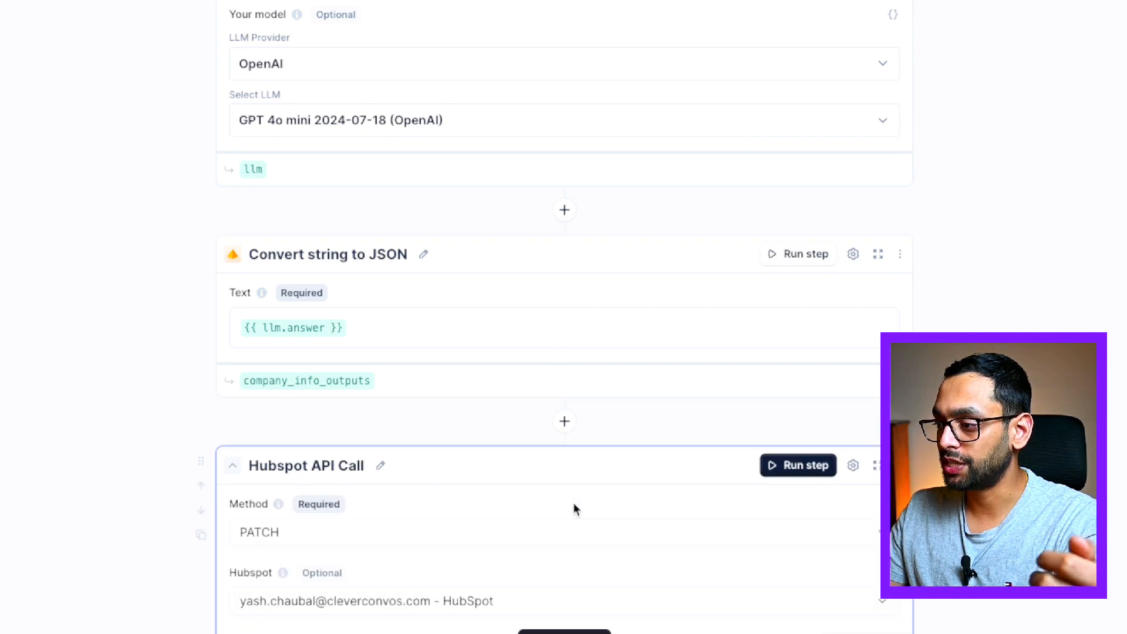
scroll(573, 506, down, 8)
scroll(573, 506, up, 4)
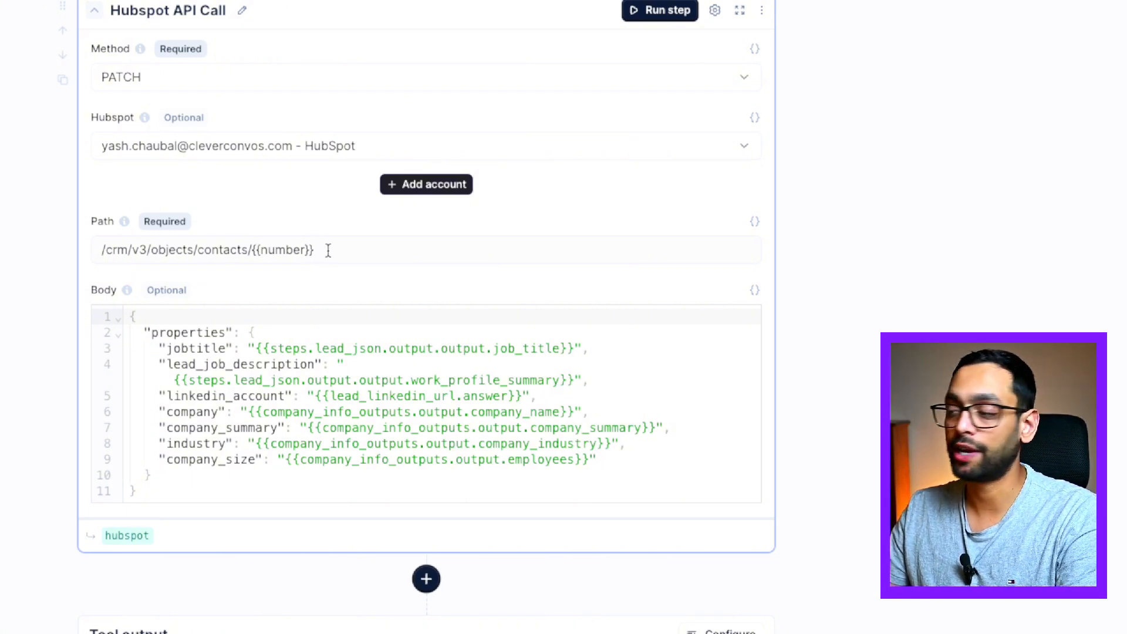
drag(261, 251, 305, 254)
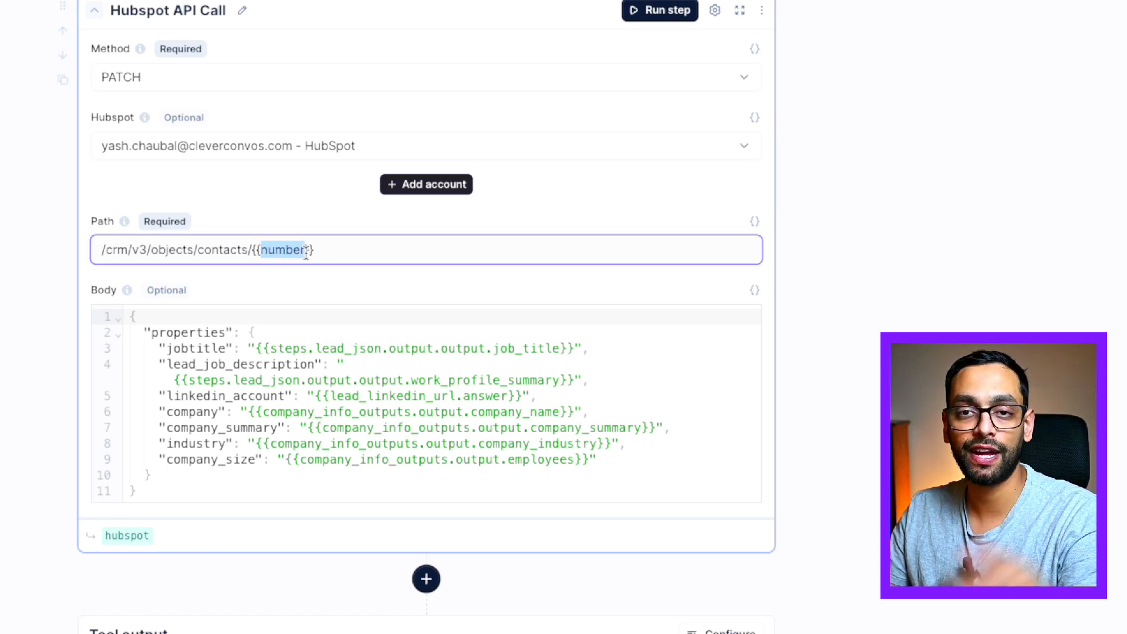
click(188, 348)
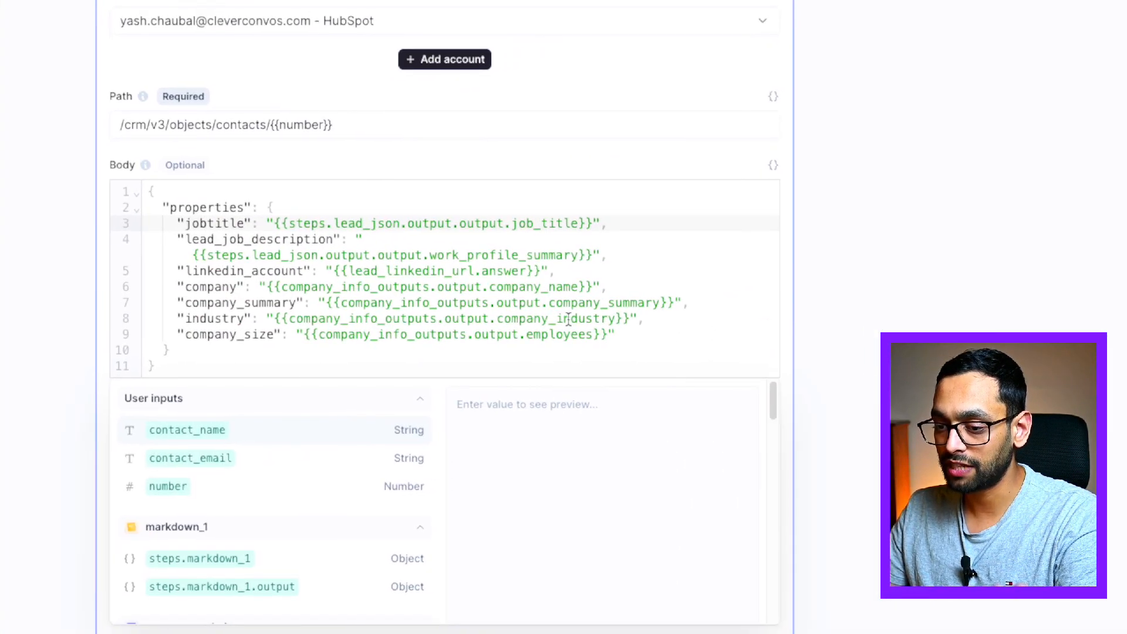
scroll(572, 317, down, 3)
click(832, 220)
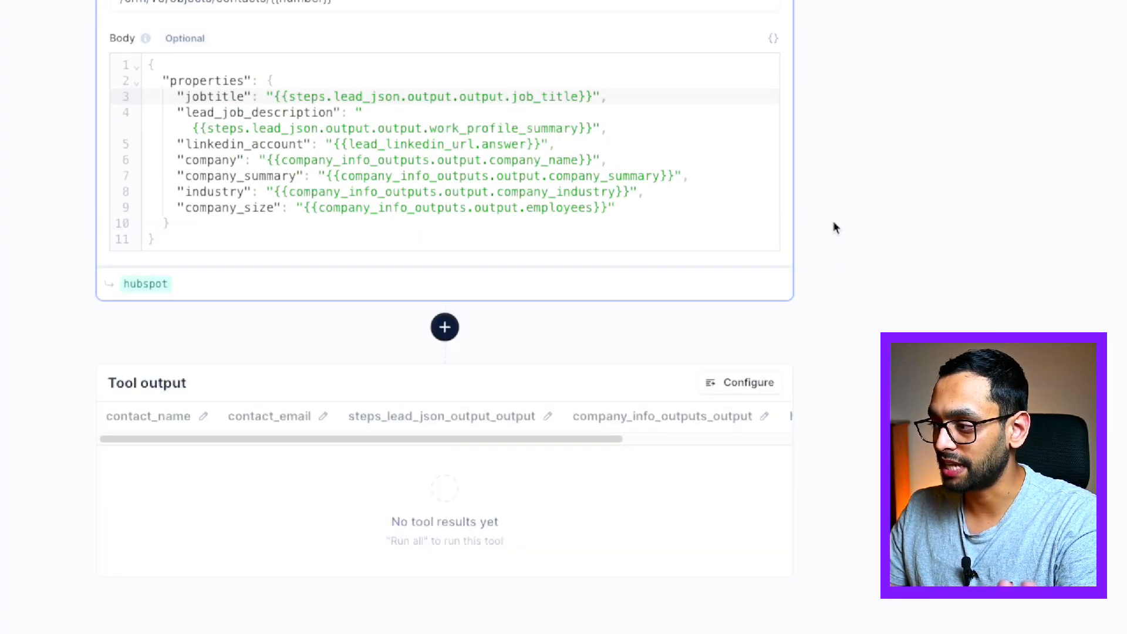
click(318, 427)
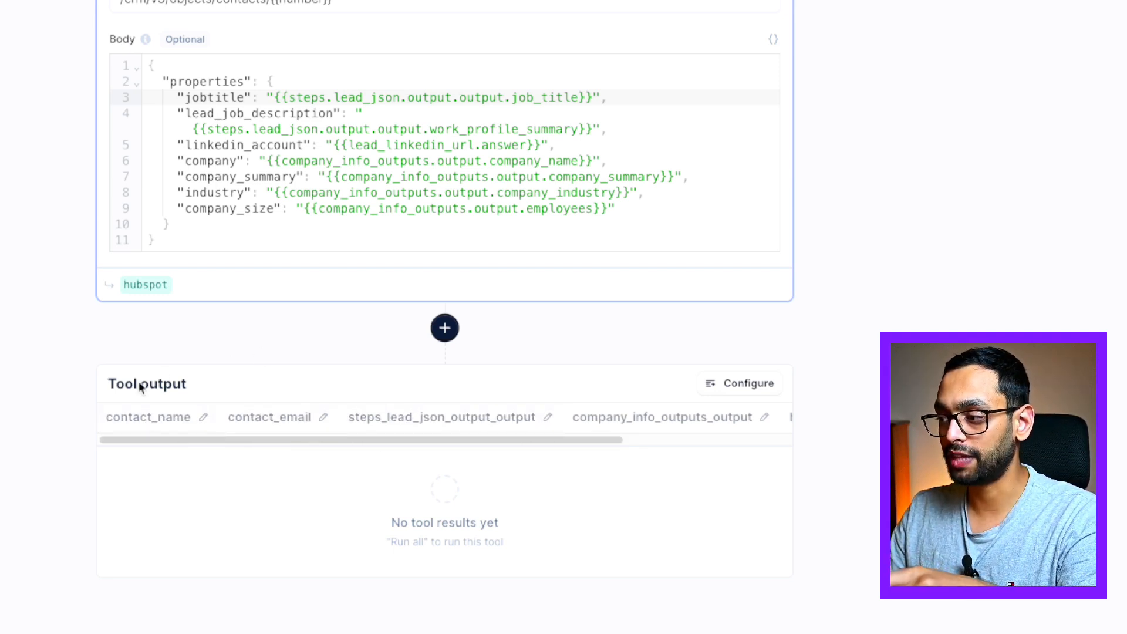
drag(200, 440, 799, 432)
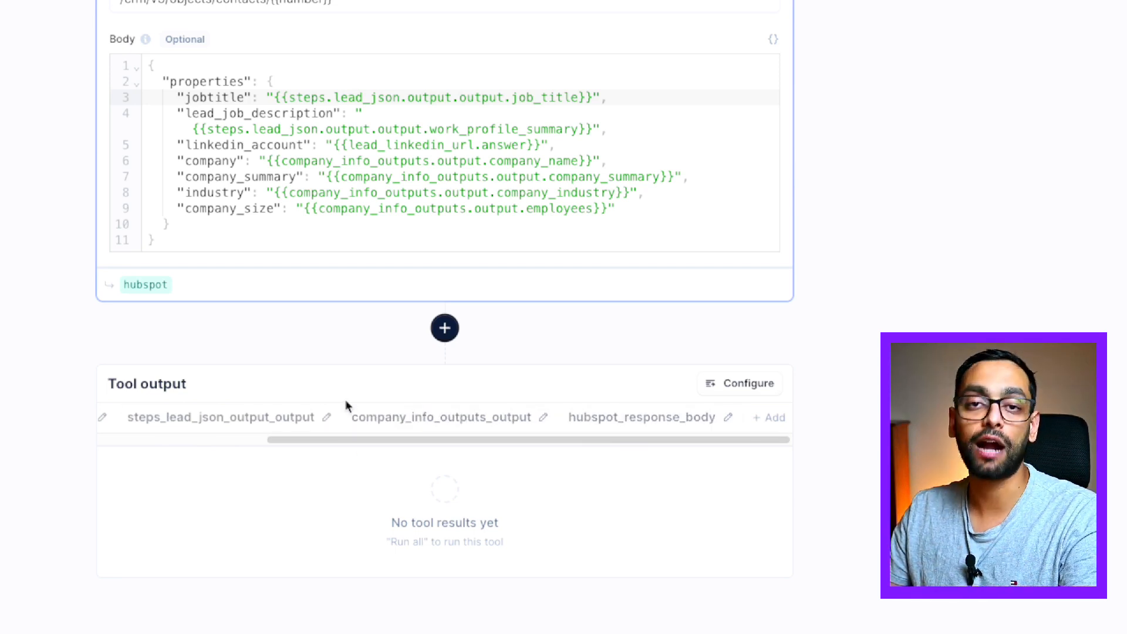
Browse the Tool output variable list and close it, keeping the three outputs including hubspot_response_body
click(769, 425)
scroll(428, 492, down, 2)
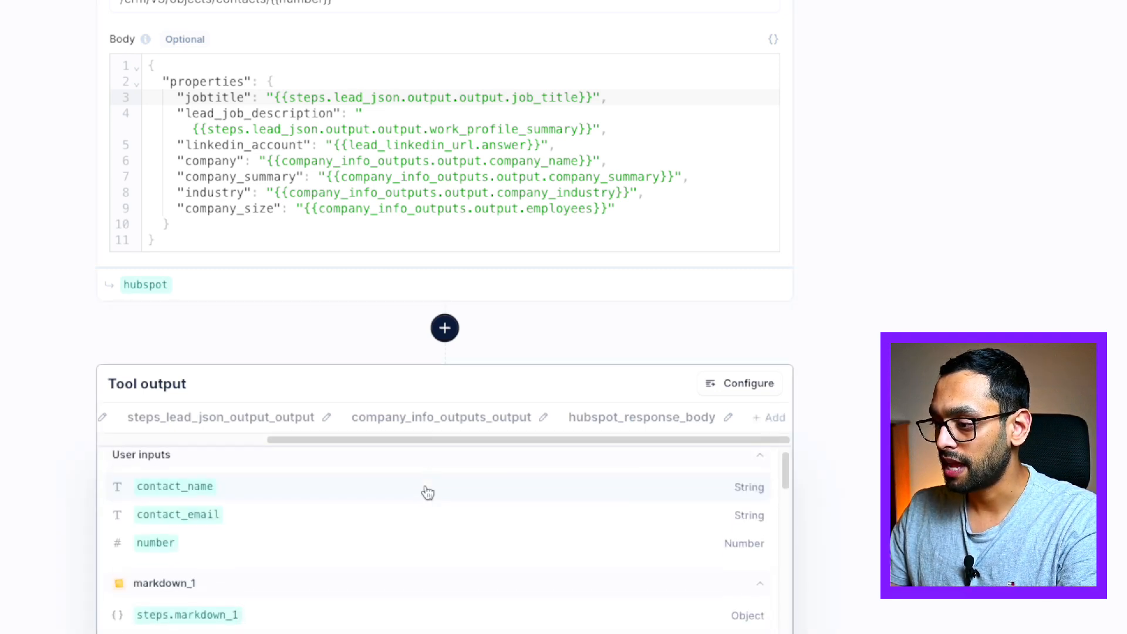
scroll(328, 528, down, 10)
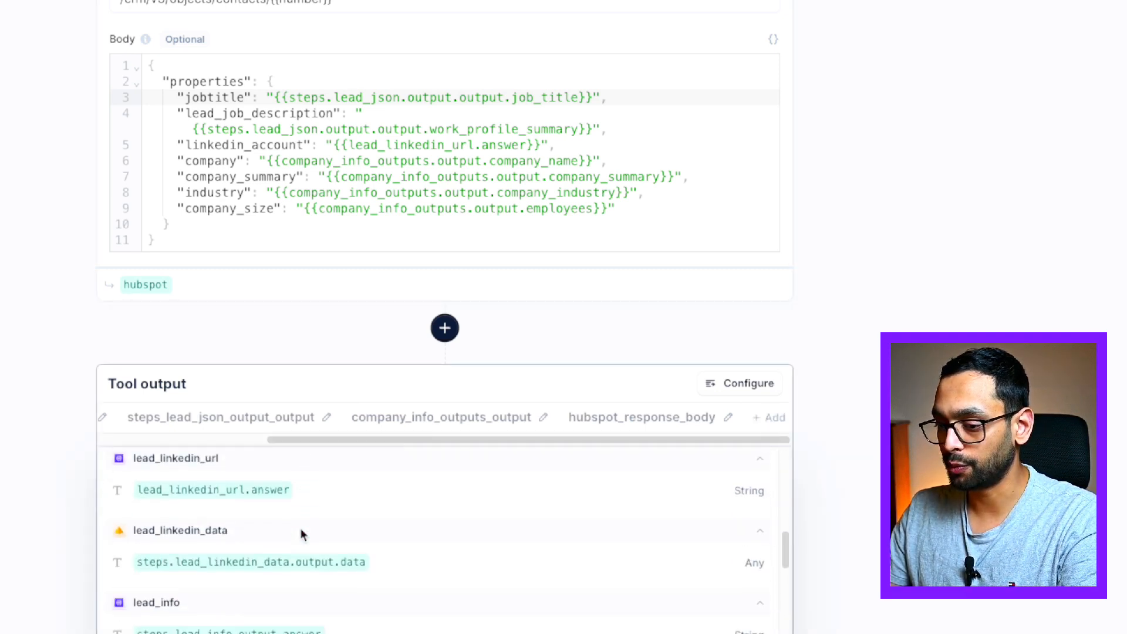
scroll(299, 524, down, 2)
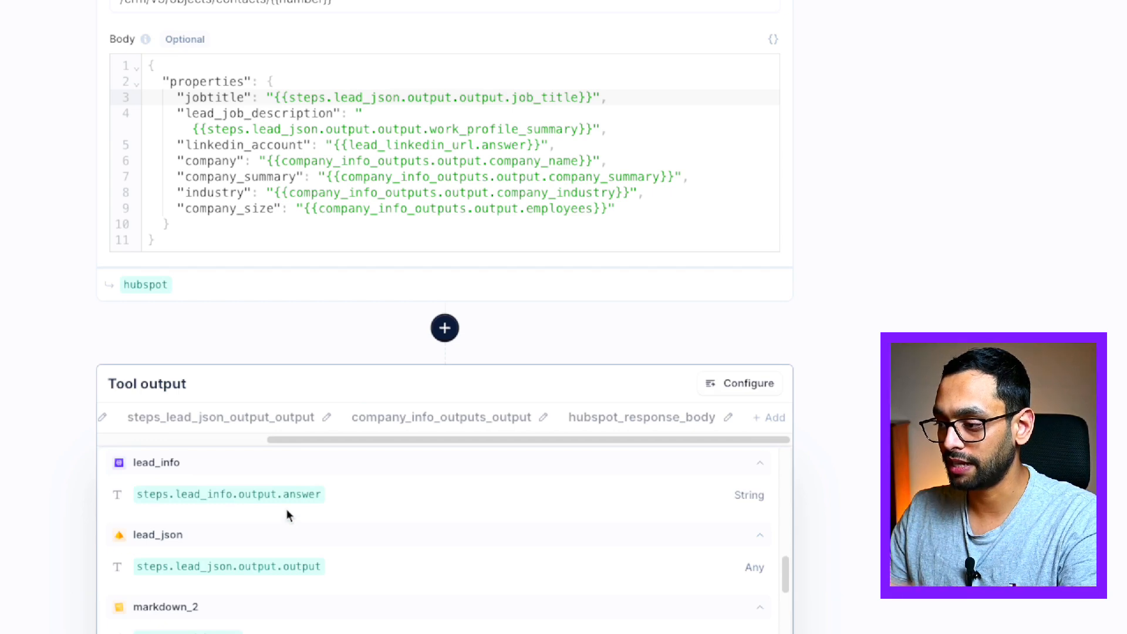
click(461, 324)
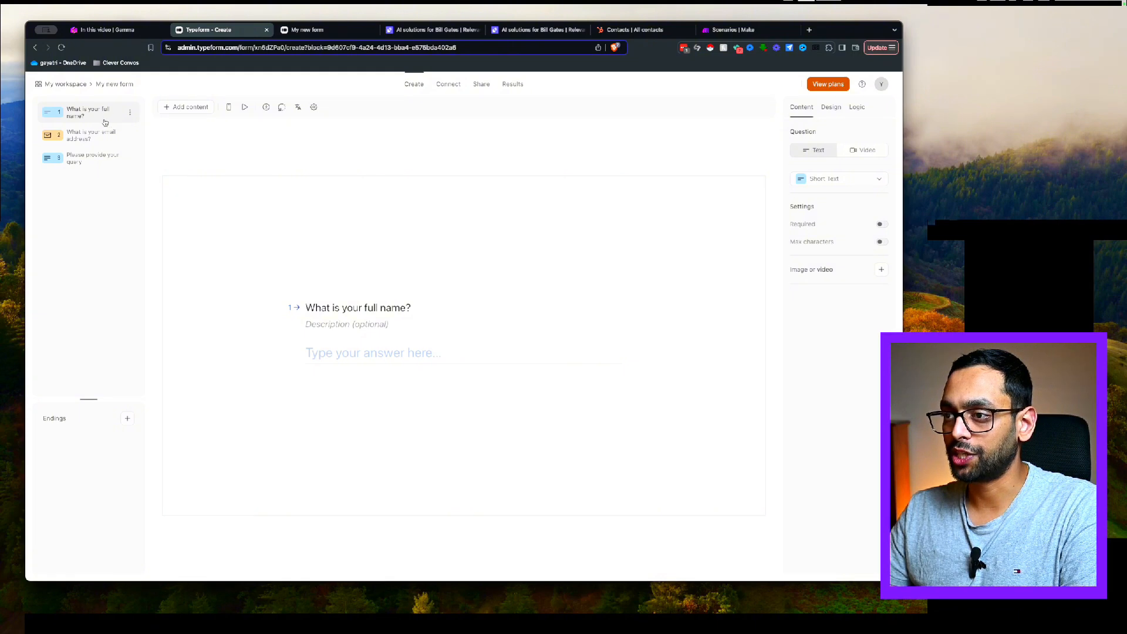
click(101, 135)
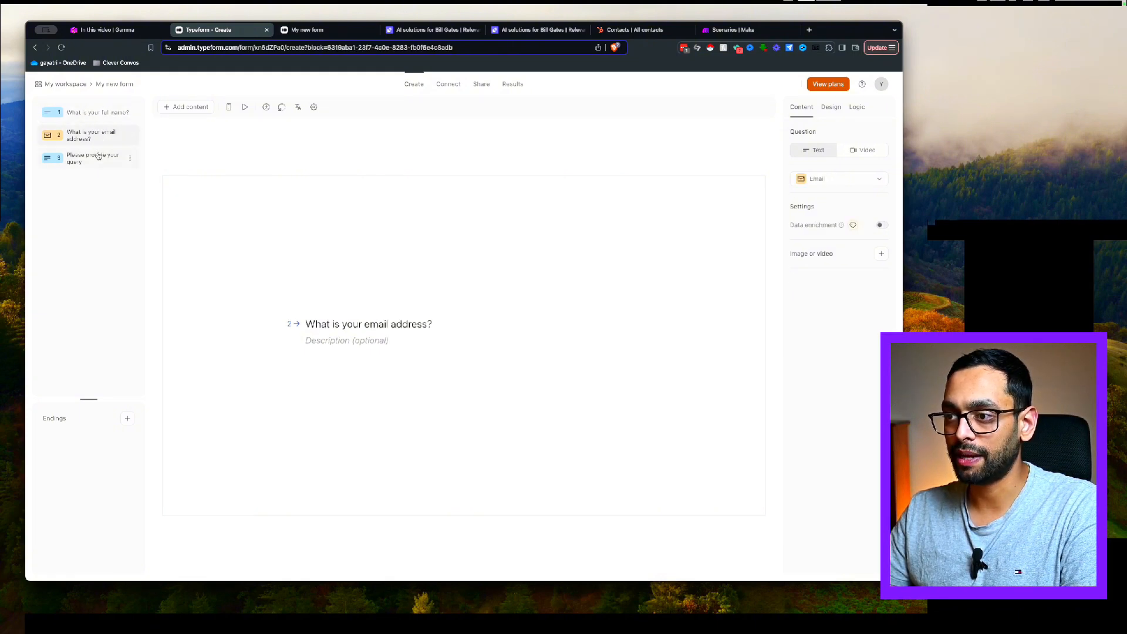
click(97, 158)
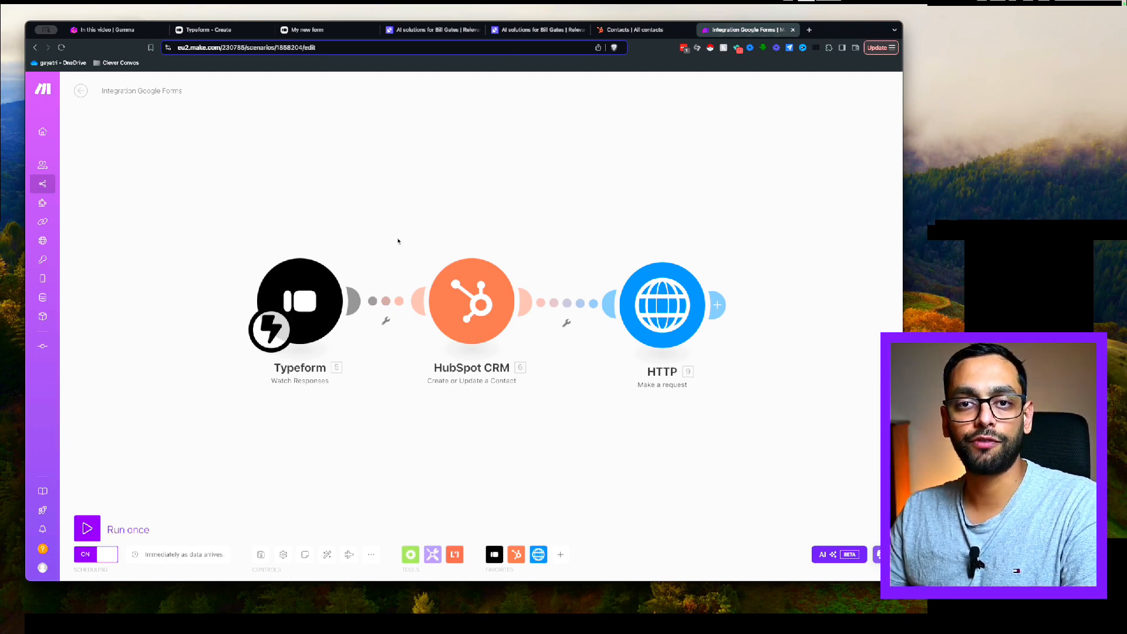
Inspect the Typeform and HubSpot CRM modules unchanged, then view the HTTP module's POST to Relevance AI's agents/trigger endpoint
drag(343, 221, 332, 212)
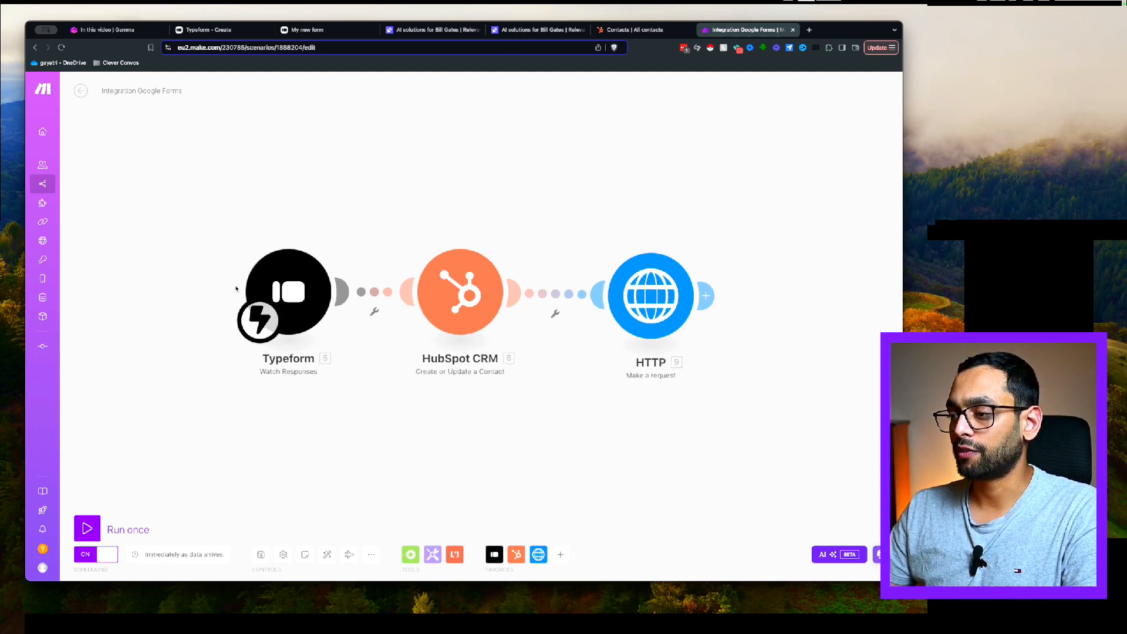
click(299, 306)
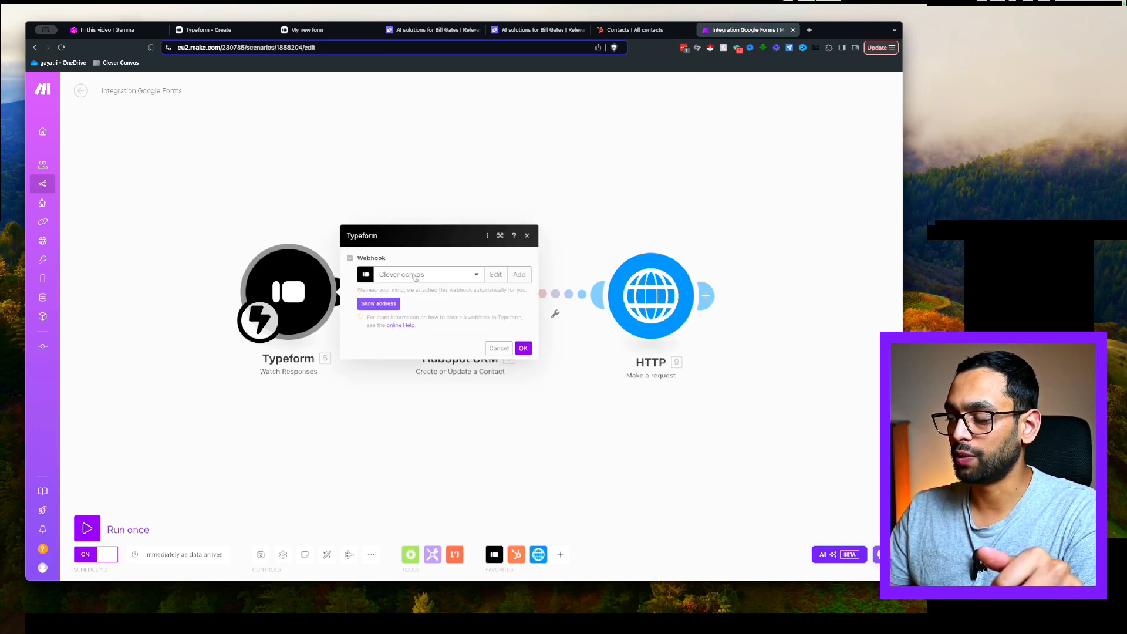
click(499, 348)
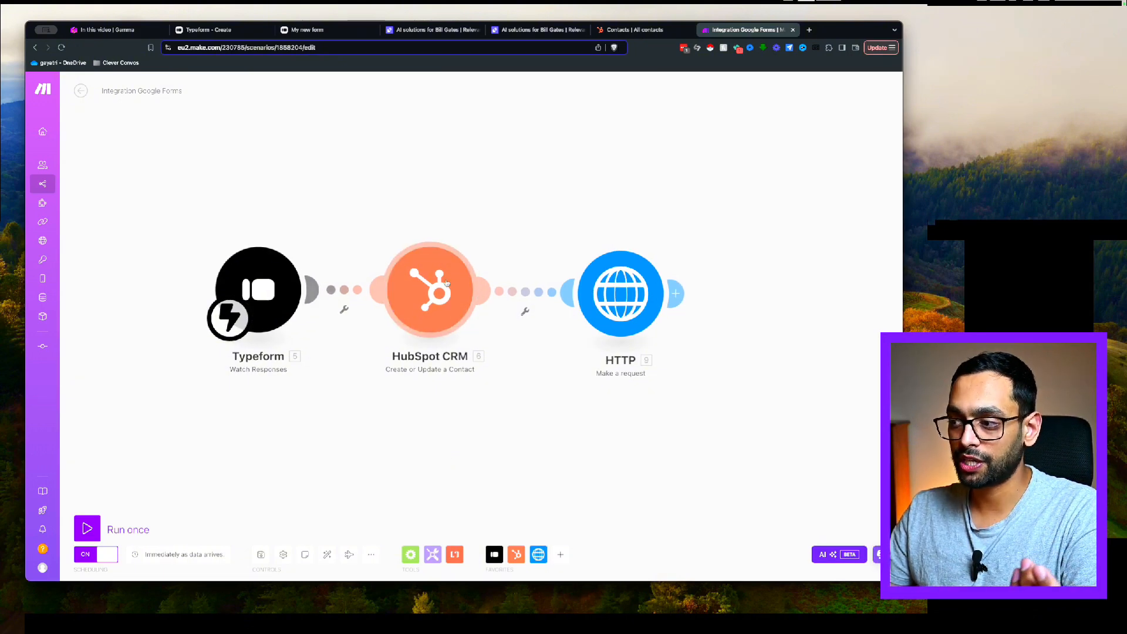
click(431, 289)
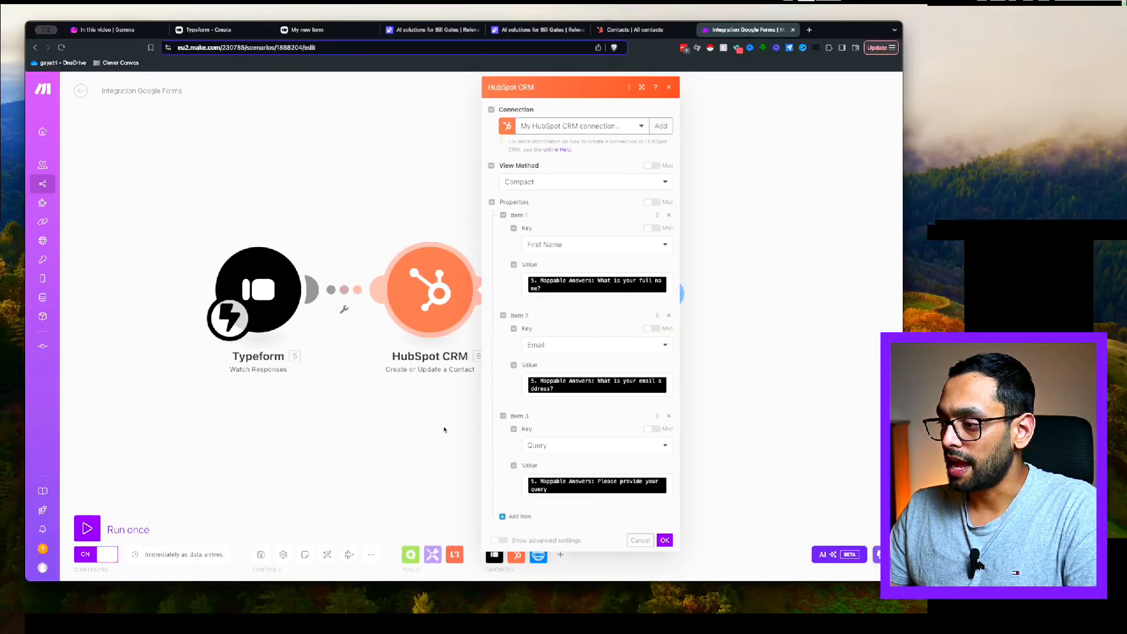
click(444, 428)
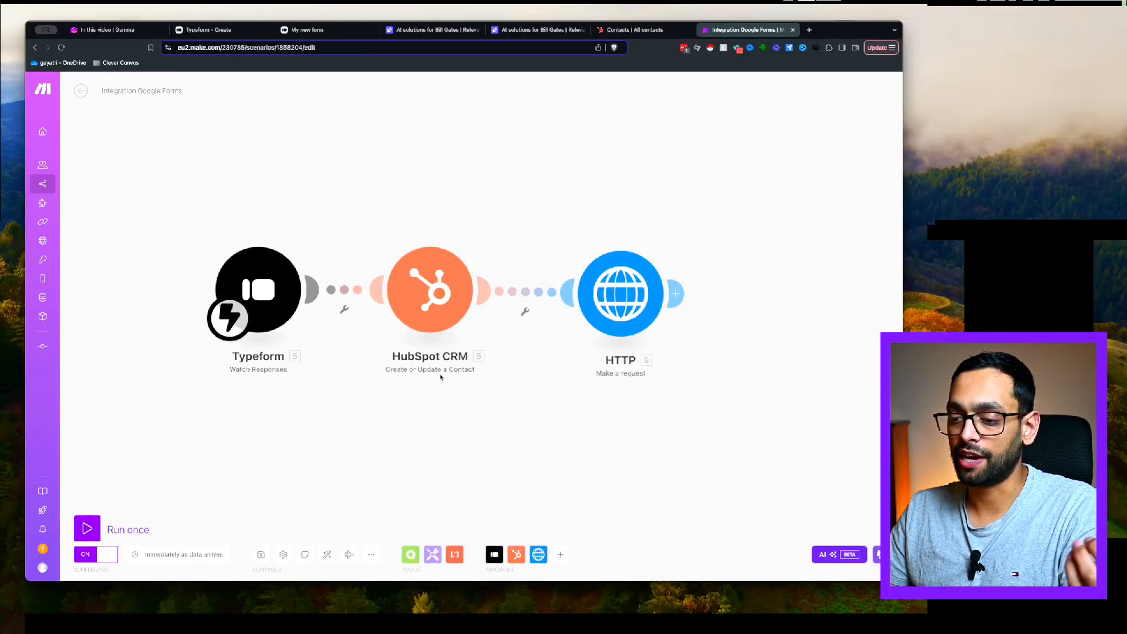
click(558, 297)
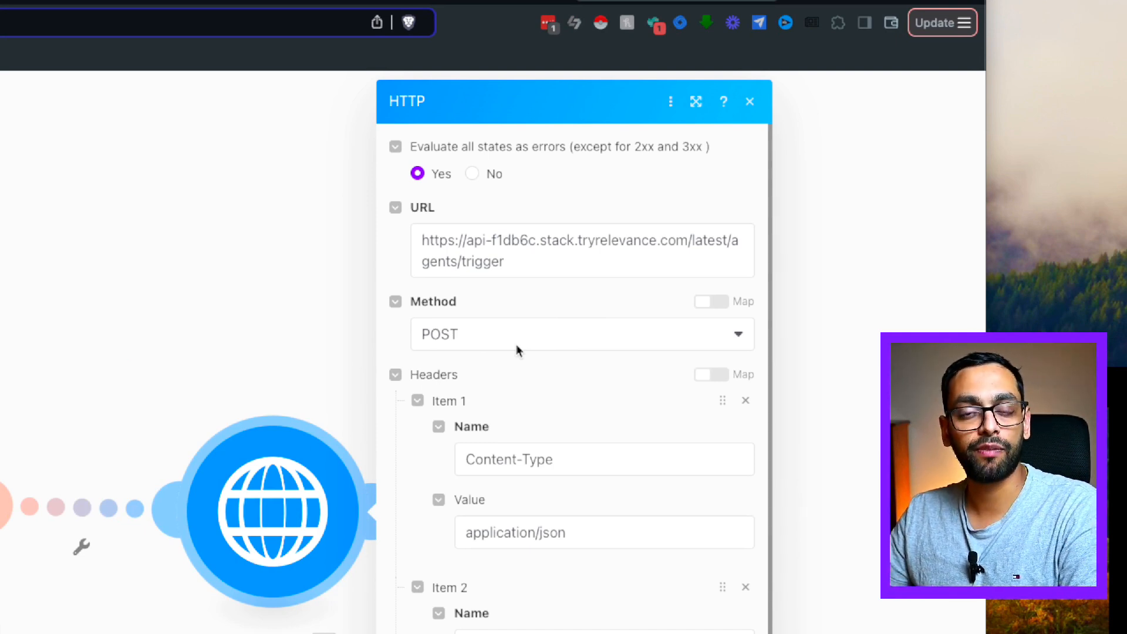
Review the HTTP module's JSON Content-Type header, body type and request content, then close it
scroll(519, 350, down, 1)
scroll(472, 379, up, 1)
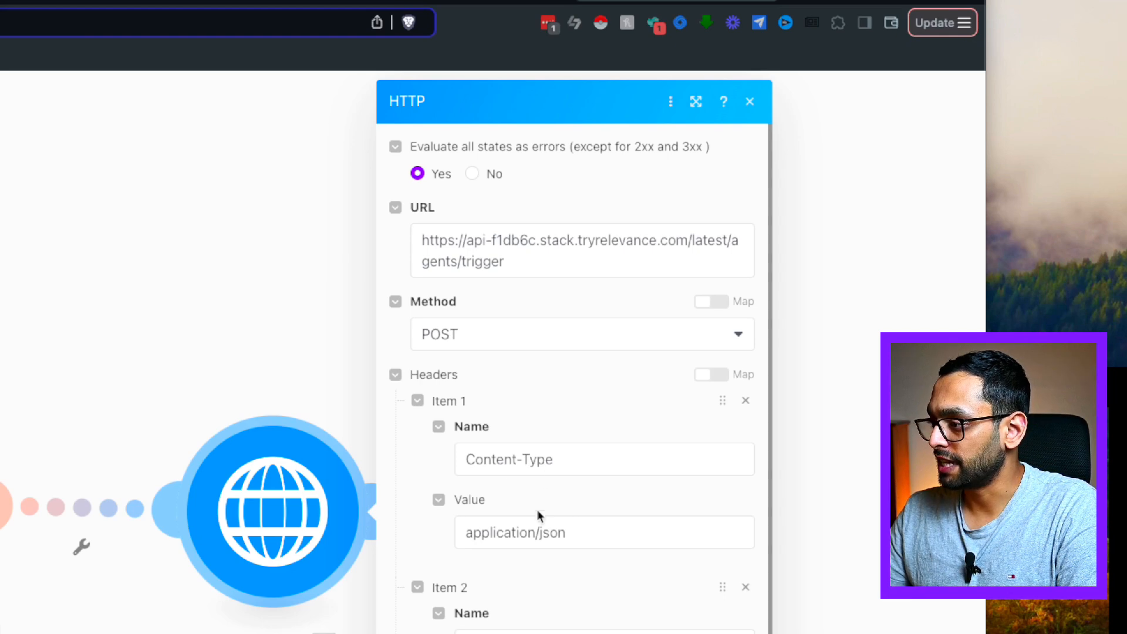
scroll(540, 516, down, 1)
scroll(548, 539, down, 1)
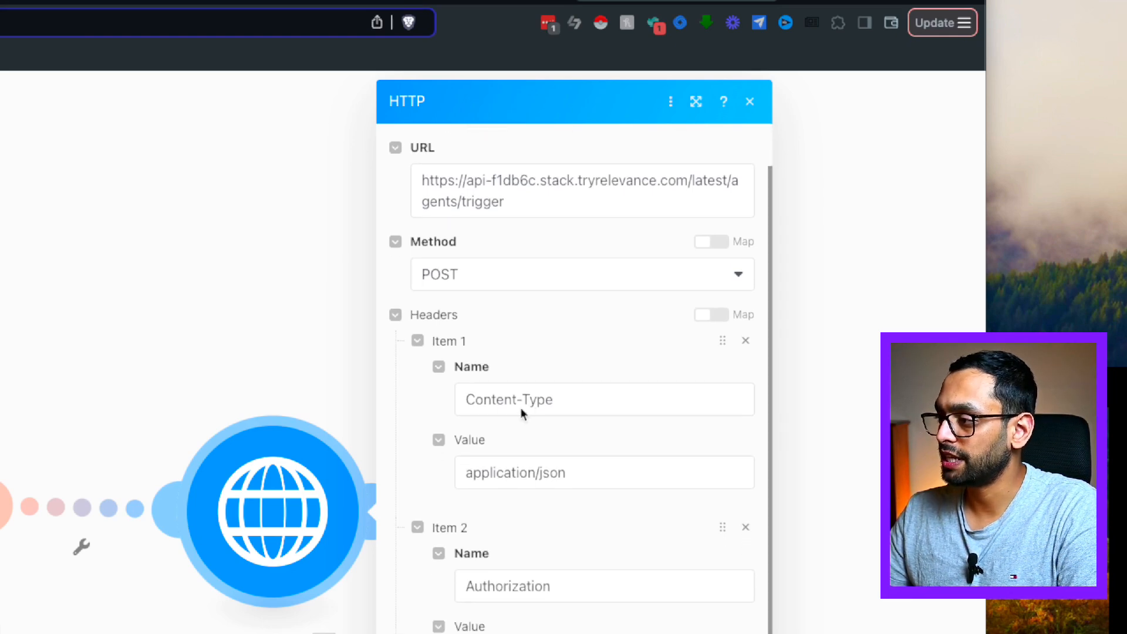
scroll(526, 523, down, 5)
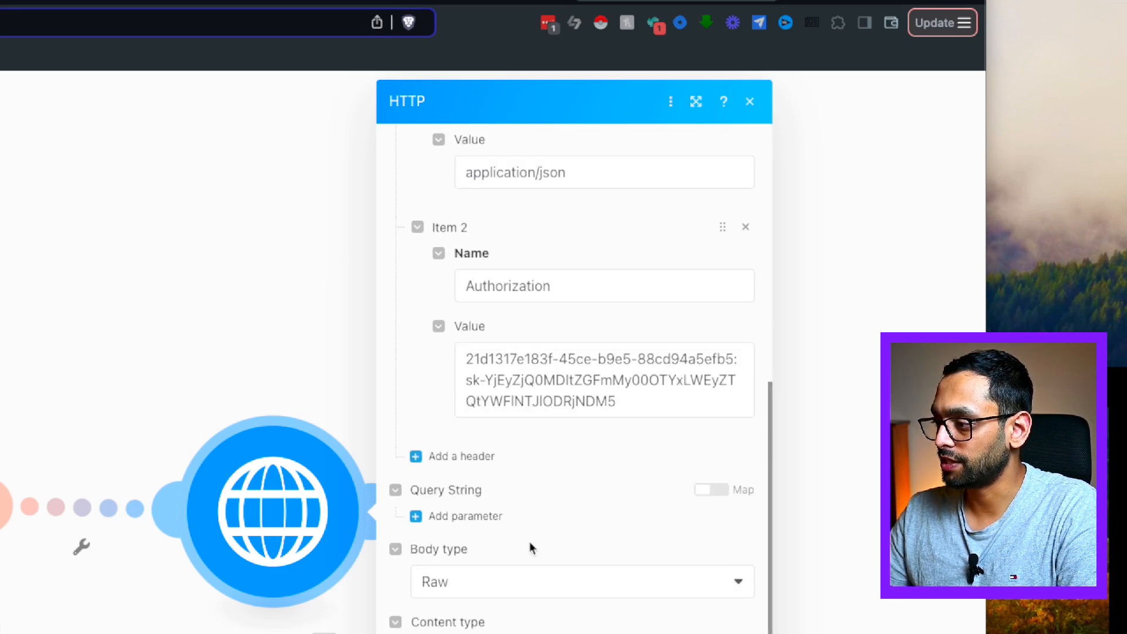
scroll(531, 548, up, 5)
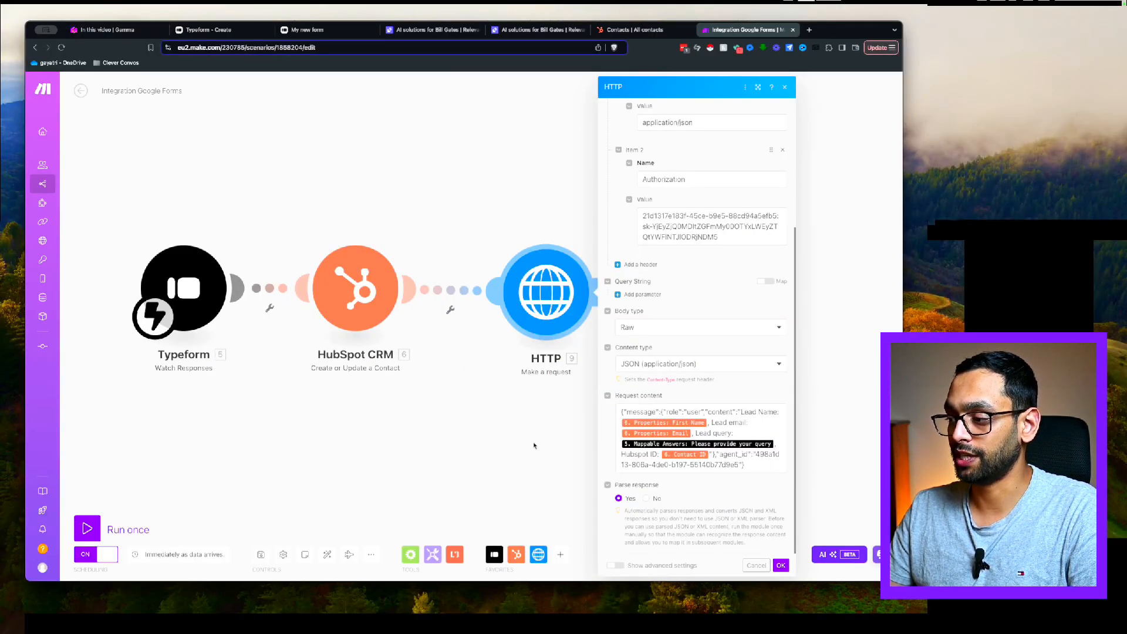
click(517, 447)
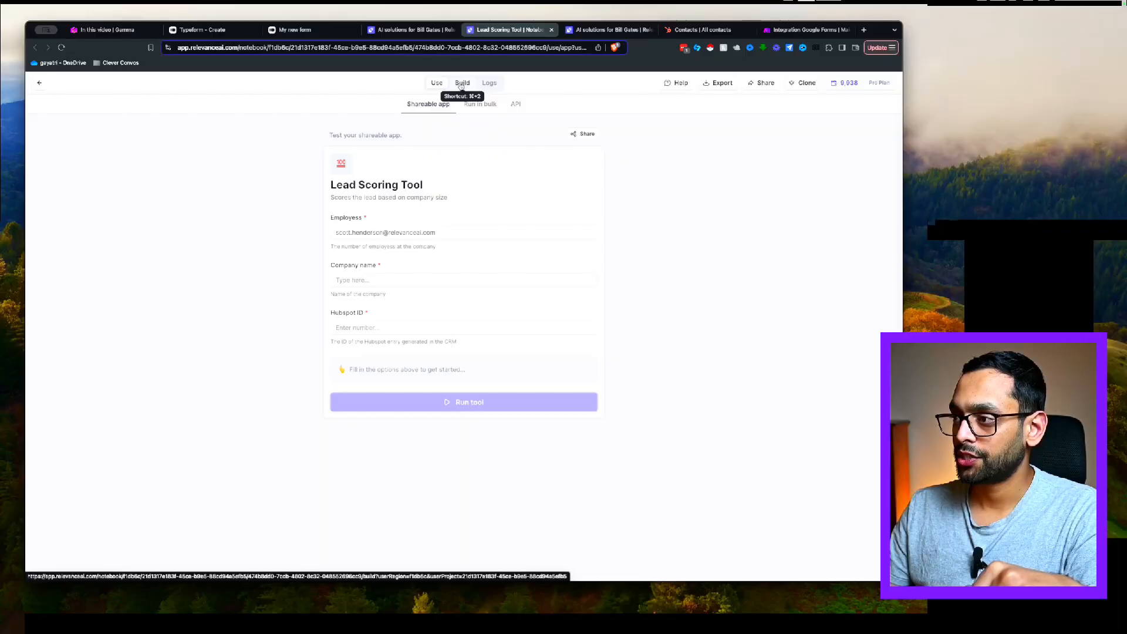
Open the Lead Scoring Tool's build view with Employees, Company name and Hubspot ID inputs, LLM and Hubspot API Call steps
click(462, 82)
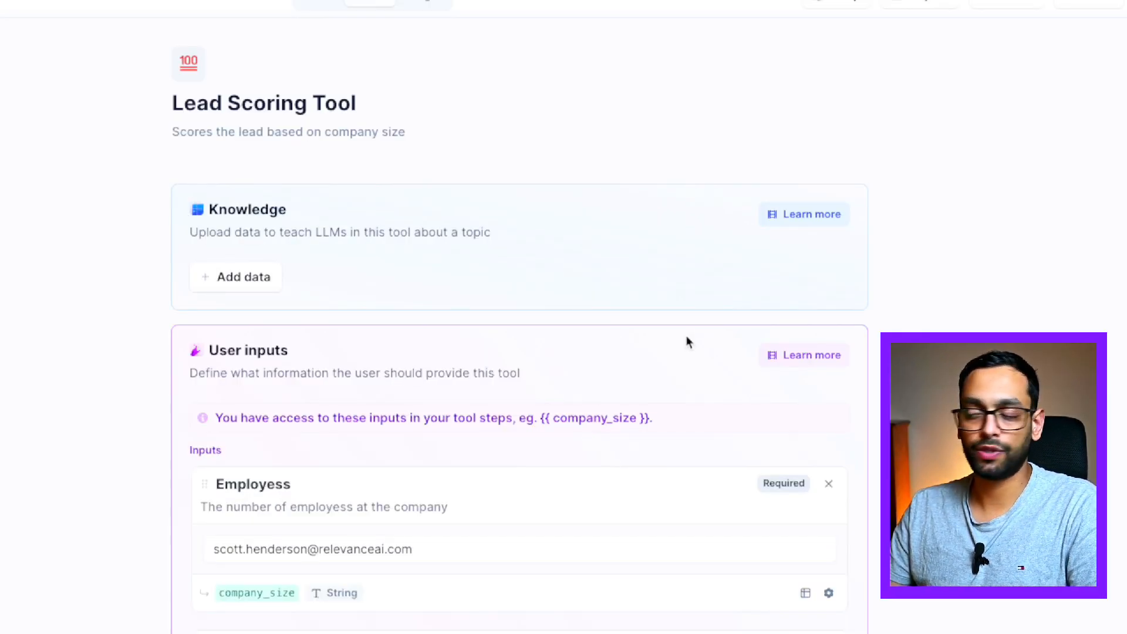
scroll(685, 343, down, 5)
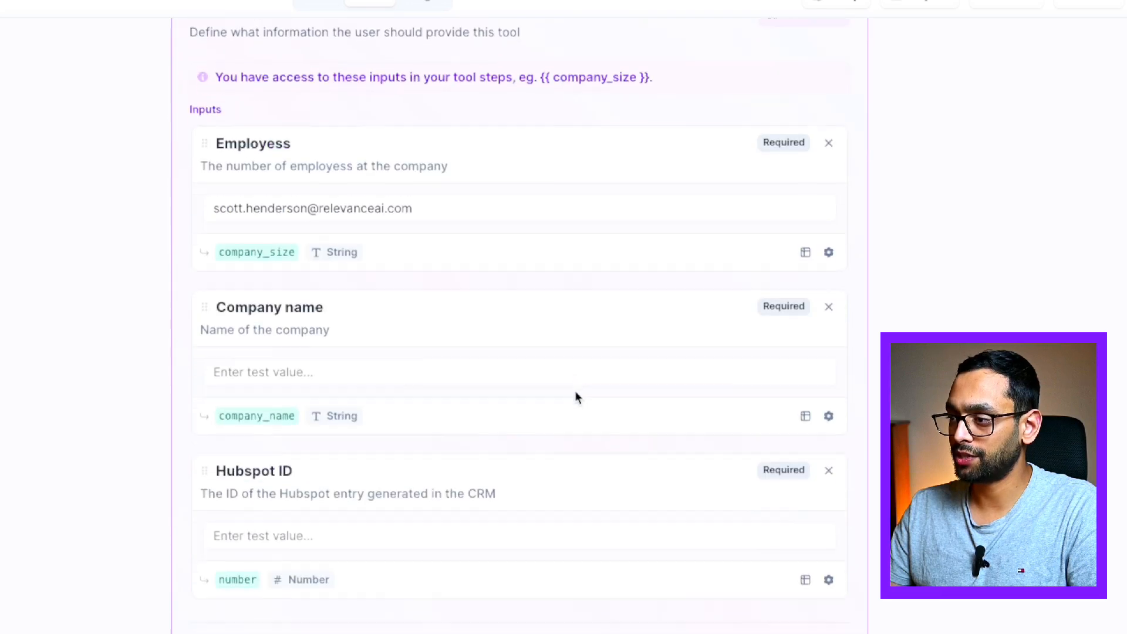
scroll(575, 397, up, 2)
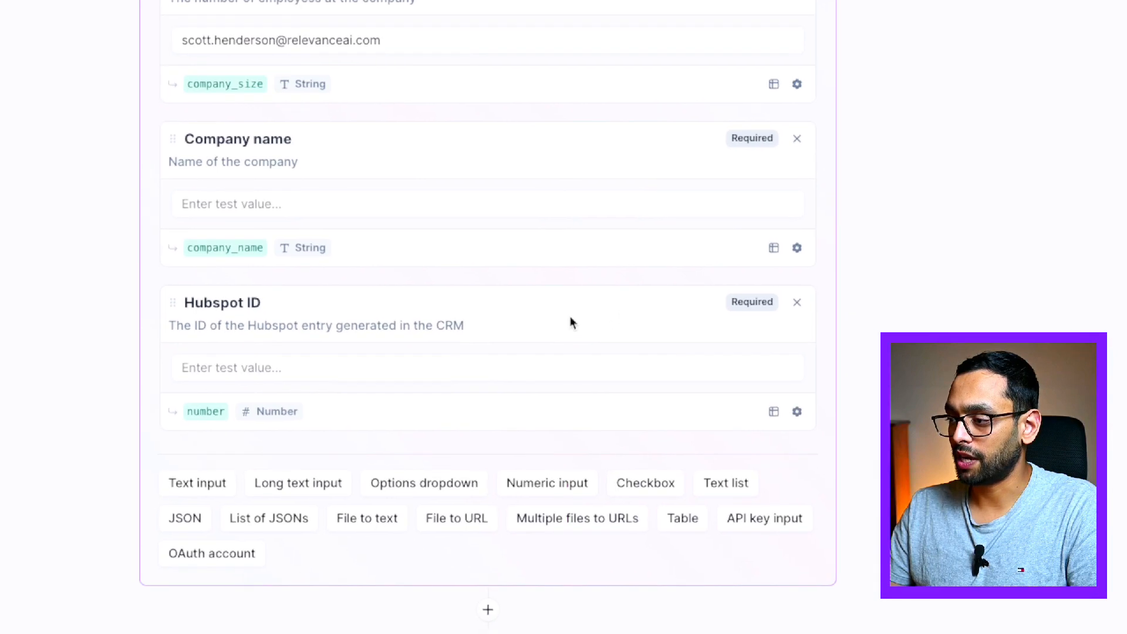
scroll(881, 314, up, 4)
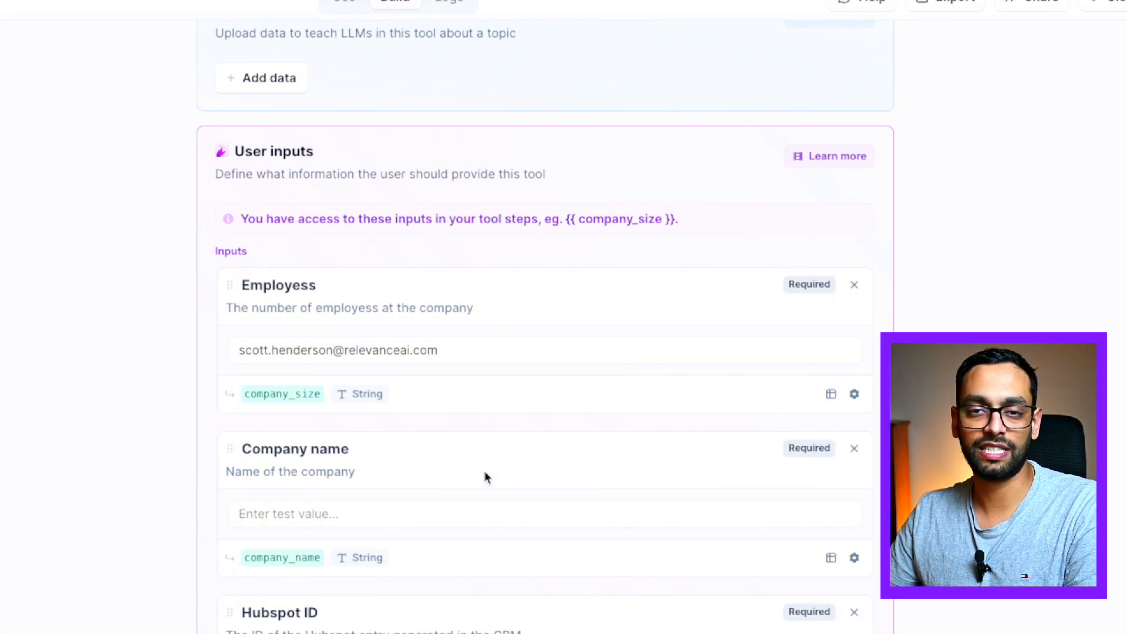
scroll(570, 356, down, 4)
scroll(571, 358, down, 10)
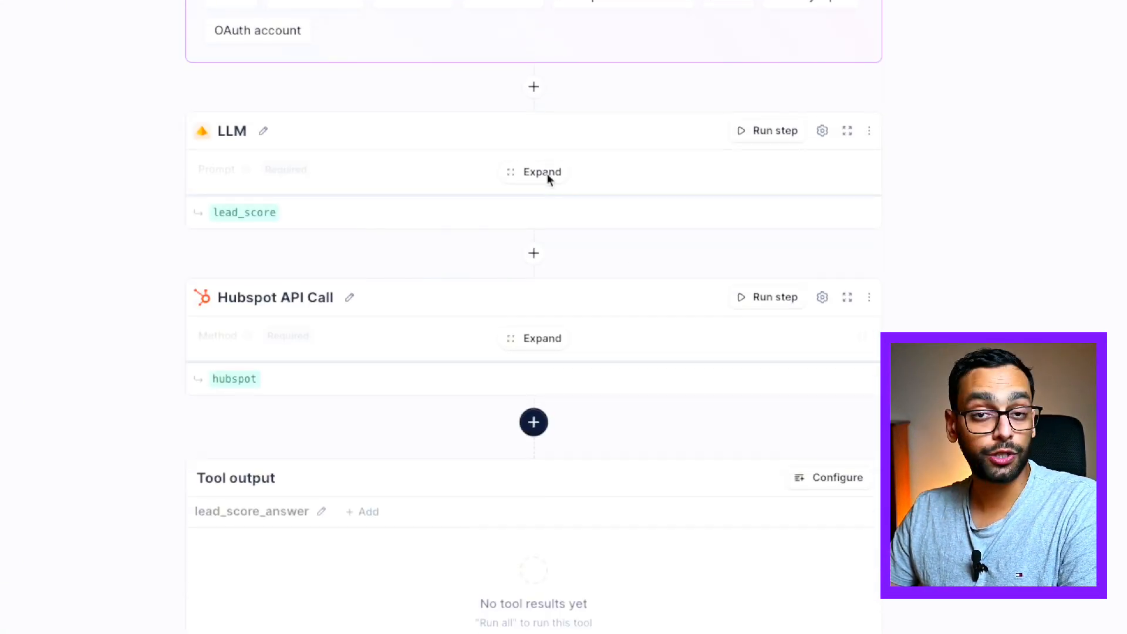
Expand the LLM step to read its employee-count scoring prompt (10–100, lead_score) on GPT 4o mini
click(546, 176)
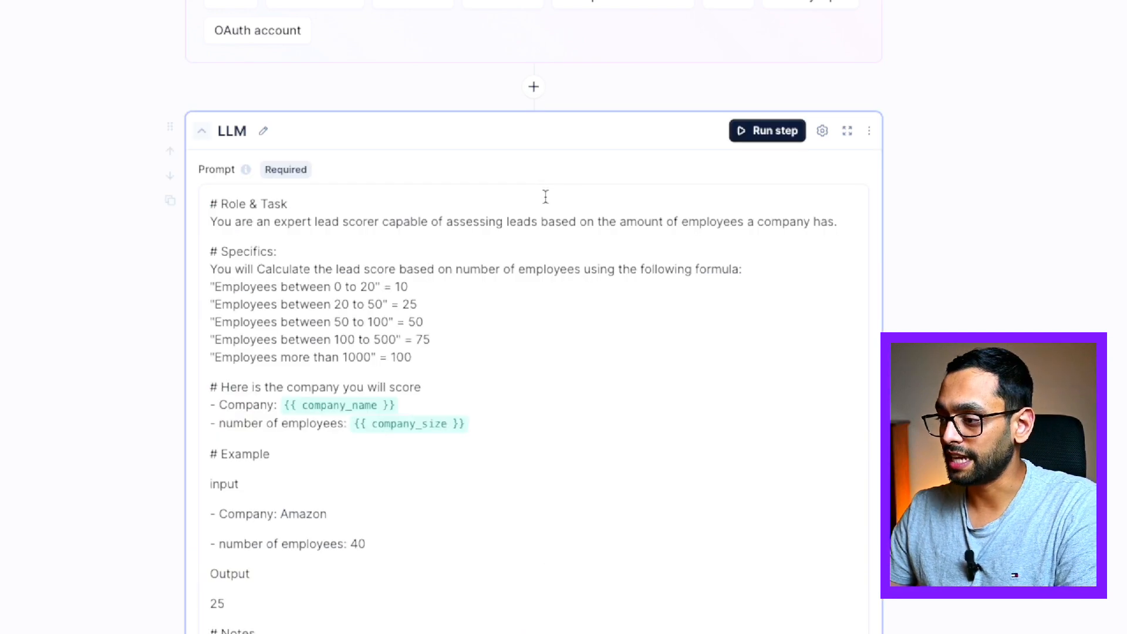
scroll(419, 92, down, 3)
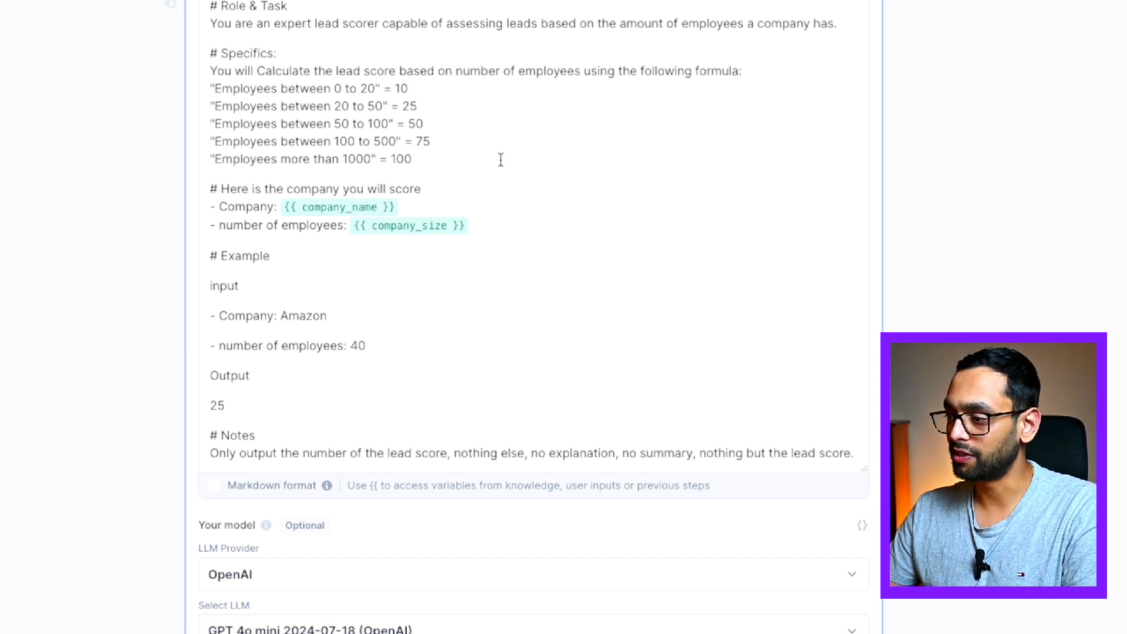
scroll(477, 194, down, 2)
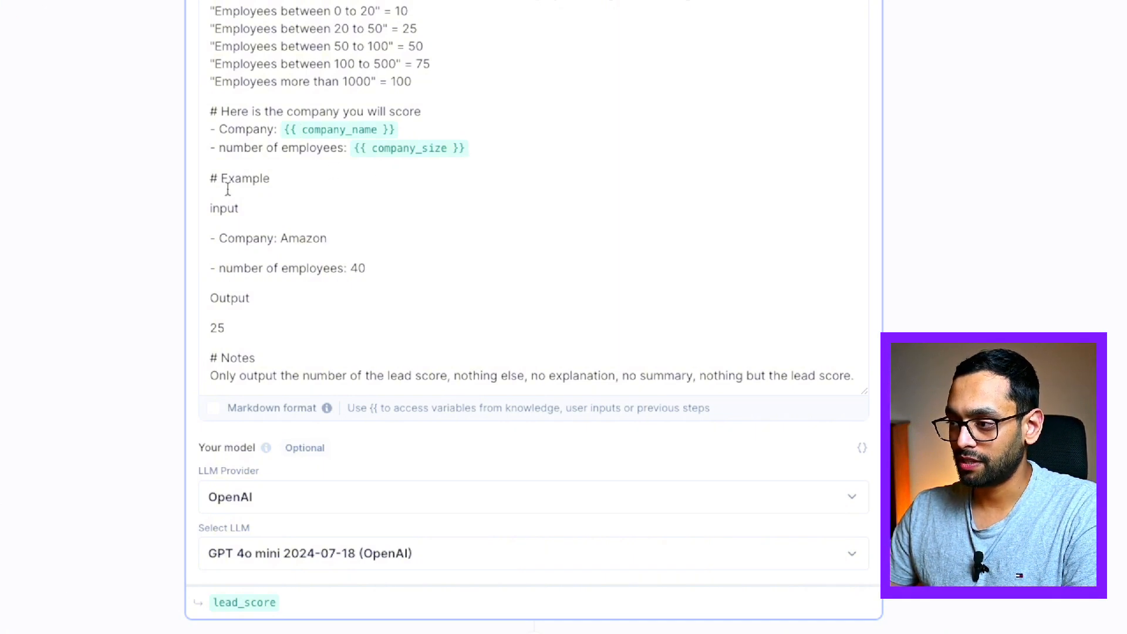
scroll(339, 264, down, 1)
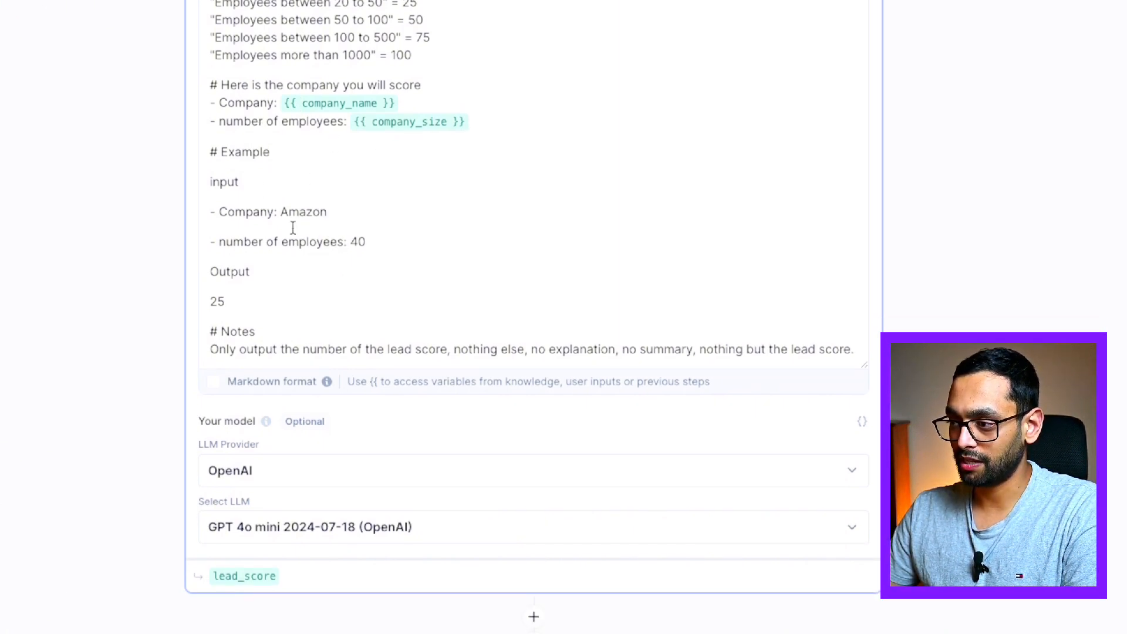
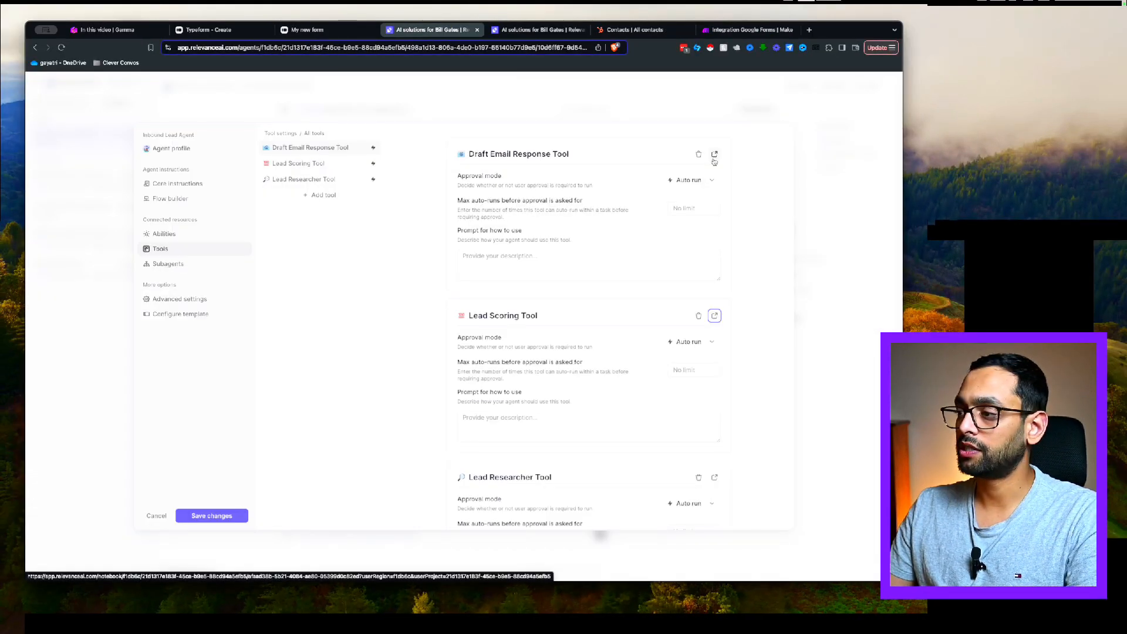
Open the Draft Email Response Tool in its own tab, review its inputs, and expand the LLM reply-drafting prompt
click(714, 159)
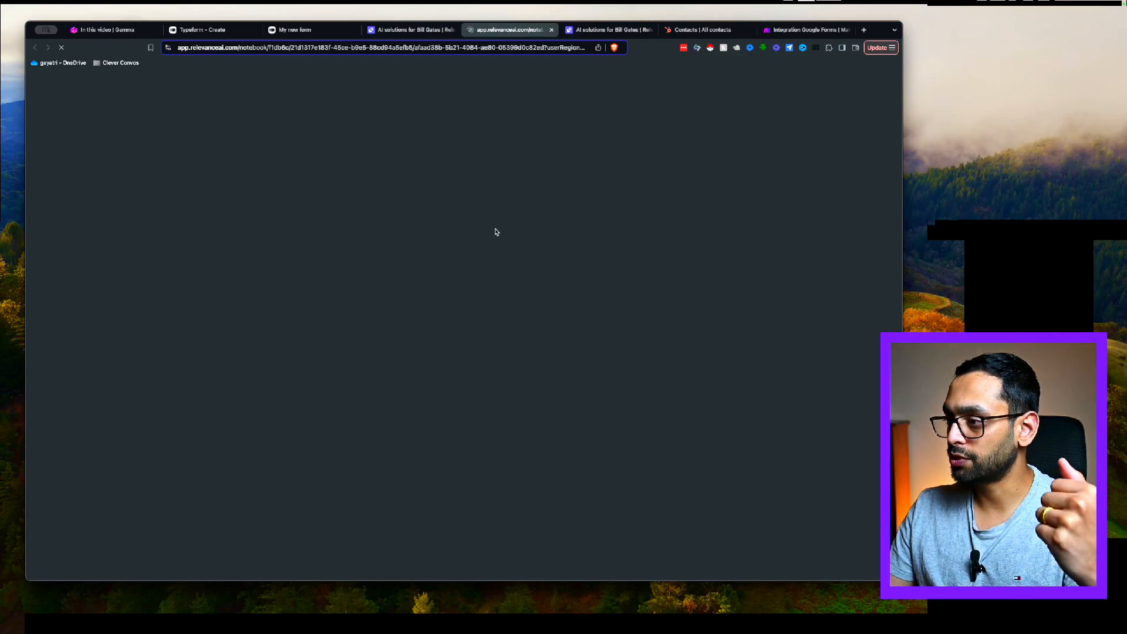
scroll(456, 365, down, 5)
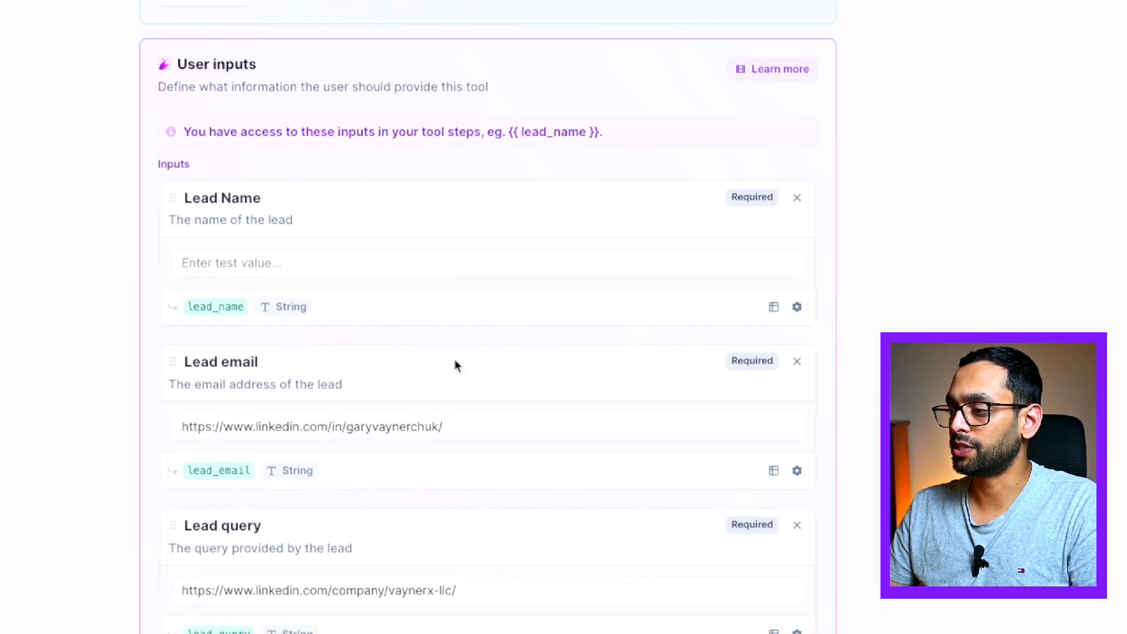
scroll(386, 331, down, 3)
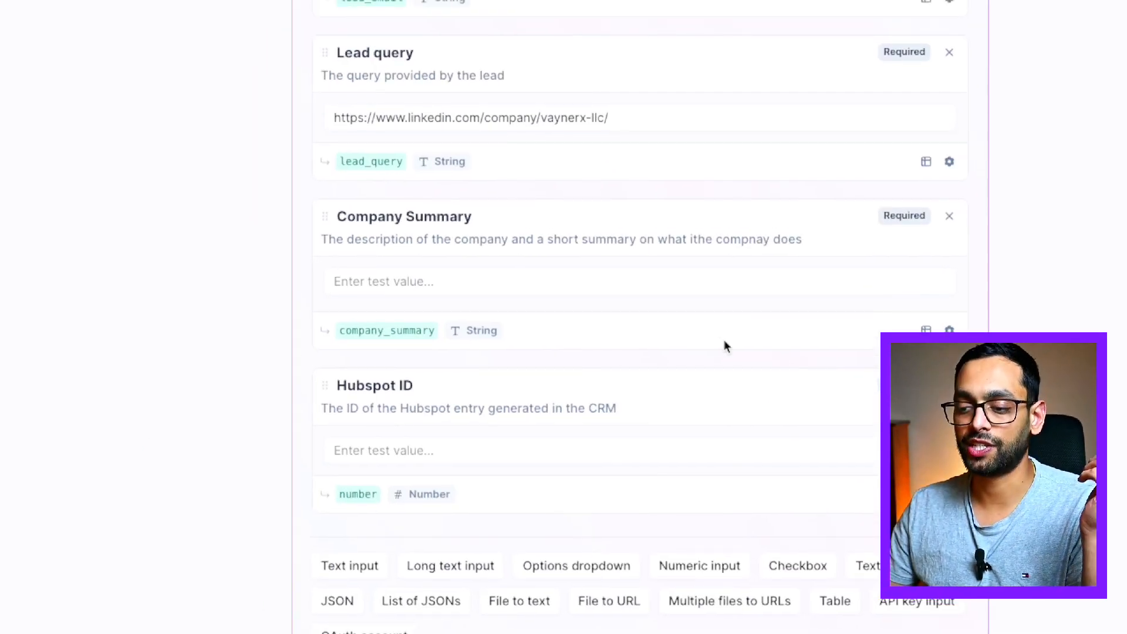
scroll(727, 370, down, 6)
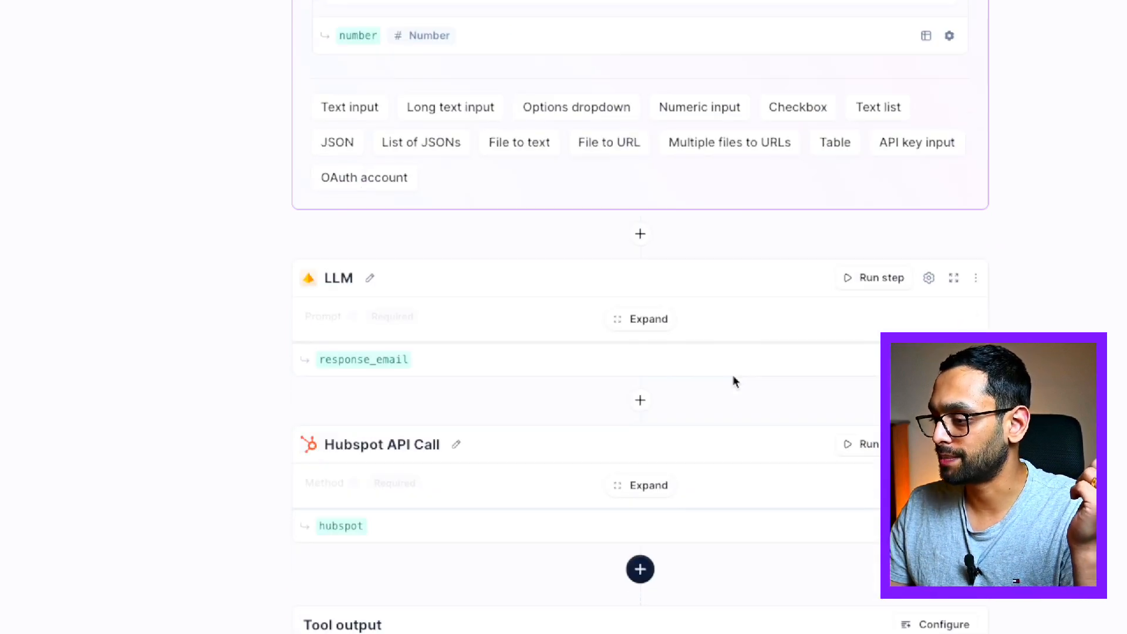
click(648, 319)
scroll(751, 403, down, 6)
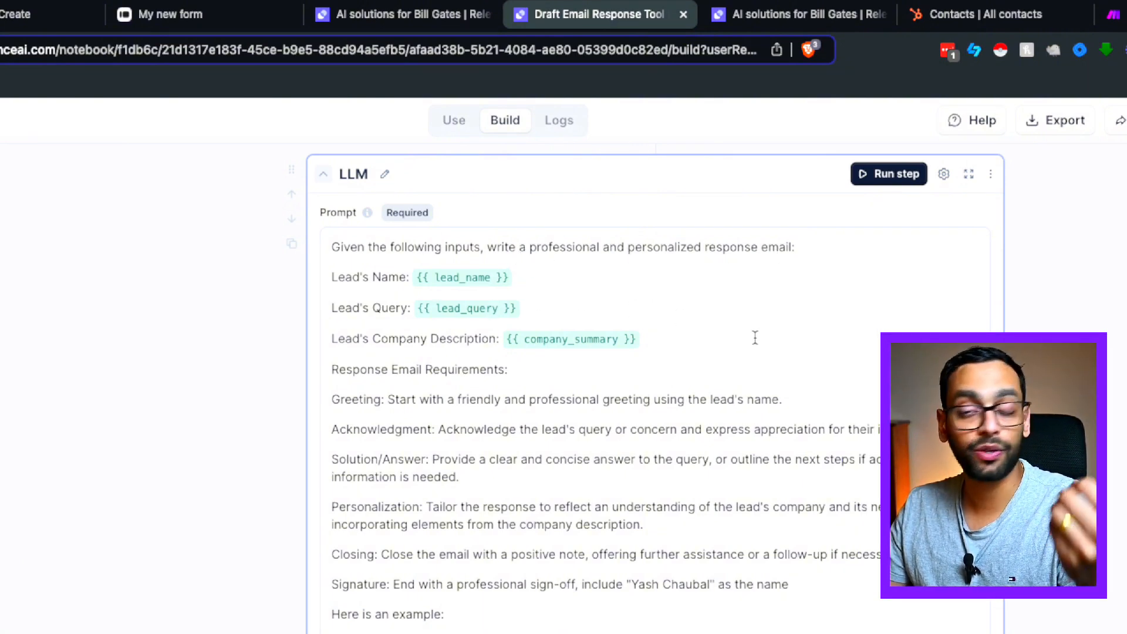
scroll(804, 461, down, 1)
scroll(804, 462, down, 1)
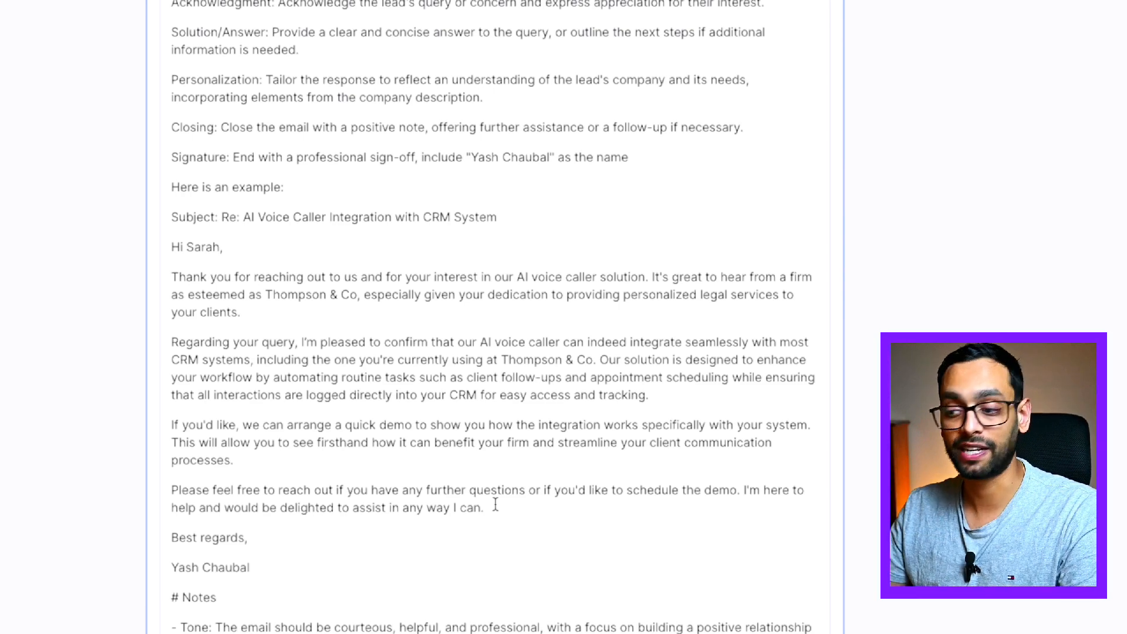
scroll(514, 397, down, 7)
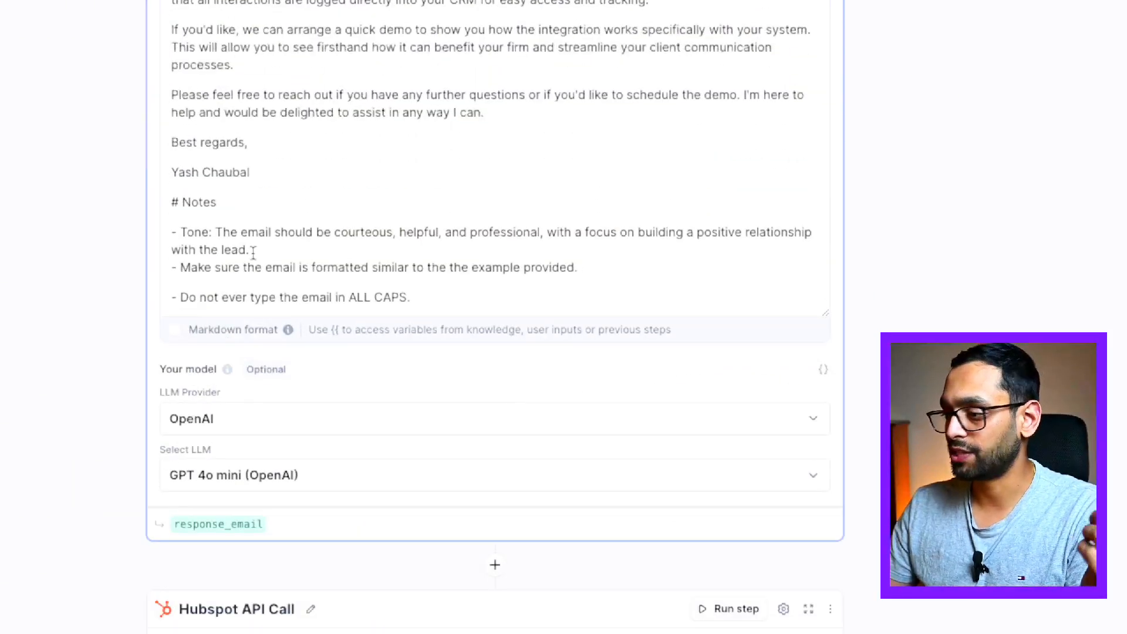
scroll(382, 276, down, 1)
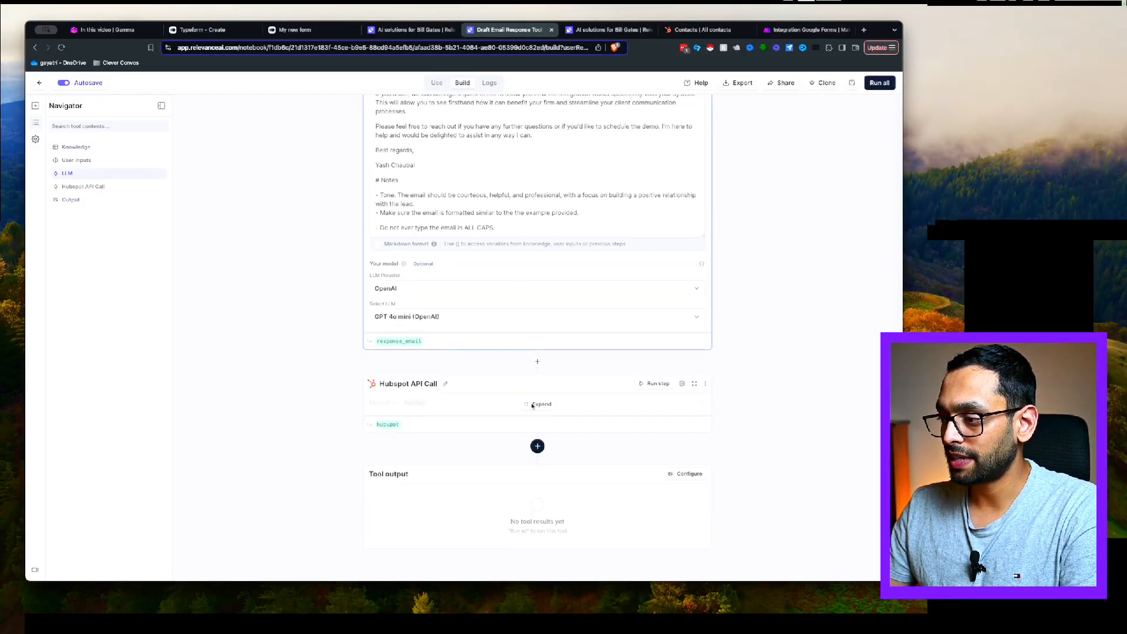
Expand the Hubspot API Call step to review its configuration
click(530, 408)
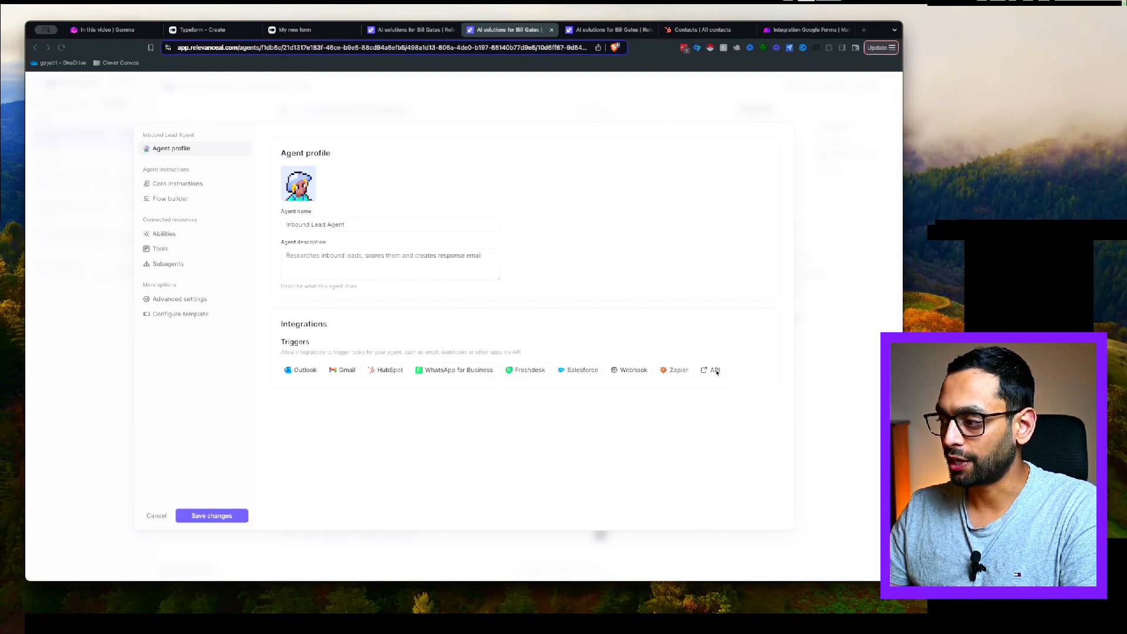
View the agent's API trigger details: POST endpoint, request body and sample cURL
click(557, 306)
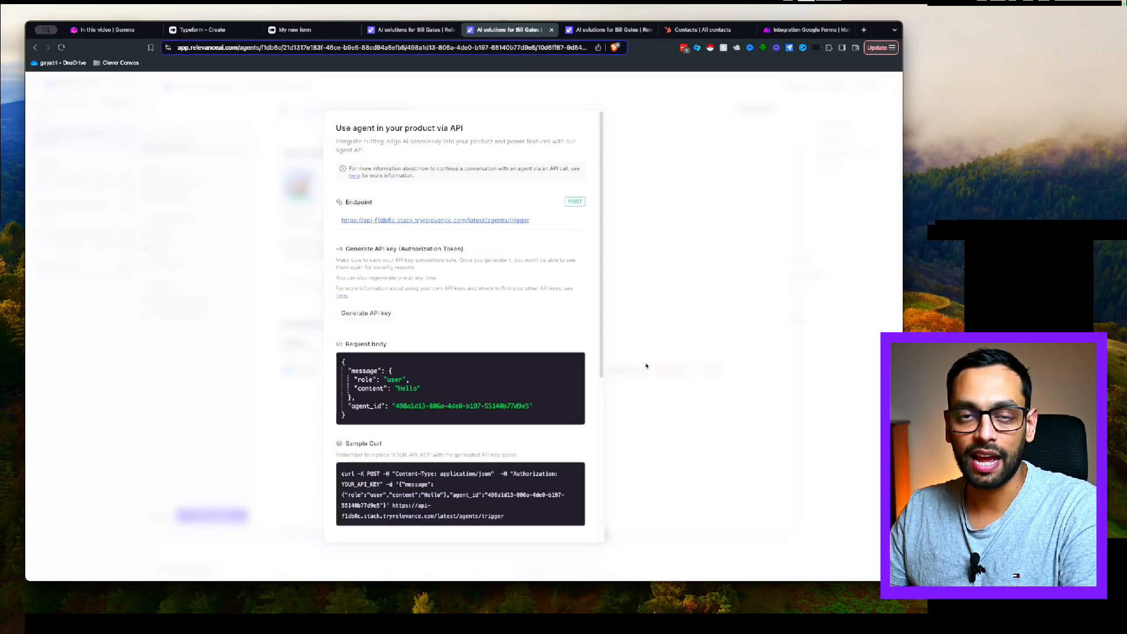
scroll(476, 290, down, 1)
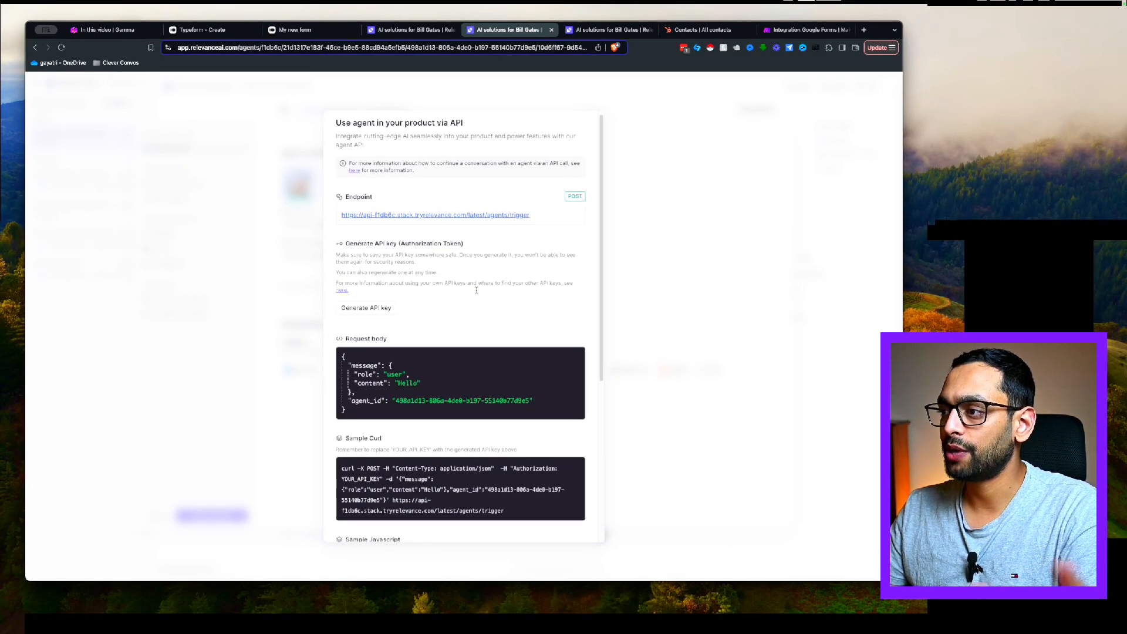
scroll(477, 291, down, 1)
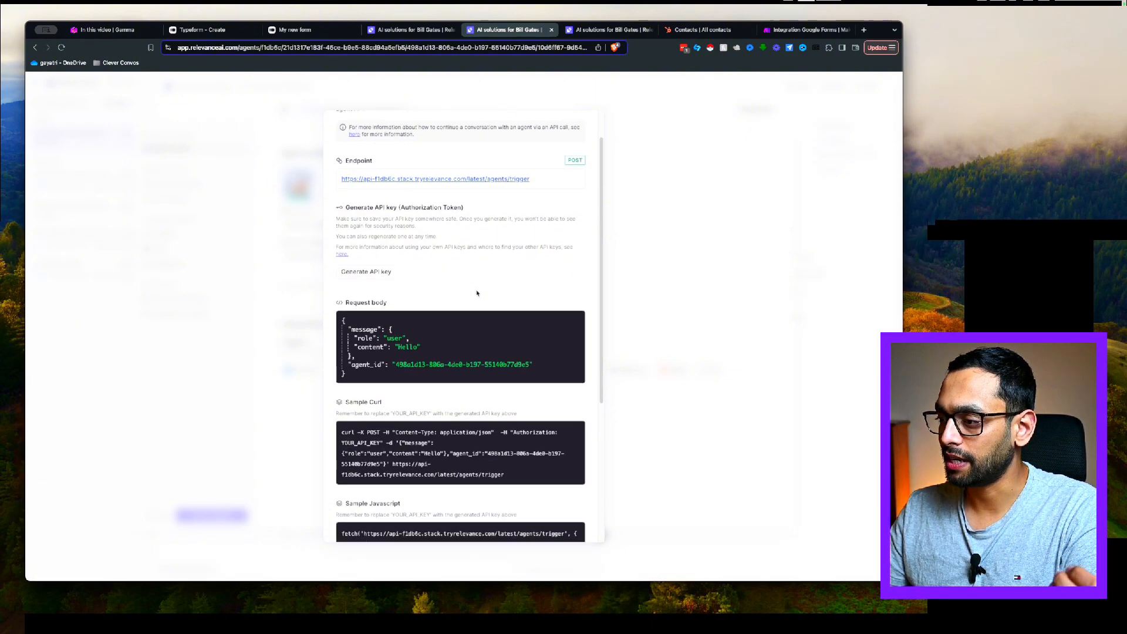
scroll(473, 302, up, 2)
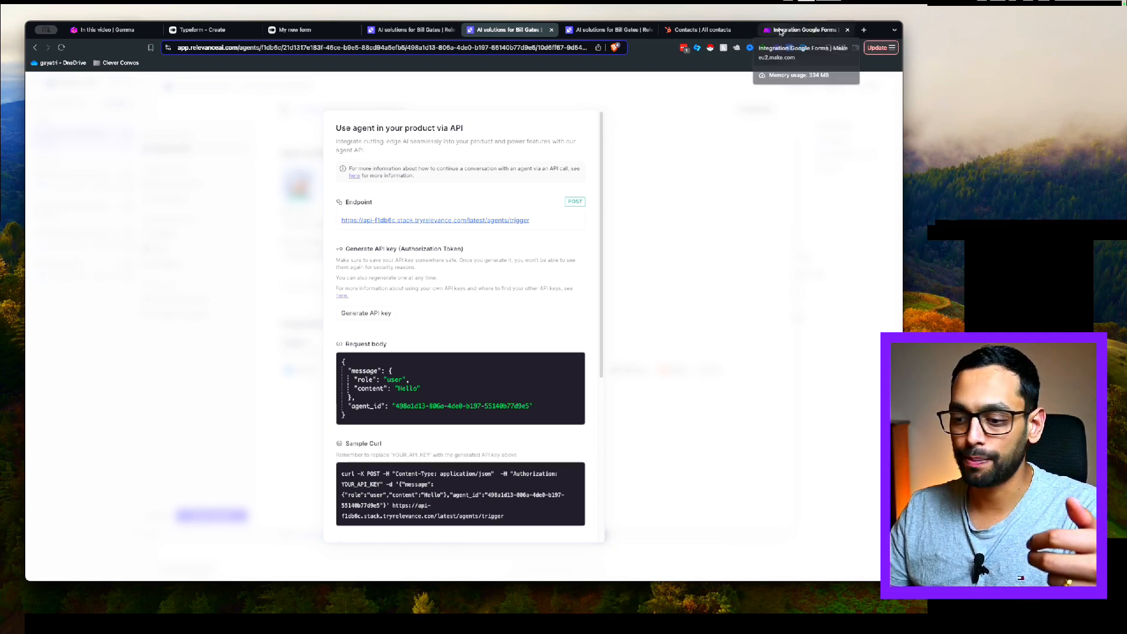
Go to the Integration Google Forms scenario and open the HTTP module's settings
click(780, 30)
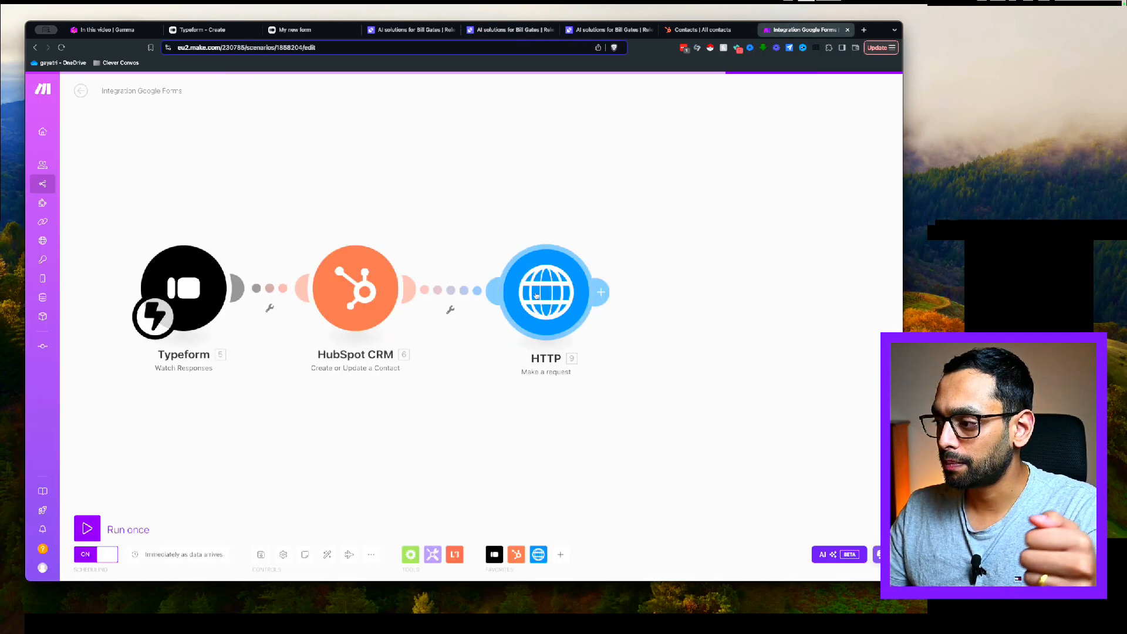
click(538, 297)
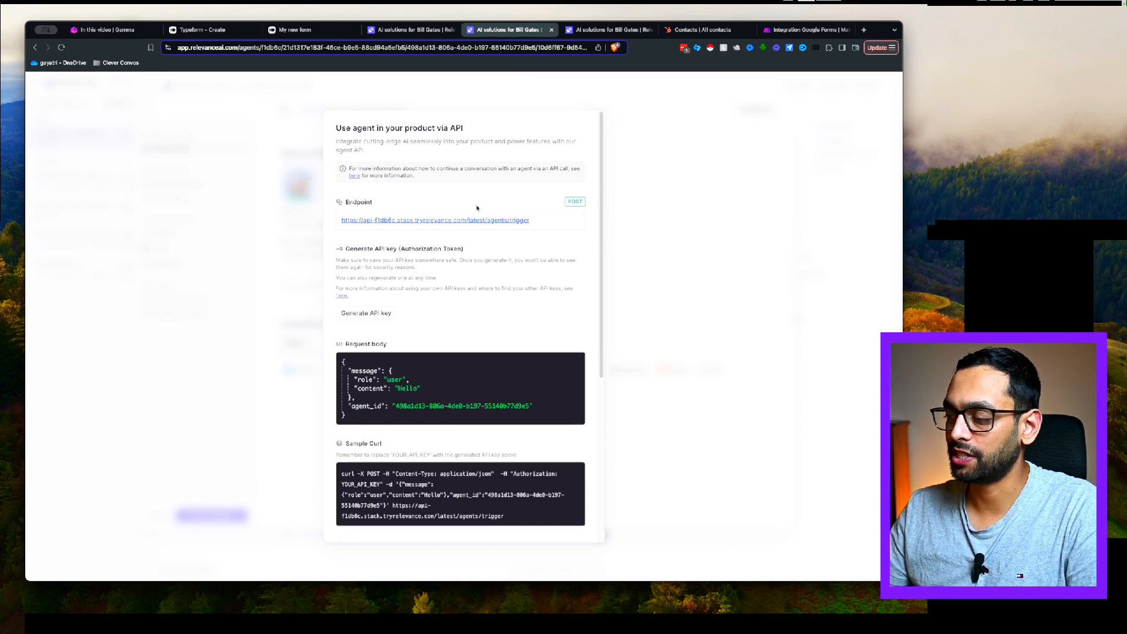
scroll(456, 285, down, 3)
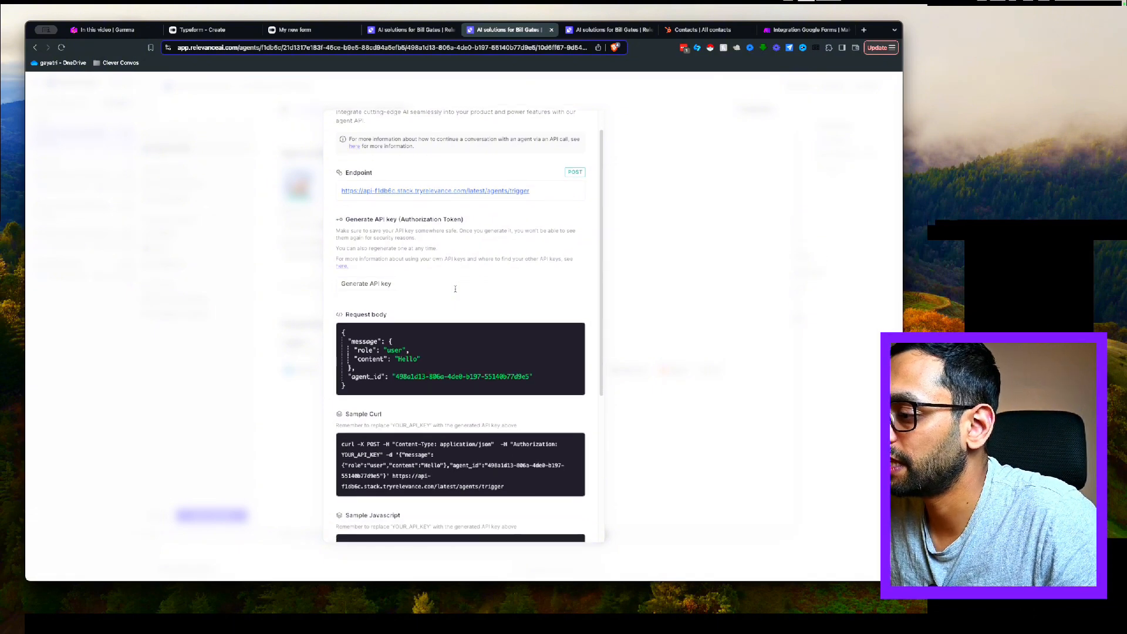
scroll(458, 329, down, 3)
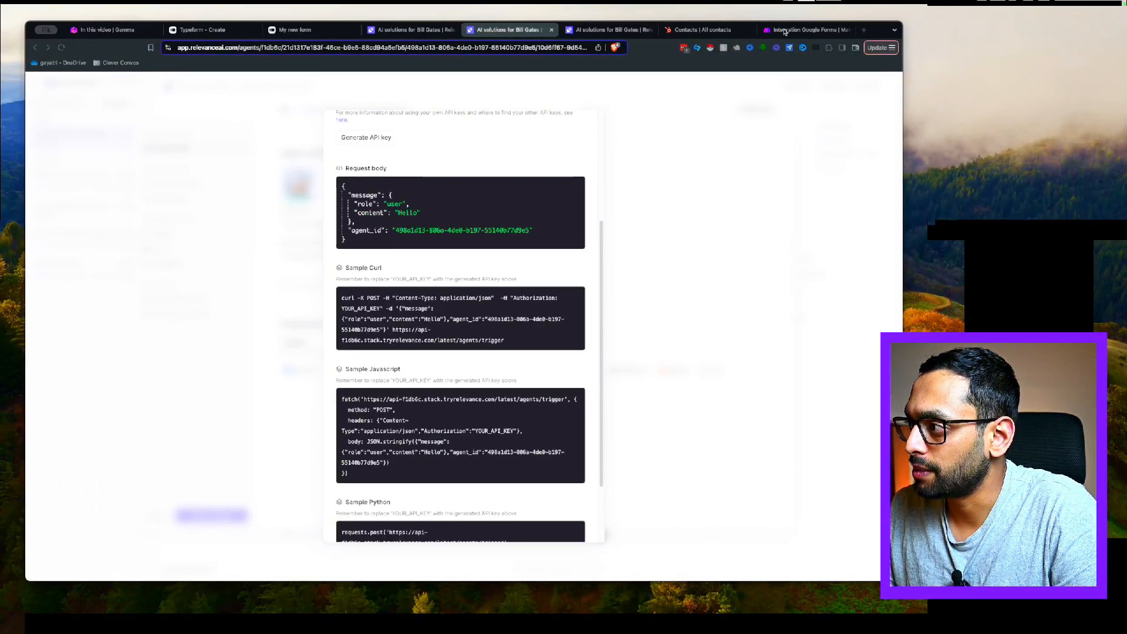
Review the HTTP module's agent trigger URL, method and headers in Make
click(784, 31)
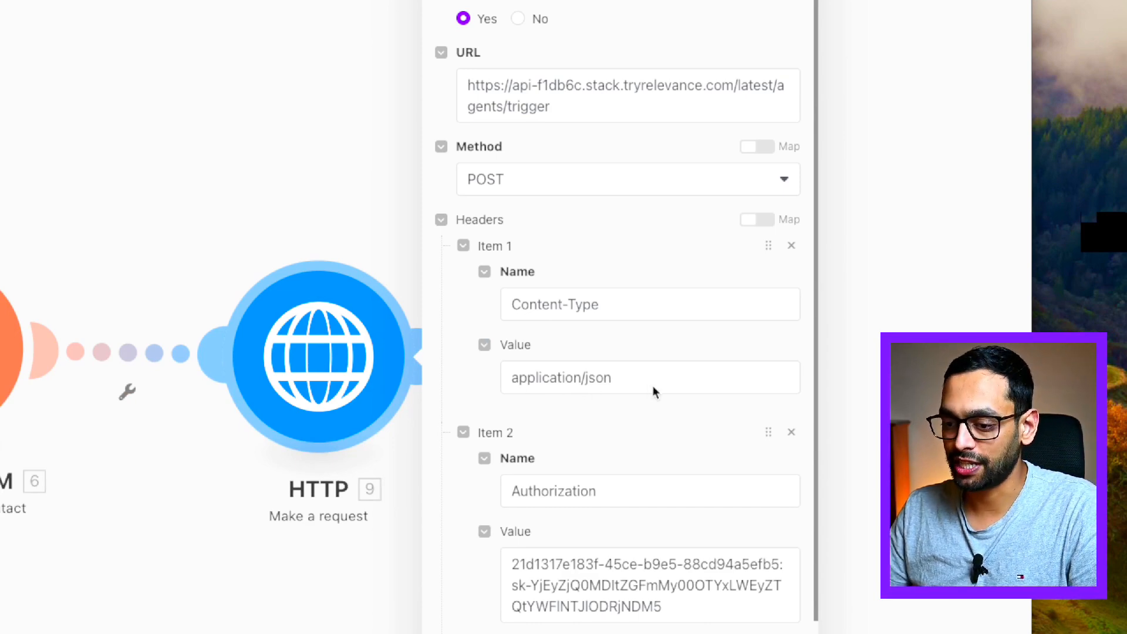
scroll(656, 387, down, 1)
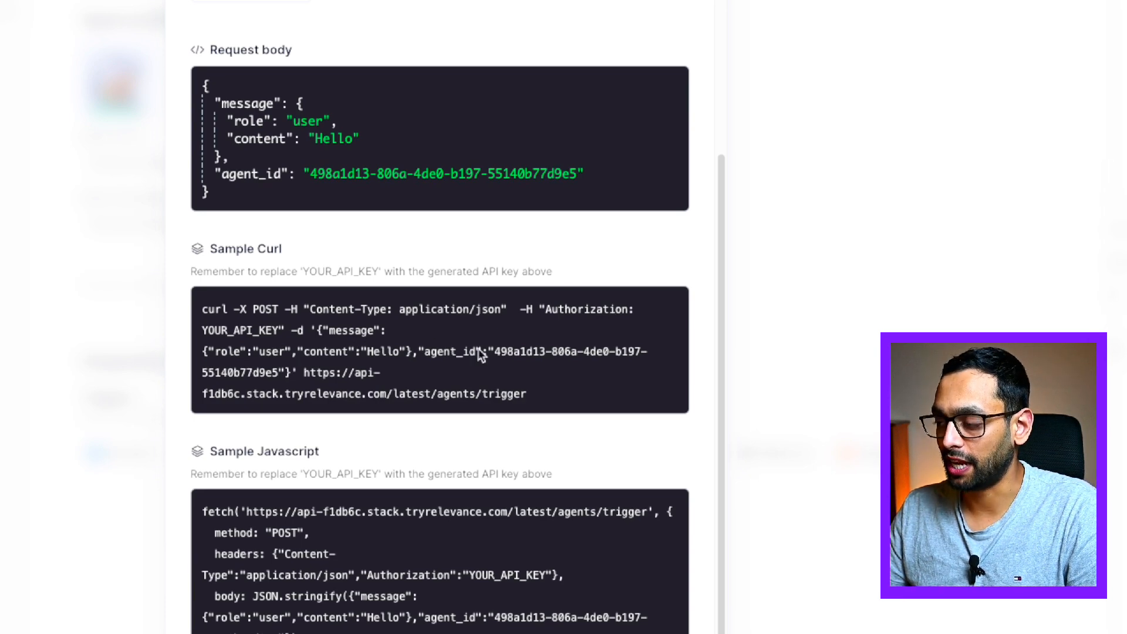
scroll(478, 355, down, 2)
scroll(473, 355, up, 5)
scroll(408, 336, up, 2)
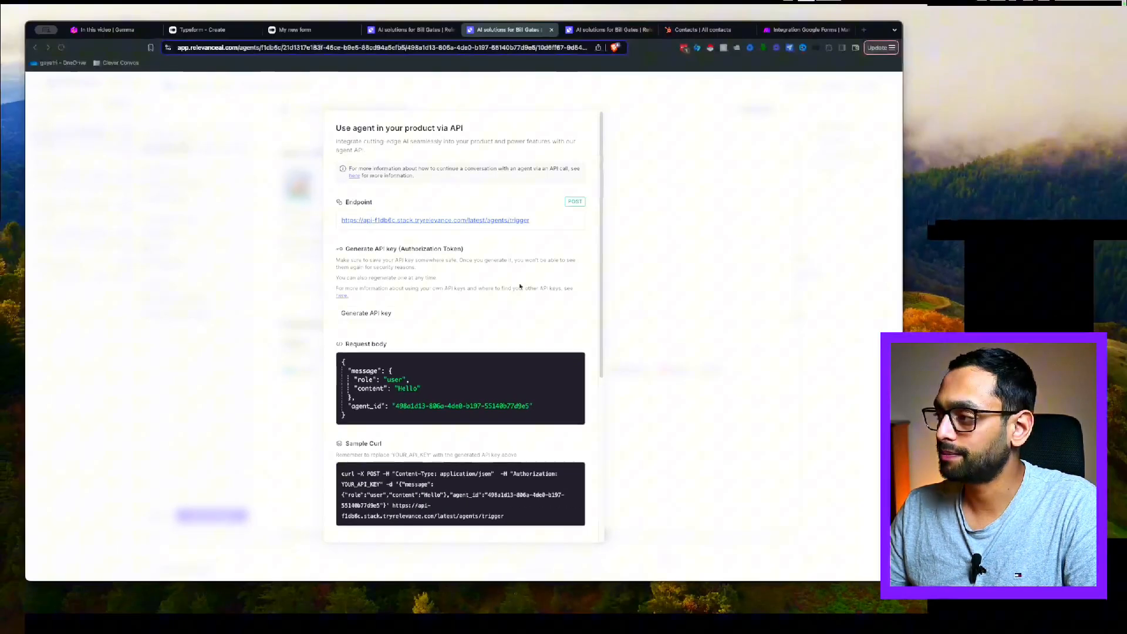
Check the Authorization header name and value, then view the raw JSON request body
click(793, 30)
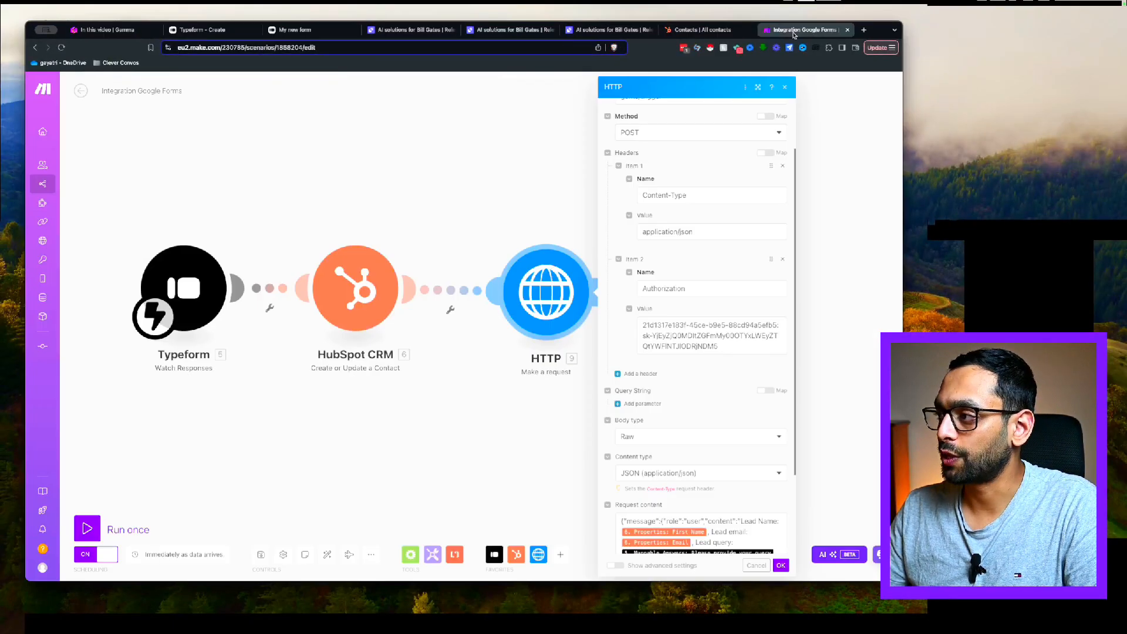
click(671, 293)
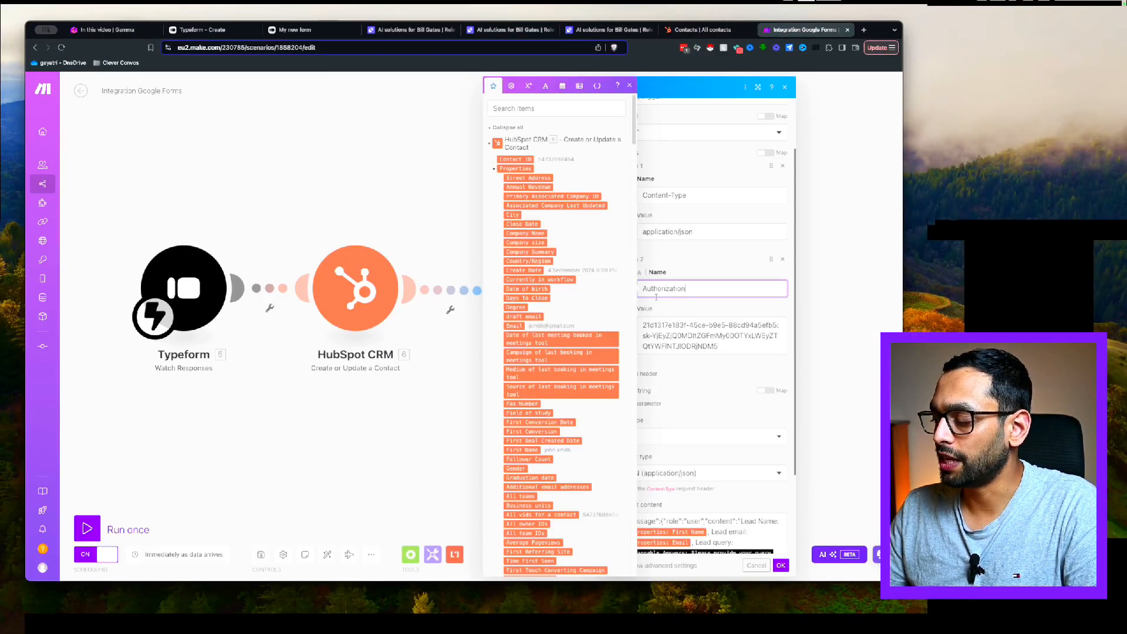
click(690, 321)
click(685, 370)
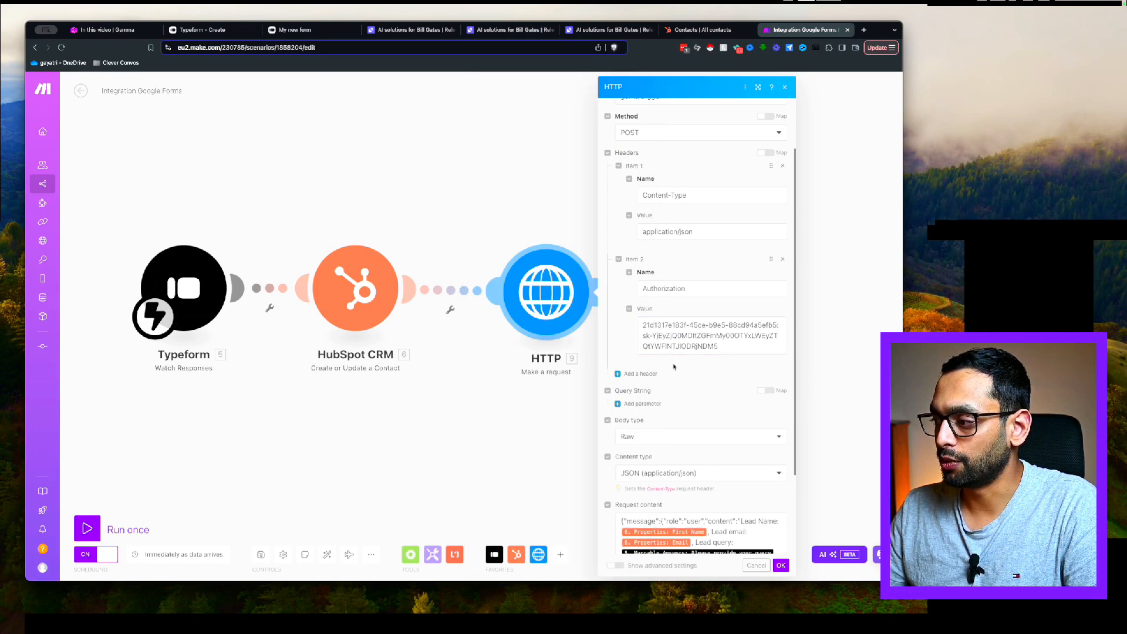
scroll(675, 331, down, 3)
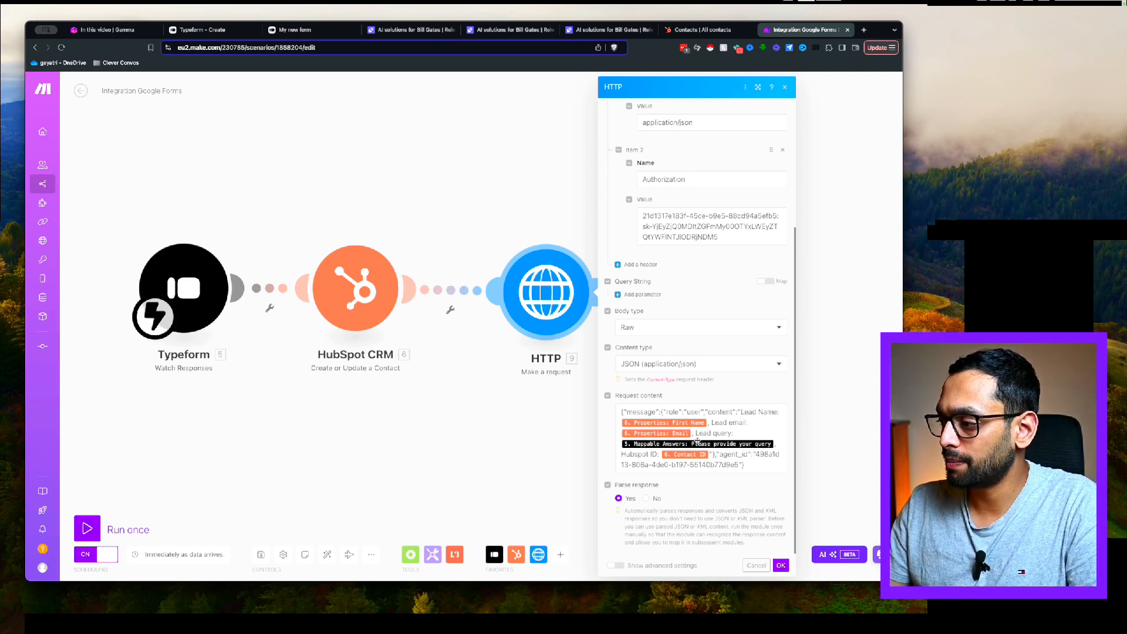
click(508, 30)
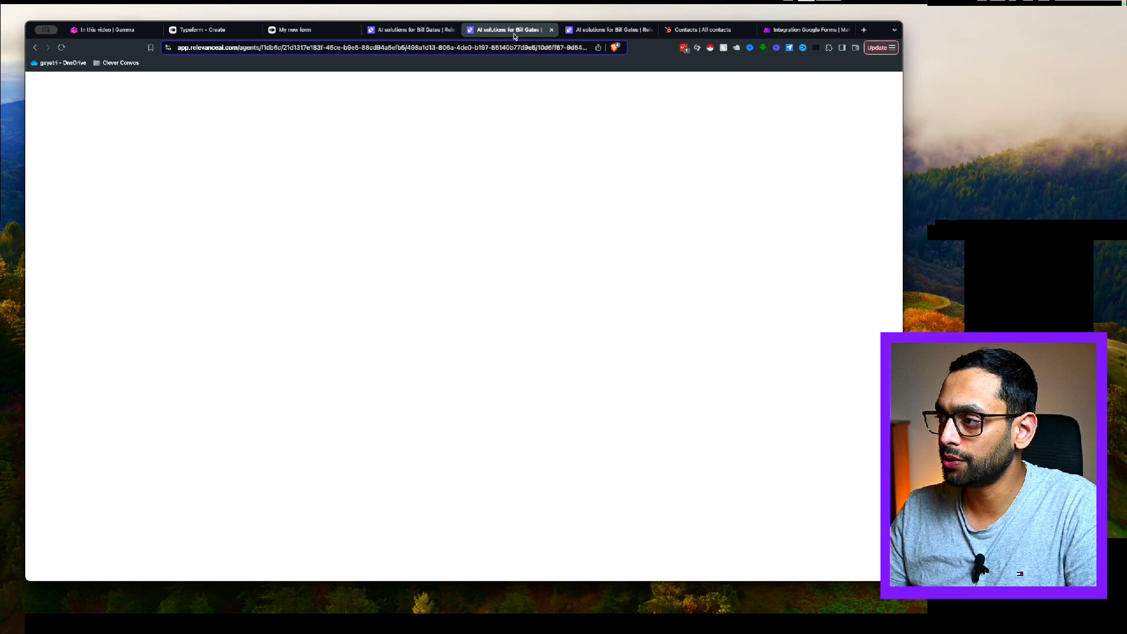
scroll(385, 346, down, 4)
scroll(385, 347, up, 4)
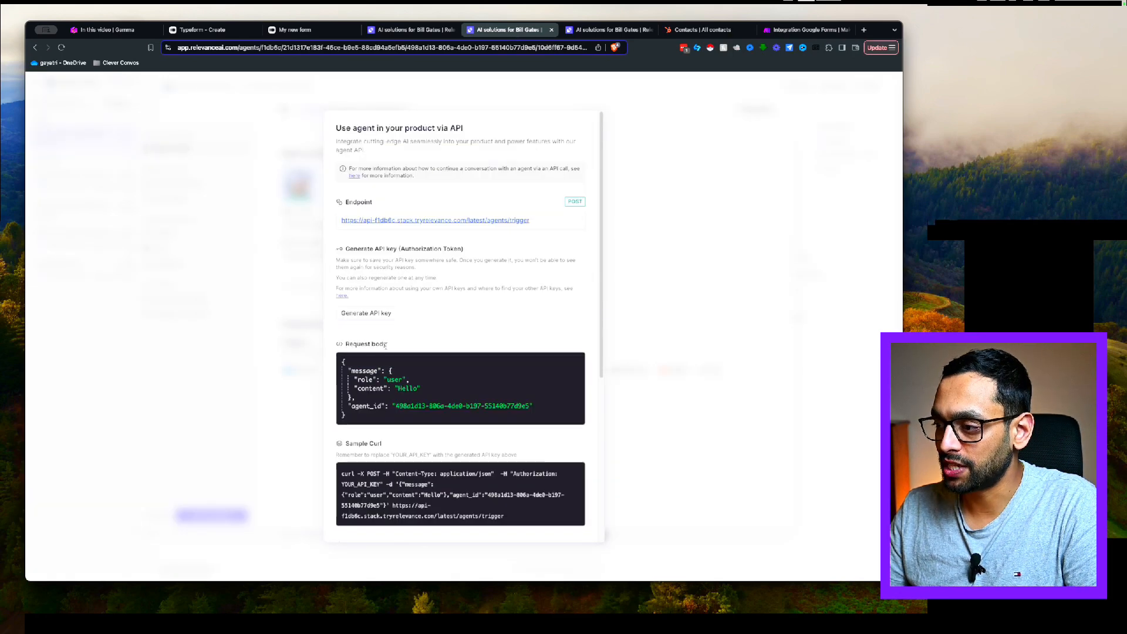
triple_click(500, 388)
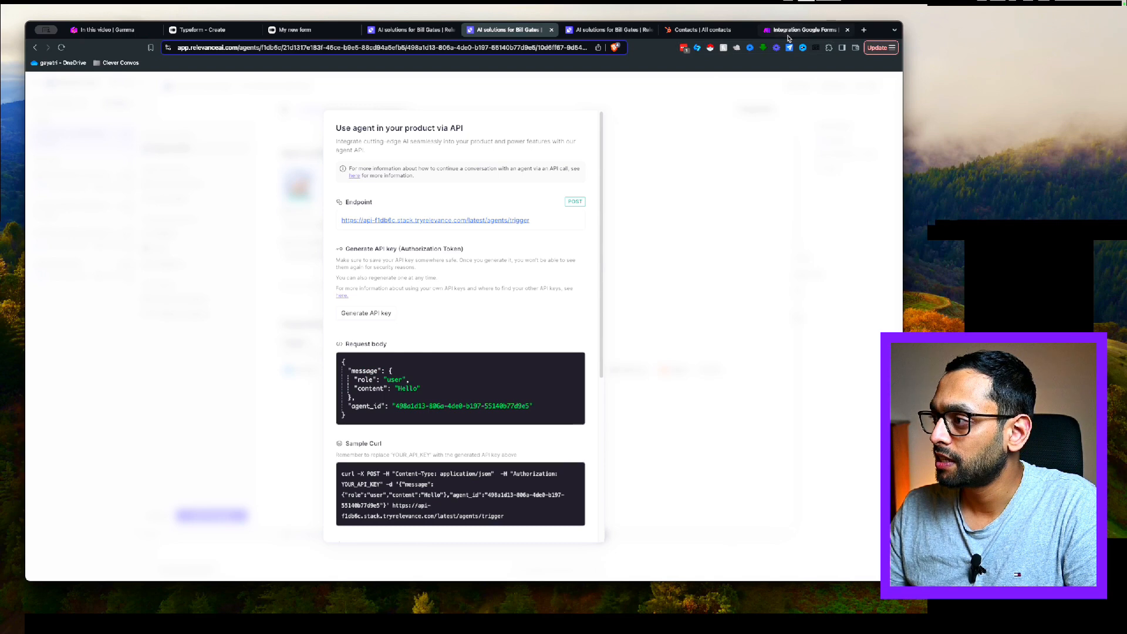
click(804, 29)
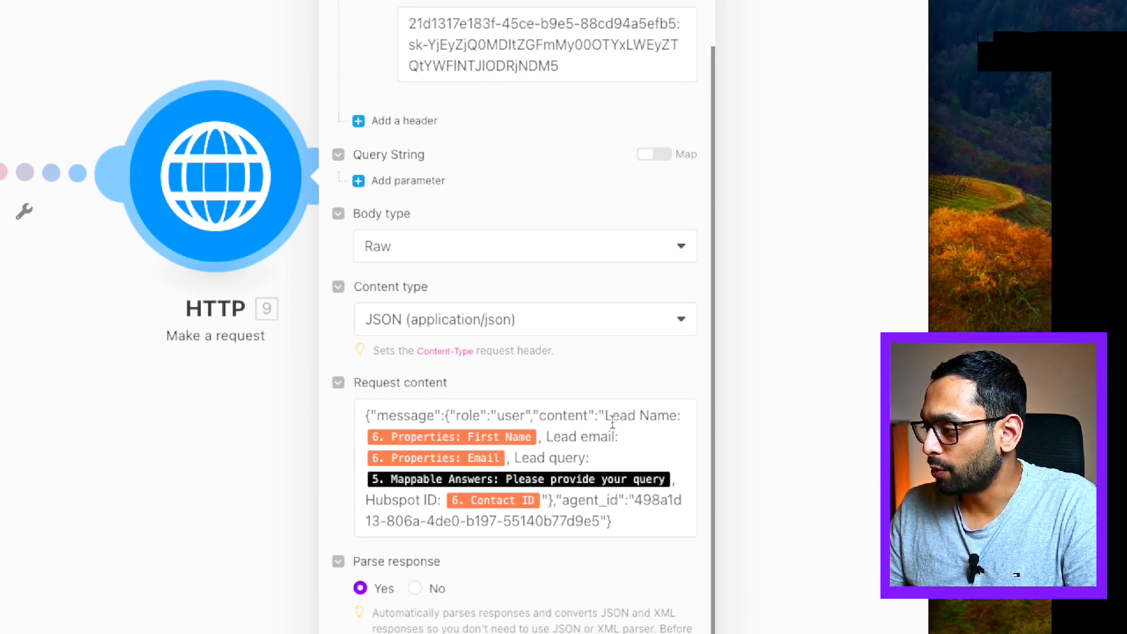
Confirm the HTTP module sending lead name, email, query and Hubspot ID with OK
mouse_move(519, 444)
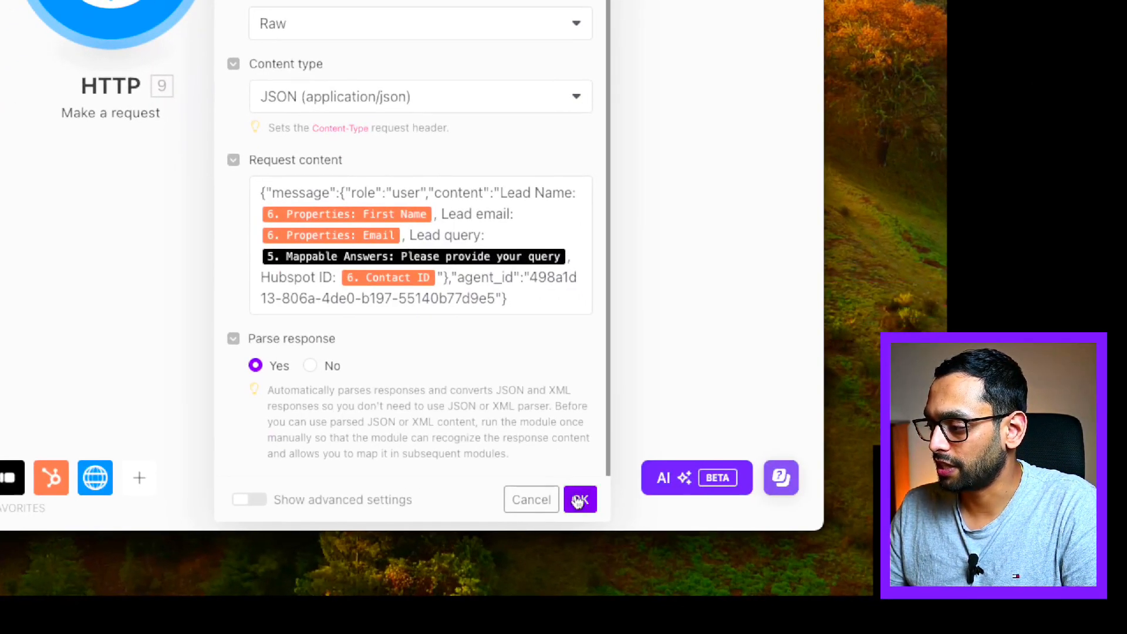
click(579, 499)
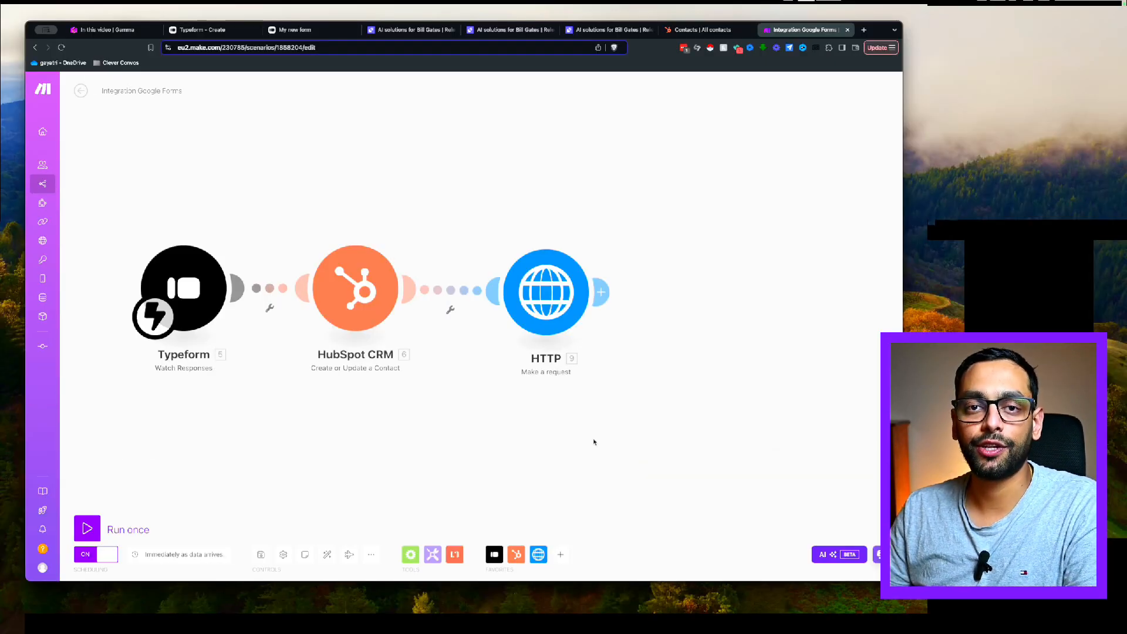